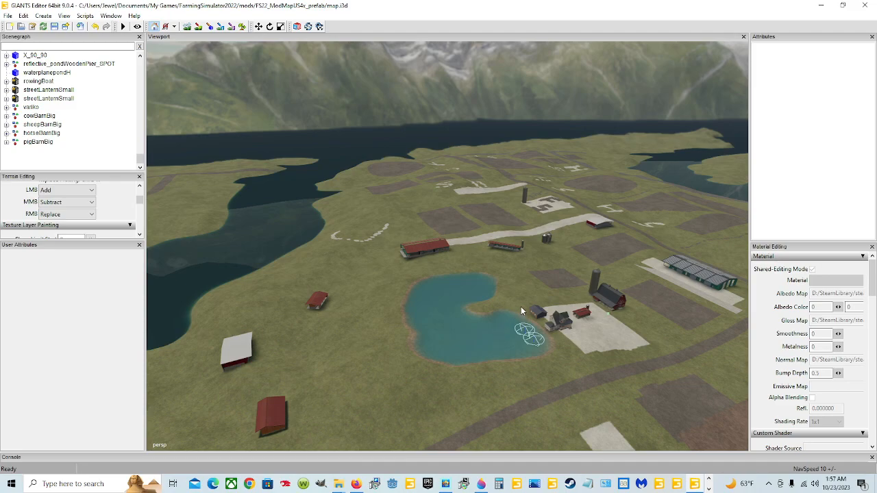
- Survey the farm layout from the pond across the yard and fields to the green garage with solar panels
{"action": "left_click_drag", "start_coordinate": [519, 306], "coordinate": [498, 315], "text": "alt"}
{"action": "right_click_drag", "start_coordinate": [498, 315], "coordinate": [573, 210], "text": "alt"}
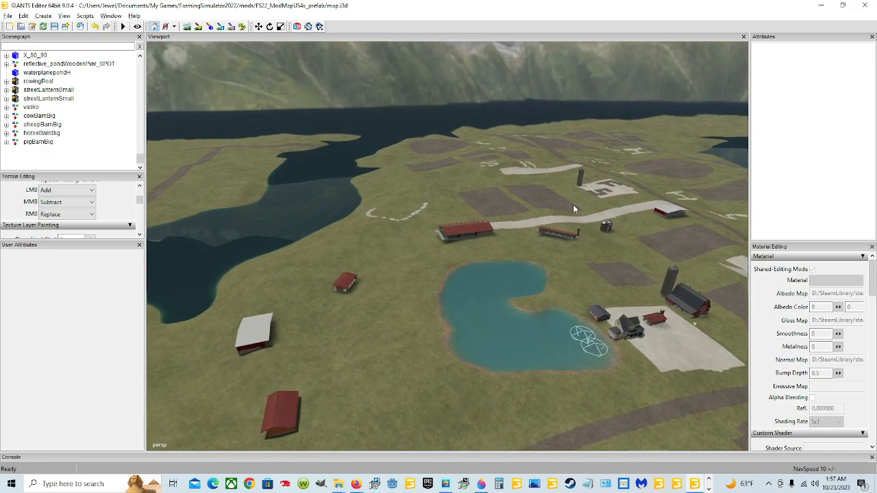
{"action": "left_click_drag", "start_coordinate": [471, 322], "coordinate": [445, 367], "text": "alt"}
{"action": "right_click_drag", "start_coordinate": [445, 367], "coordinate": [568, 172], "text": "alt"}
{"action": "left_click_drag", "start_coordinate": [568, 172], "coordinate": [462, 311], "text": "alt"}
{"action": "right_click_drag", "start_coordinate": [462, 311], "coordinate": [347, 320], "text": "alt"}
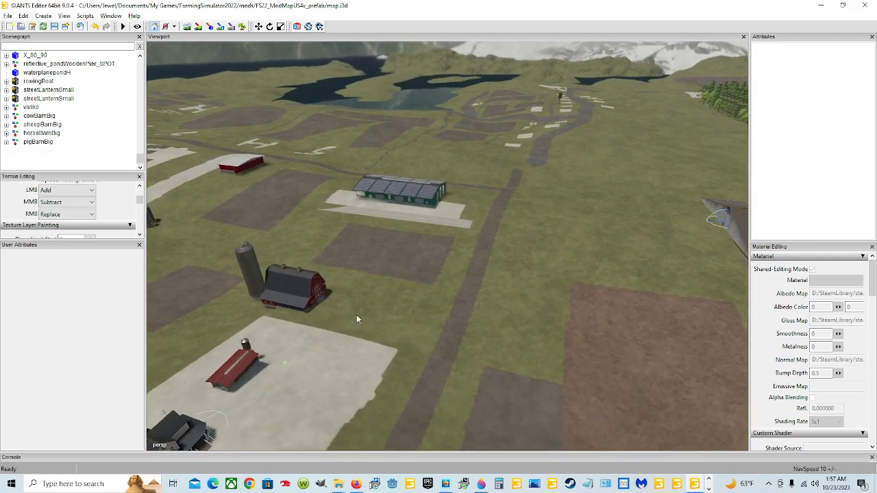
{"action": "right_click_drag", "start_coordinate": [394, 225], "coordinate": [476, 163], "text": "alt"}
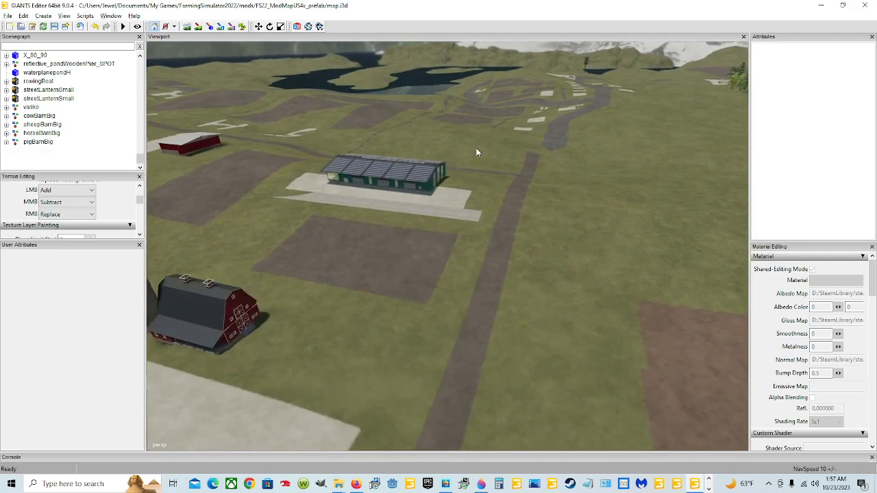
{"action": "right_click_drag", "start_coordinate": [429, 268], "coordinate": [503, 150], "text": "alt"}
- Select the road piece in front of the green solar-roofed garage, followed by the garage building's visuals group
{"action": "left_click", "coordinate": [504, 165]}
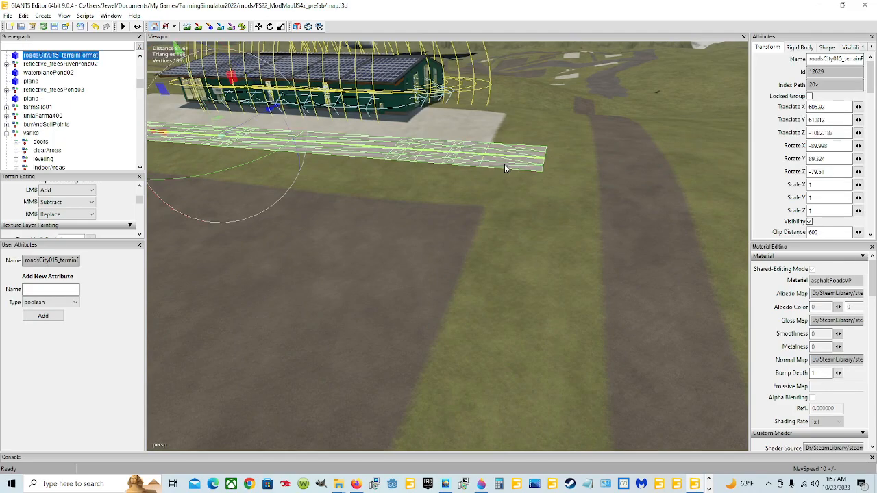
{"action": "left_click_drag", "start_coordinate": [553, 203], "coordinate": [530, 183], "text": "alt"}
{"action": "right_click_drag", "start_coordinate": [529, 183], "coordinate": [482, 269], "text": "alt"}
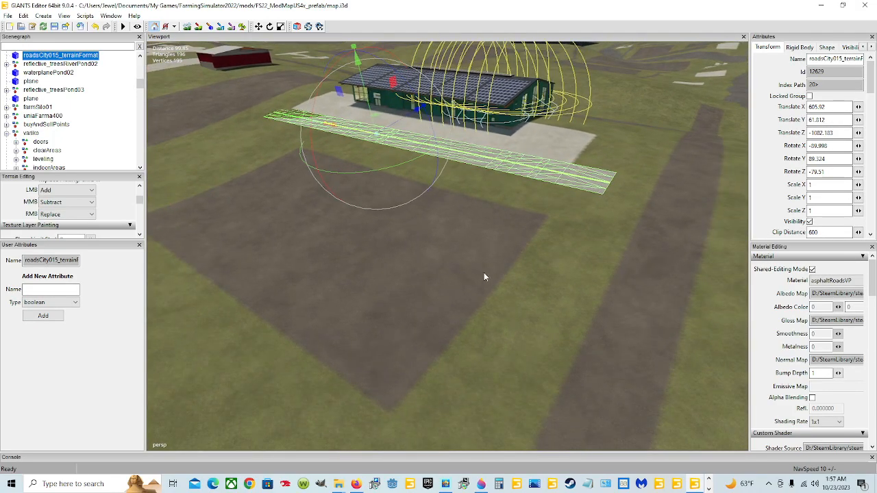
{"action": "left_click", "coordinate": [506, 98]}
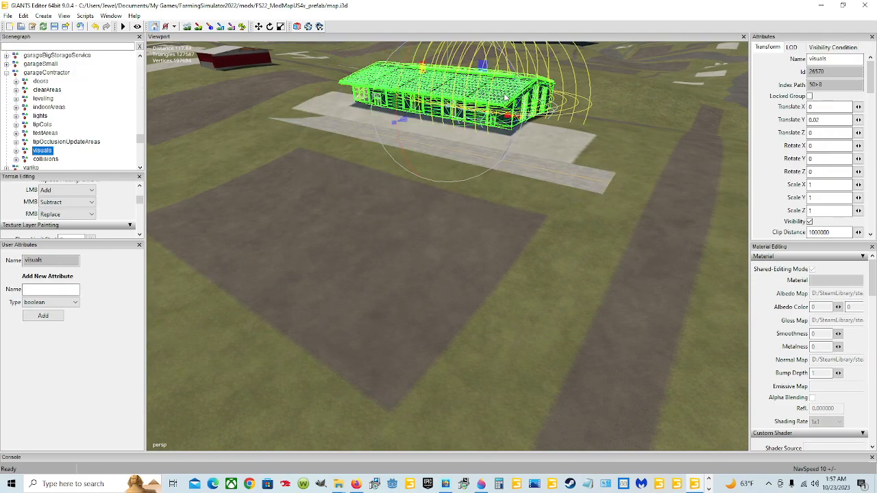
- Inspect the dirt road and the sloping ground around the large red barn from close to terrain level
{"action": "left_click_drag", "start_coordinate": [617, 188], "coordinate": [506, 291], "text": "alt"}
{"action": "left_click_drag", "start_coordinate": [487, 206], "coordinate": [475, 296], "text": "alt"}
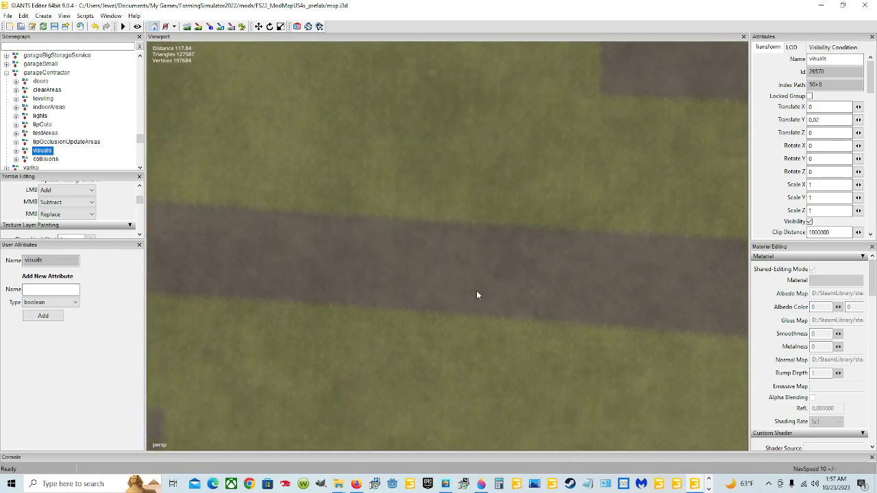
{"action": "scroll", "coordinate": [519, 137], "scroll_direction": "up", "scroll_amount": 3}
{"action": "left_click_drag", "start_coordinate": [518, 137], "coordinate": [487, 204], "text": "alt"}
{"action": "scroll", "coordinate": [487, 204], "scroll_direction": "up", "scroll_amount": 2}
{"action": "left_click_drag", "start_coordinate": [476, 256], "coordinate": [482, 137], "text": "alt"}
{"action": "scroll", "coordinate": [499, 171], "scroll_direction": "up", "scroll_amount": 3}
{"action": "right_click_drag", "start_coordinate": [477, 245], "coordinate": [500, 207], "text": "alt"}
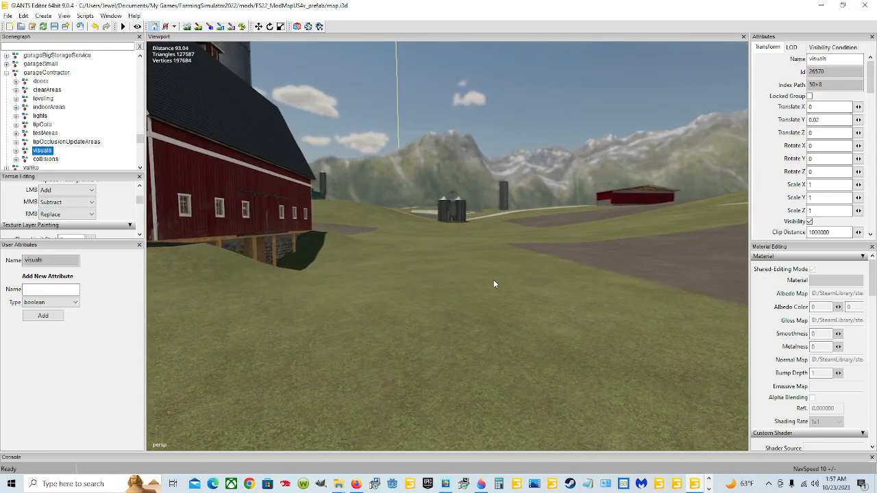
{"action": "right_click_drag", "start_coordinate": [493, 280], "coordinate": [503, 227], "text": "alt"}
{"action": "left_click_drag", "start_coordinate": [483, 298], "coordinate": [480, 272], "text": "alt"}
{"action": "right_click_drag", "start_coordinate": [477, 300], "coordinate": [517, 205], "text": "alt"}
{"action": "right_click_drag", "start_coordinate": [499, 278], "coordinate": [516, 209], "text": "alt"}
{"action": "left_click_drag", "start_coordinate": [537, 274], "coordinate": [489, 279], "text": "alt"}
{"action": "right_click_drag", "start_coordinate": [489, 278], "coordinate": [548, 227], "text": "alt"}
{"action": "left_click_drag", "start_coordinate": [549, 241], "coordinate": [478, 230], "text": "alt"}
{"action": "right_click_drag", "start_coordinate": [478, 230], "coordinate": [515, 233], "text": "alt"}
{"action": "right_click_drag", "start_coordinate": [483, 285], "coordinate": [497, 260], "text": "alt"}
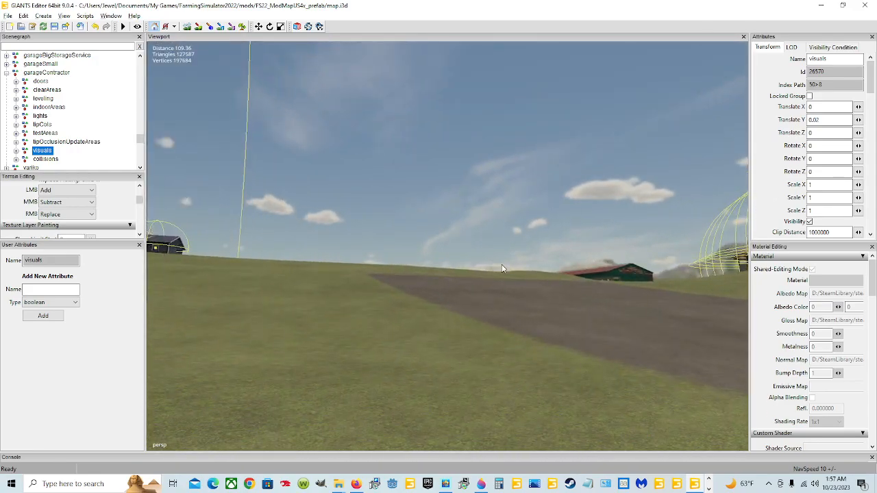
- Examine the terrain leading up to the farmhouse yard and how the house and detached garage sit on it
{"action": "left_click_drag", "start_coordinate": [498, 263], "coordinate": [458, 259], "text": "alt"}
{"action": "right_click_drag", "start_coordinate": [457, 284], "coordinate": [516, 186], "text": "alt"}
{"action": "left_click_drag", "start_coordinate": [454, 296], "coordinate": [435, 308], "text": "alt"}
{"action": "right_click_drag", "start_coordinate": [435, 308], "coordinate": [472, 270], "text": "alt"}
{"action": "right_click_drag", "start_coordinate": [389, 327], "coordinate": [446, 274], "text": "alt"}
{"action": "left_click_drag", "start_coordinate": [446, 278], "coordinate": [327, 280], "text": "alt"}
{"action": "right_click_drag", "start_coordinate": [327, 280], "coordinate": [452, 260], "text": "alt"}
{"action": "left_click_drag", "start_coordinate": [411, 272], "coordinate": [392, 286], "text": "alt"}
{"action": "right_click_drag", "start_coordinate": [392, 286], "coordinate": [590, 239], "text": "alt"}
{"action": "left_click_drag", "start_coordinate": [582, 291], "coordinate": [656, 308], "text": "alt"}
{"action": "left_click_drag", "start_coordinate": [595, 275], "coordinate": [603, 302], "text": "alt"}
{"action": "right_click_drag", "start_coordinate": [603, 303], "coordinate": [526, 215], "text": "alt"}
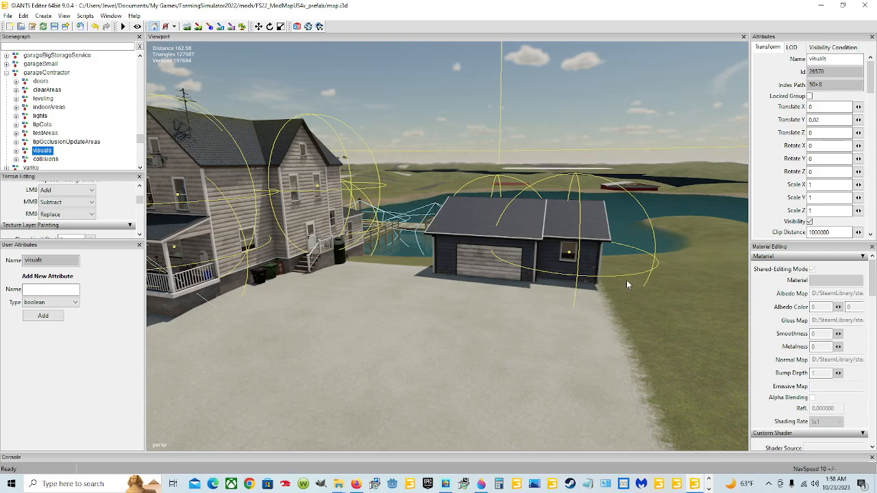
- Examine the small red-roofed stable on the concrete yard and the large barn with its tall silo
{"action": "left_click_drag", "start_coordinate": [596, 297], "coordinate": [341, 346], "text": "alt"}
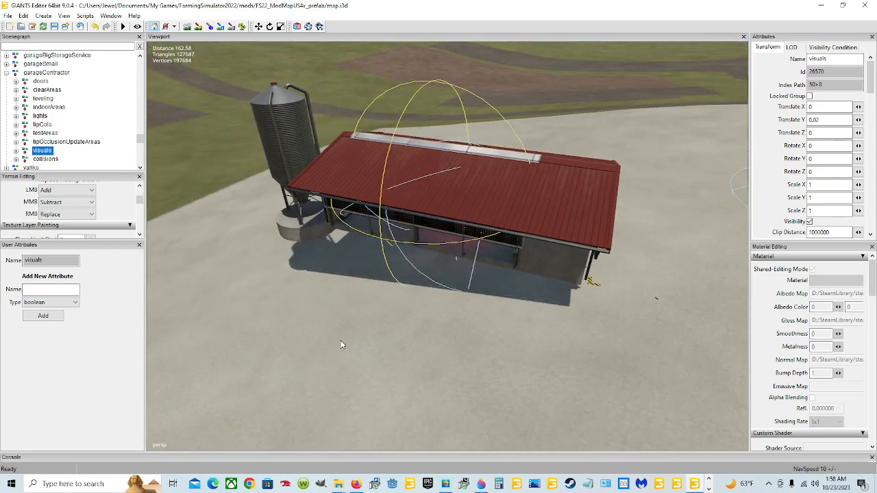
{"action": "left_click_drag", "start_coordinate": [468, 186], "coordinate": [439, 172], "text": "alt"}
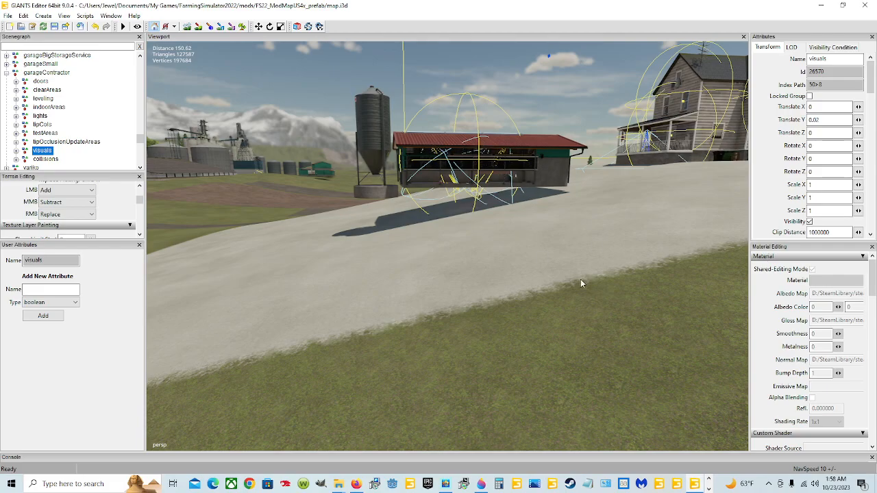
{"action": "left_click_drag", "start_coordinate": [534, 267], "coordinate": [505, 289], "text": "alt"}
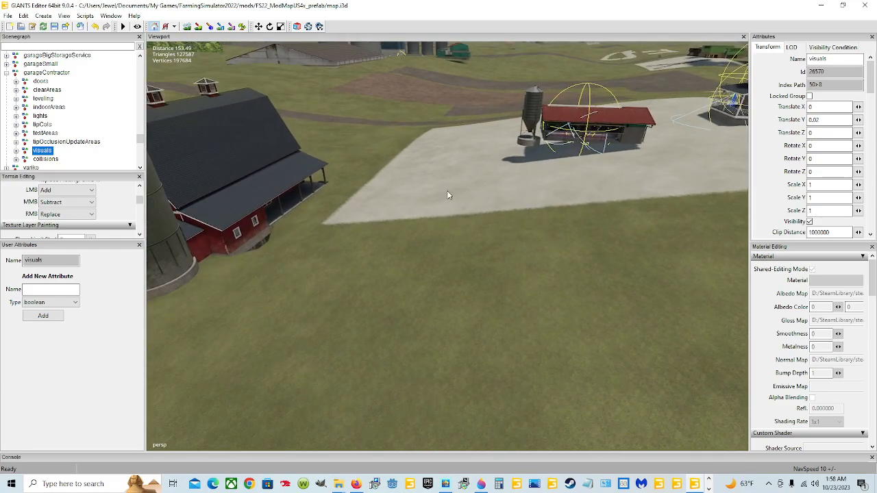
{"action": "left_click_drag", "start_coordinate": [514, 249], "coordinate": [411, 242], "text": "alt"}
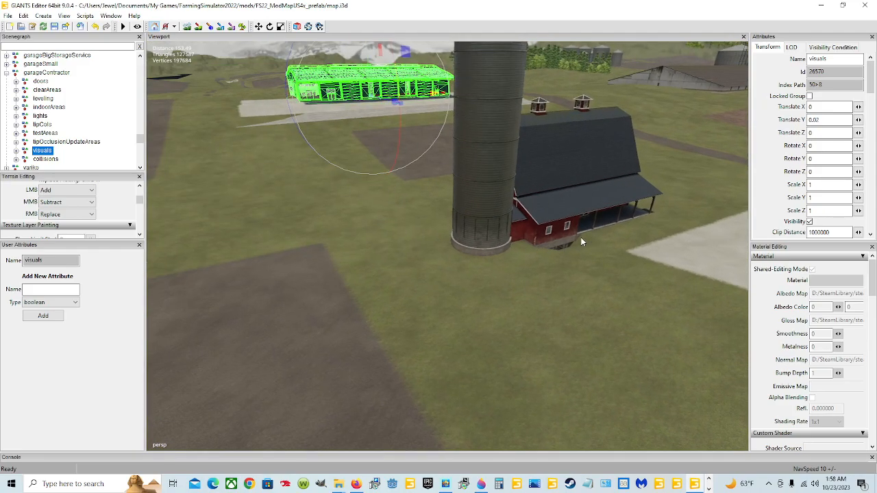
{"action": "left_click_drag", "start_coordinate": [595, 281], "coordinate": [472, 96], "text": "alt"}
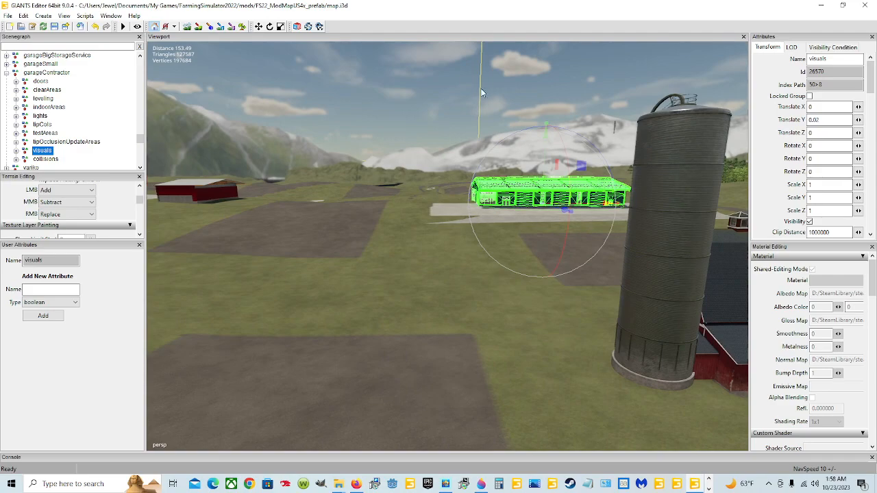
- Clear the selection and examine the ground around the fields between the tall silo and the white-roofed red barn
{"action": "left_click", "coordinate": [425, 85]}
{"action": "left_click_drag", "start_coordinate": [524, 236], "coordinate": [505, 303], "text": "alt"}
{"action": "scroll", "coordinate": [383, 274], "scroll_direction": "down", "scroll_amount": 6}
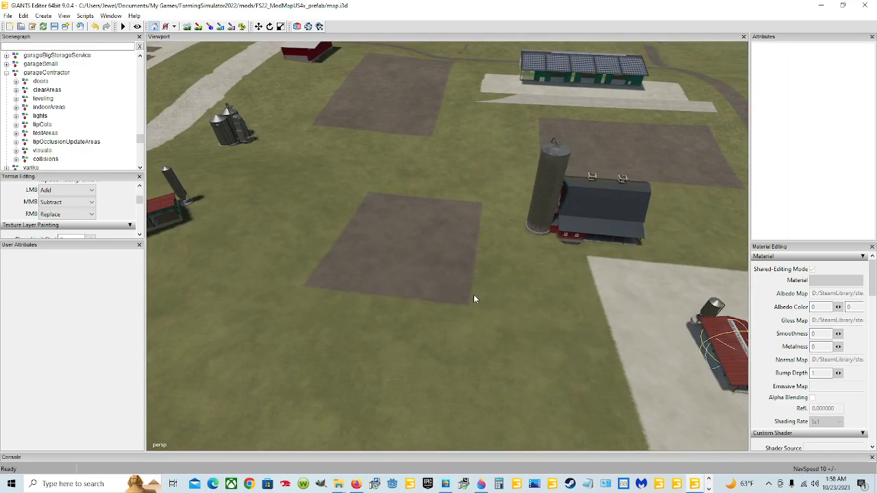
{"action": "scroll", "coordinate": [475, 297], "scroll_direction": "down", "scroll_amount": 3}
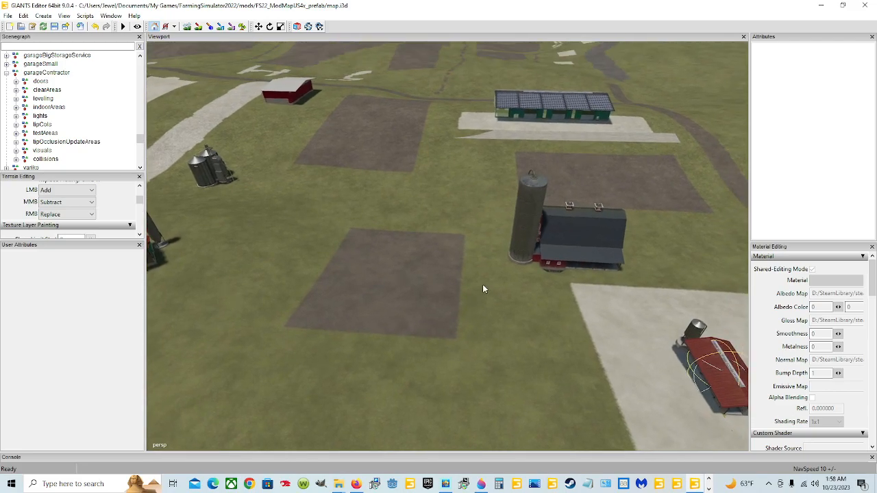
{"action": "scroll", "coordinate": [465, 302], "scroll_direction": "up", "scroll_amount": 6}
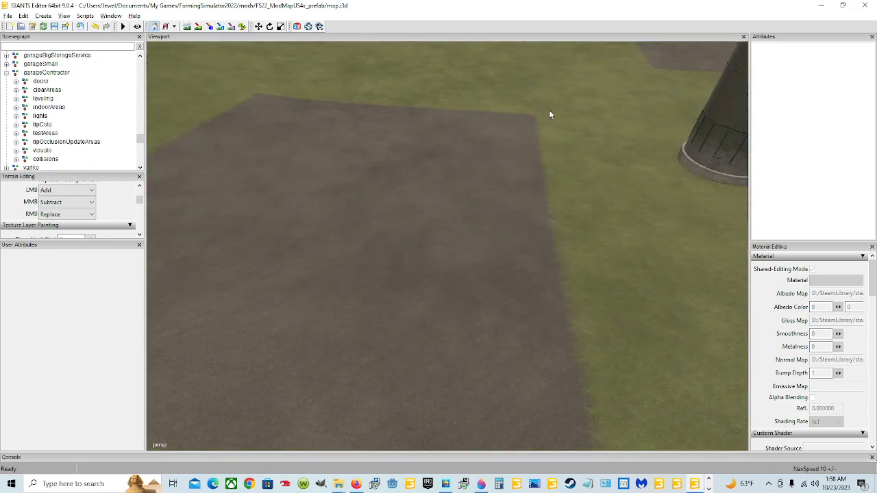
{"action": "left_click_drag", "start_coordinate": [549, 115], "coordinate": [374, 192], "text": "alt"}
{"action": "left_click_drag", "start_coordinate": [339, 223], "coordinate": [574, 196], "text": "alt"}
{"action": "left_click_drag", "start_coordinate": [409, 324], "coordinate": [418, 144], "text": "alt"}
{"action": "scroll", "coordinate": [468, 223], "scroll_direction": "up", "scroll_amount": 5}
{"action": "scroll", "coordinate": [496, 232], "scroll_direction": "up", "scroll_amount": 4}
{"action": "left_click_drag", "start_coordinate": [534, 171], "coordinate": [607, 207], "text": "alt"}
{"action": "left_click_drag", "start_coordinate": [459, 184], "coordinate": [473, 331], "text": "alt"}
{"action": "scroll", "coordinate": [515, 231], "scroll_direction": "up", "scroll_amount": 1}
{"action": "scroll", "coordinate": [366, 399], "scroll_direction": "up", "scroll_amount": 3}
{"action": "left_click_drag", "start_coordinate": [366, 400], "coordinate": [482, 353], "text": "alt"}
{"action": "scroll", "coordinate": [482, 352], "scroll_direction": "up", "scroll_amount": 3}
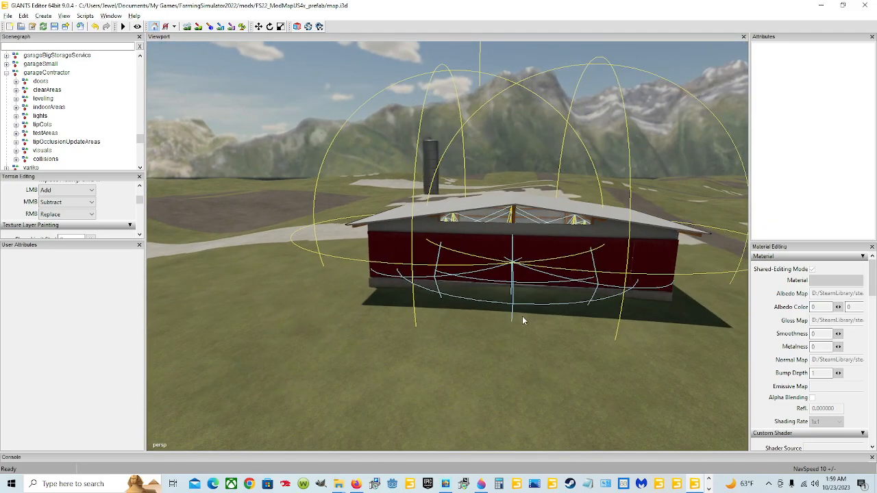
- Inspect where the white-roofed red barn's foundation meets the grass and the ground toward the grain silos
{"action": "scroll", "coordinate": [563, 290], "scroll_direction": "up", "scroll_amount": 3}
{"action": "left_click_drag", "start_coordinate": [426, 321], "coordinate": [378, 325], "text": "alt"}
{"action": "scroll", "coordinate": [499, 311], "scroll_direction": "up", "scroll_amount": 1}
{"action": "left_click_drag", "start_coordinate": [527, 337], "coordinate": [748, 291], "text": "alt"}
{"action": "right_click", "coordinate": [658, 269]}
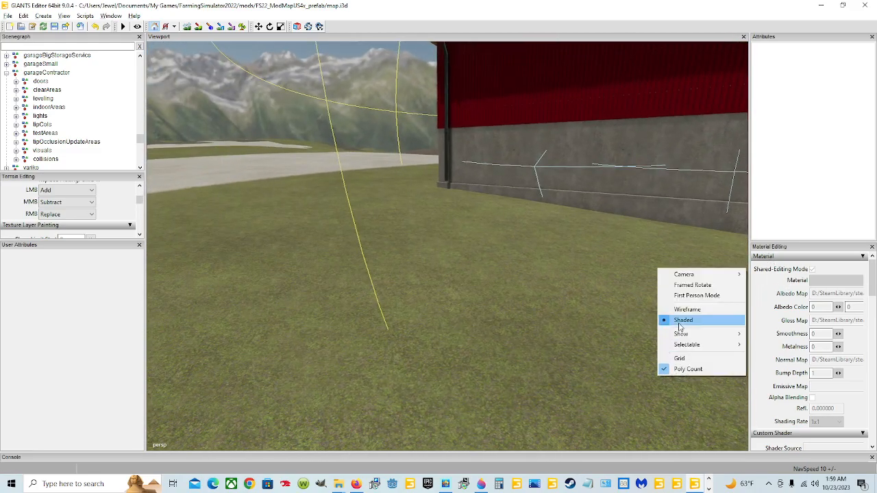
{"action": "left_click_drag", "start_coordinate": [645, 241], "coordinate": [372, 375], "text": "alt"}
{"action": "scroll", "coordinate": [372, 375], "scroll_direction": "down", "scroll_amount": 3}
{"action": "scroll", "coordinate": [372, 372], "scroll_direction": "down", "scroll_amount": 1}
{"action": "left_click_drag", "start_coordinate": [545, 339], "coordinate": [494, 333], "text": "alt"}
{"action": "scroll", "coordinate": [417, 392], "scroll_direction": "down", "scroll_amount": 3}
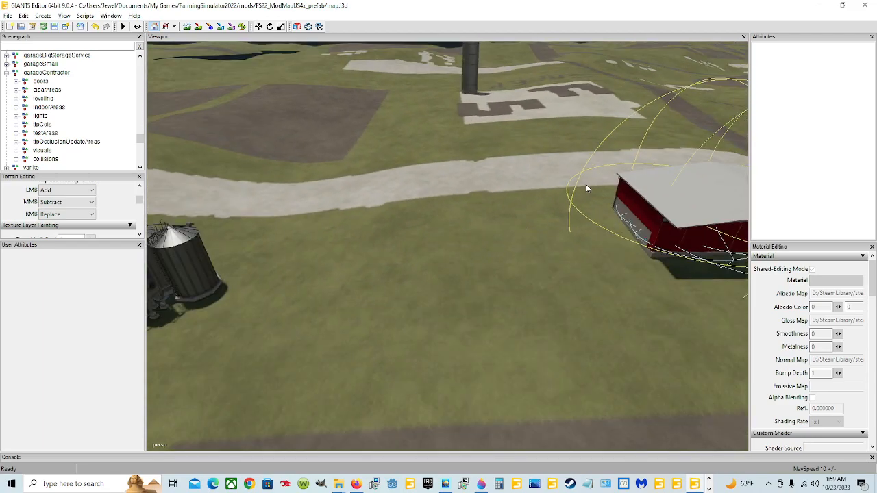
- Examine the light gravel road beside the white-roofed barn and its jagged painted edges
{"action": "left_click_drag", "start_coordinate": [459, 269], "coordinate": [418, 261], "text": "alt"}
{"action": "scroll", "coordinate": [502, 313], "scroll_direction": "up", "scroll_amount": 3}
{"action": "left_click_drag", "start_coordinate": [503, 313], "coordinate": [626, 291], "text": "alt"}
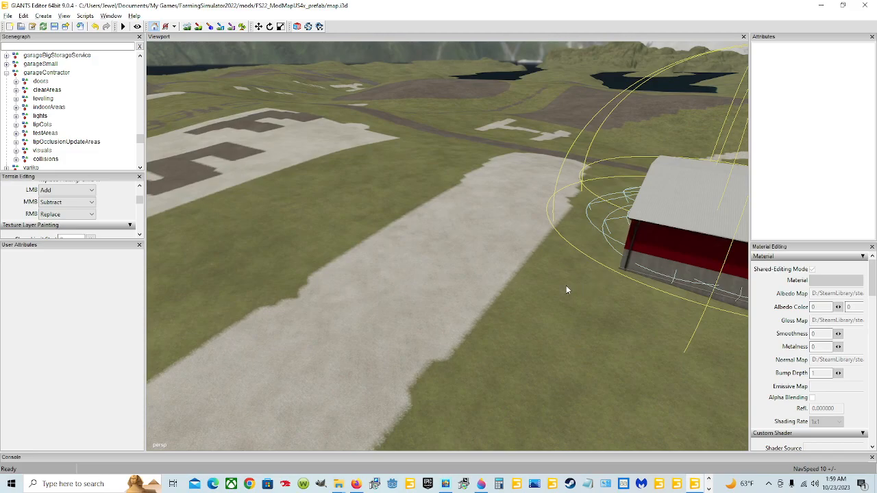
{"action": "left_click_drag", "start_coordinate": [620, 237], "coordinate": [494, 265], "text": "alt"}
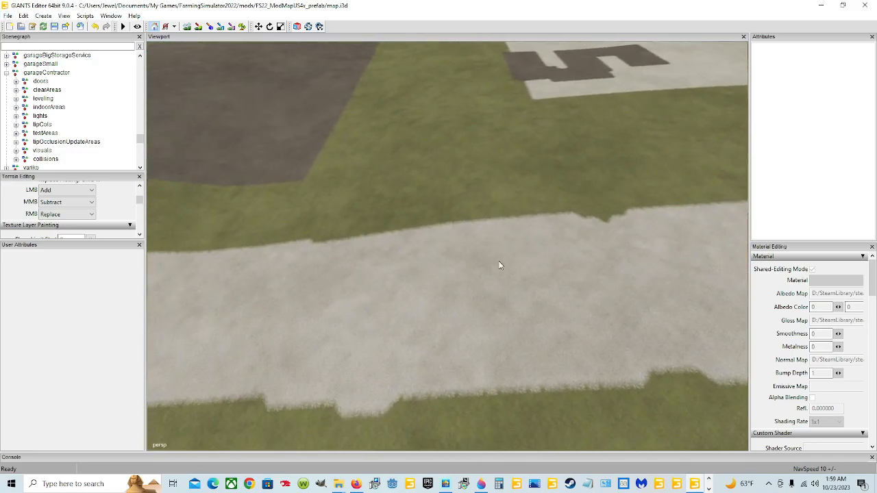
{"action": "left_click_drag", "start_coordinate": [522, 292], "coordinate": [406, 282], "text": "alt"}
{"action": "right_click_drag", "start_coordinate": [319, 321], "coordinate": [474, 211], "text": "alt"}
{"action": "left_click_drag", "start_coordinate": [439, 235], "coordinate": [429, 217], "text": "alt"}
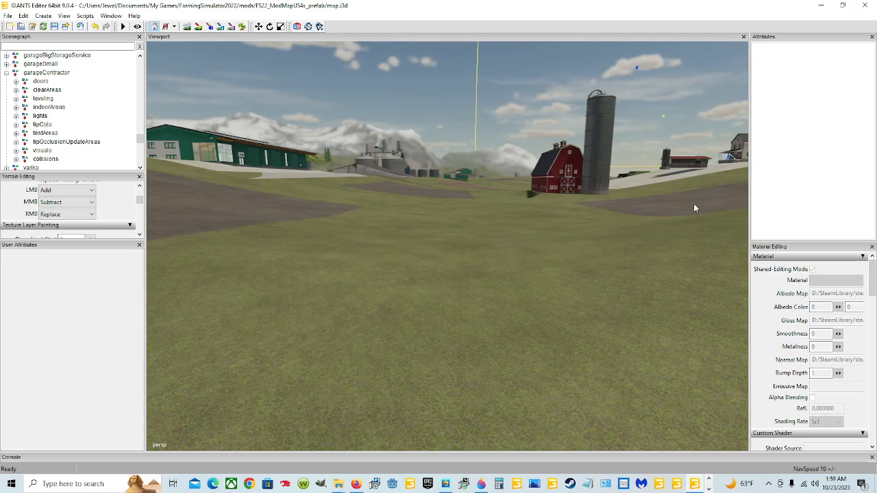
- Inspect the placement of the twin grain silos and the long open-sided animal barn on the sloping terrain
{"action": "left_click_drag", "start_coordinate": [524, 211], "coordinate": [766, 241], "text": "alt"}
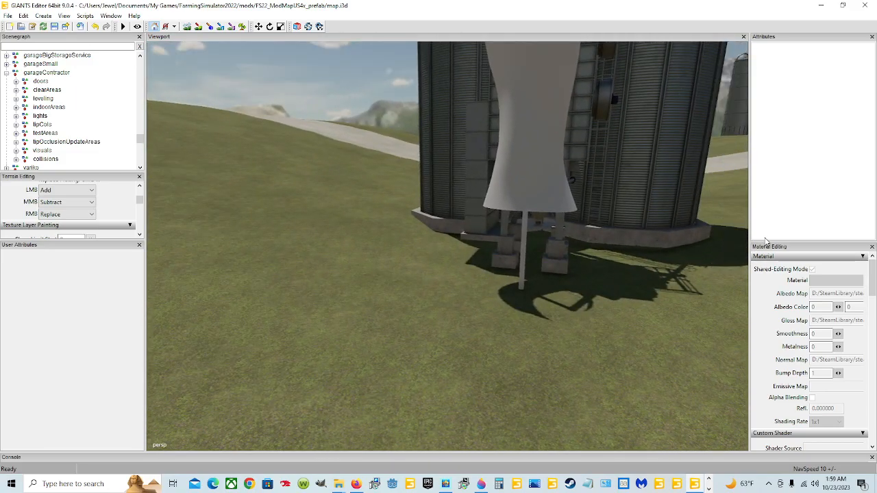
{"action": "scroll", "coordinate": [533, 284], "scroll_direction": "down", "scroll_amount": 5}
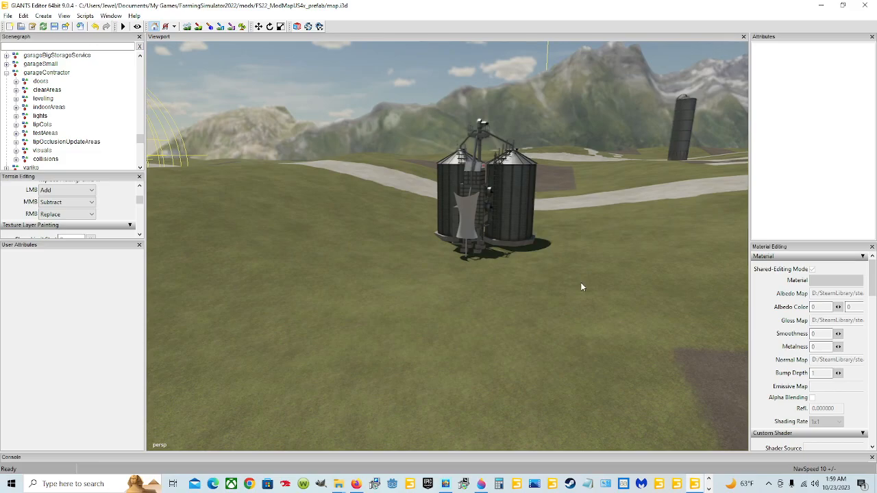
{"action": "left_click_drag", "start_coordinate": [544, 309], "coordinate": [430, 272], "text": "alt"}
{"action": "scroll", "coordinate": [600, 204], "scroll_direction": "up", "scroll_amount": 5}
{"action": "left_click_drag", "start_coordinate": [598, 206], "coordinate": [440, 269], "text": "alt"}
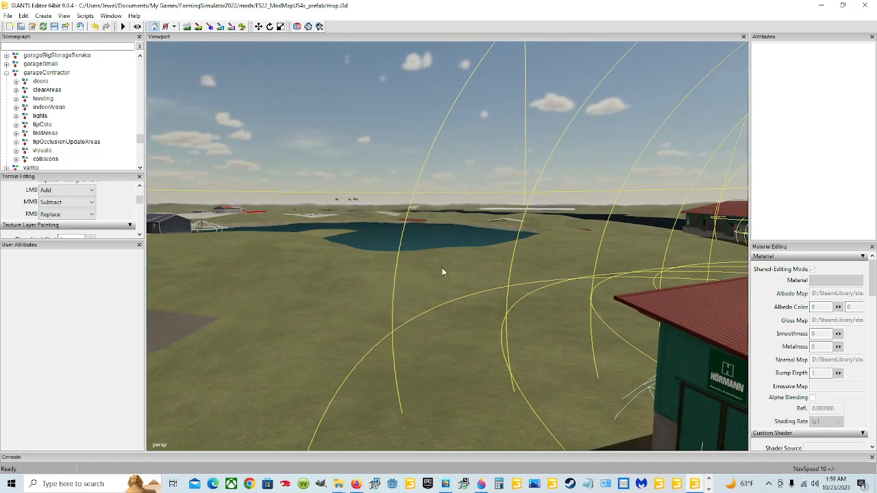
{"action": "scroll", "coordinate": [587, 212], "scroll_direction": "up", "scroll_amount": 3}
{"action": "left_click_drag", "start_coordinate": [587, 212], "coordinate": [482, 327], "text": "alt"}
{"action": "scroll", "coordinate": [482, 327], "scroll_direction": "down", "scroll_amount": 3}
{"action": "left_click_drag", "start_coordinate": [588, 283], "coordinate": [472, 215], "text": "alt"}
{"action": "scroll", "coordinate": [529, 310], "scroll_direction": "down", "scroll_amount": 3}
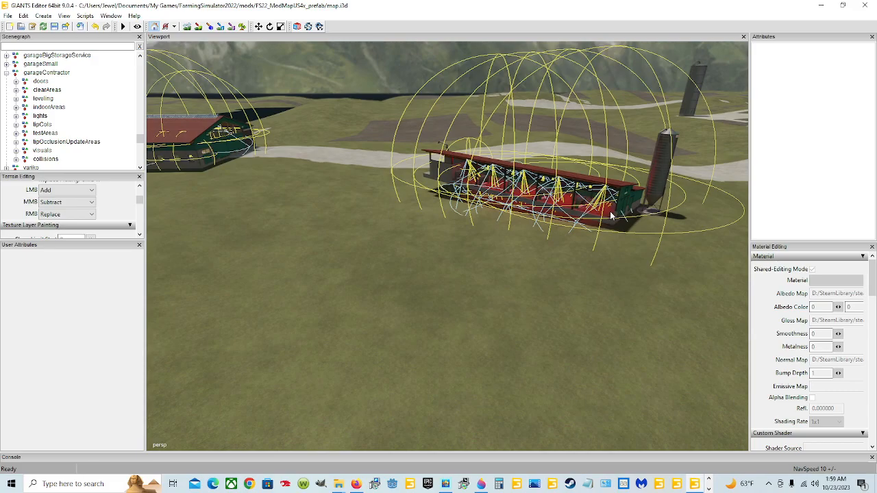
- Examine the long red-roofed barn above the pond and the slope between it and the shoreline
{"action": "left_click_drag", "start_coordinate": [529, 223], "coordinate": [612, 267], "text": "alt"}
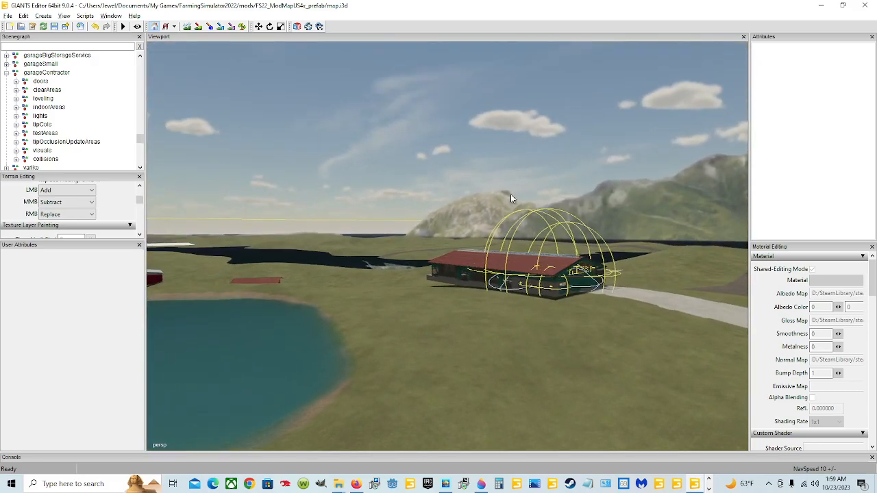
{"action": "scroll", "coordinate": [590, 175], "scroll_direction": "up", "scroll_amount": 3}
{"action": "scroll", "coordinate": [488, 208], "scroll_direction": "up", "scroll_amount": 4}
{"action": "left_click_drag", "start_coordinate": [517, 182], "coordinate": [439, 270], "text": "alt"}
{"action": "scroll", "coordinate": [487, 208], "scroll_direction": "down", "scroll_amount": 4}
{"action": "scroll", "coordinate": [485, 209], "scroll_direction": "down", "scroll_amount": 4}
{"action": "middle_click_drag", "start_coordinate": [480, 273], "coordinate": [498, 227], "text": "alt"}
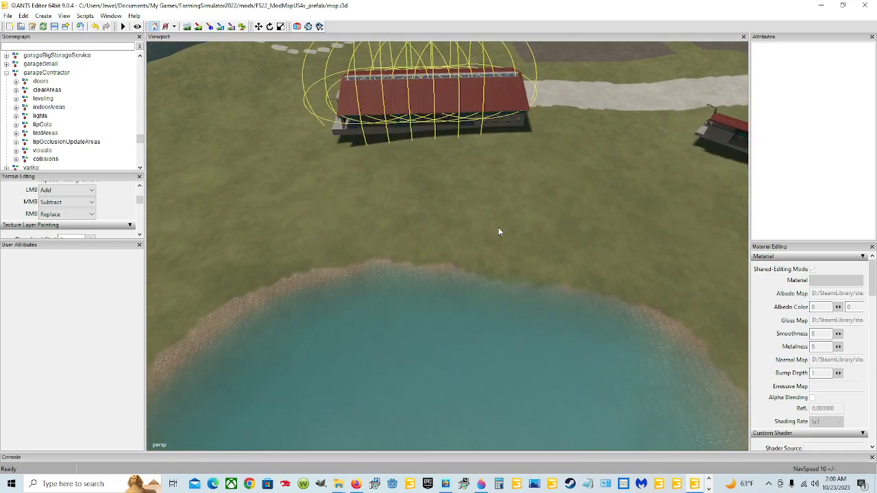
{"action": "left_click_drag", "start_coordinate": [529, 257], "coordinate": [534, 242], "text": "alt"}
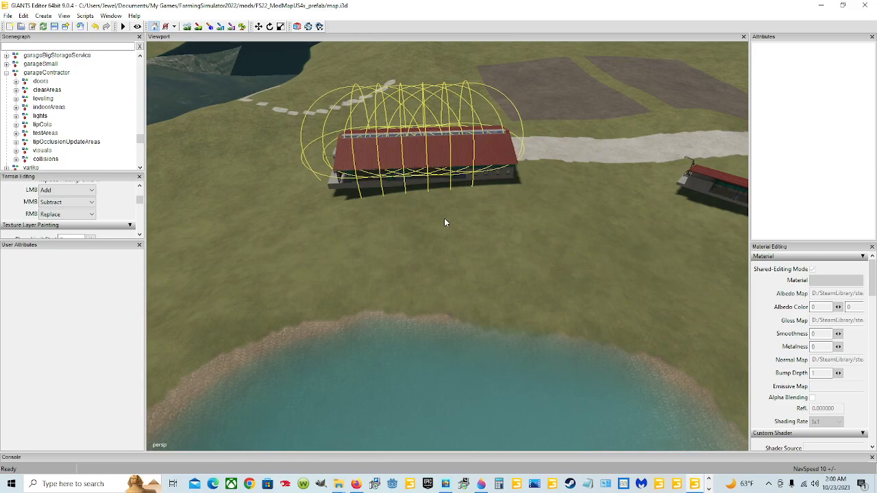
- Inspect the small red-roofed barns and the white-roofed barn on the grassland beyond the pond for uneven ground
{"action": "left_click_drag", "start_coordinate": [570, 333], "coordinate": [386, 361], "text": "alt"}
{"action": "right_click_drag", "start_coordinate": [385, 361], "coordinate": [611, 207], "text": "alt"}
{"action": "left_click_drag", "start_coordinate": [534, 232], "coordinate": [367, 188], "text": "alt"}
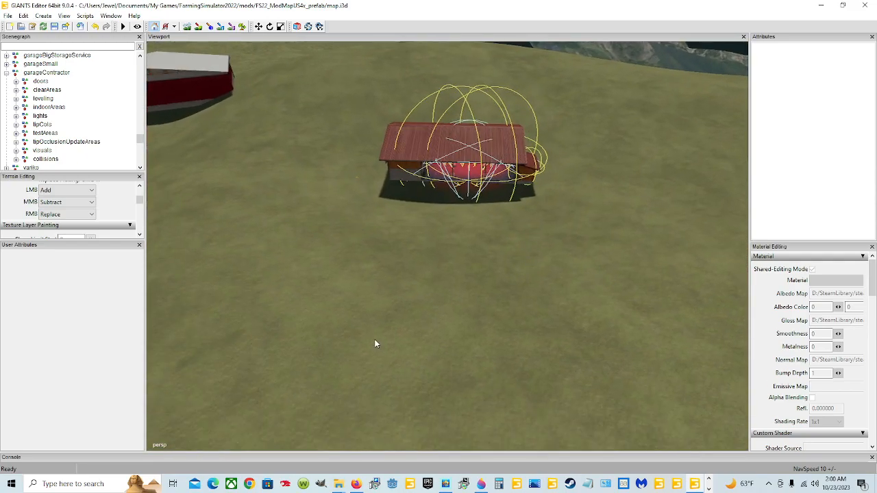
{"action": "left_click_drag", "start_coordinate": [535, 192], "coordinate": [510, 236], "text": "alt"}
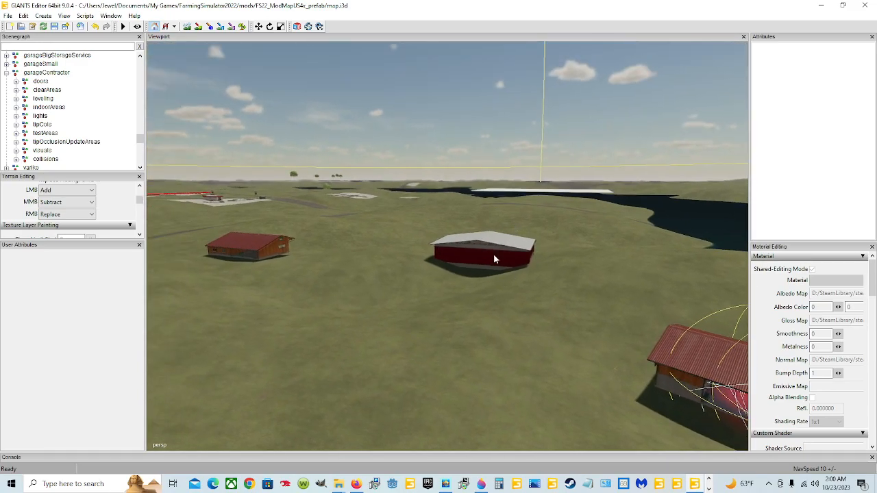
{"action": "left_click_drag", "start_coordinate": [577, 299], "coordinate": [588, 352], "text": "alt"}
{"action": "right_click_drag", "start_coordinate": [587, 351], "coordinate": [658, 216], "text": "alt"}
{"action": "left_click_drag", "start_coordinate": [658, 216], "coordinate": [509, 262], "text": "alt"}
{"action": "right_click_drag", "start_coordinate": [509, 261], "coordinate": [594, 189], "text": "alt"}
{"action": "scroll", "coordinate": [582, 327], "scroll_direction": "down", "scroll_amount": 5}
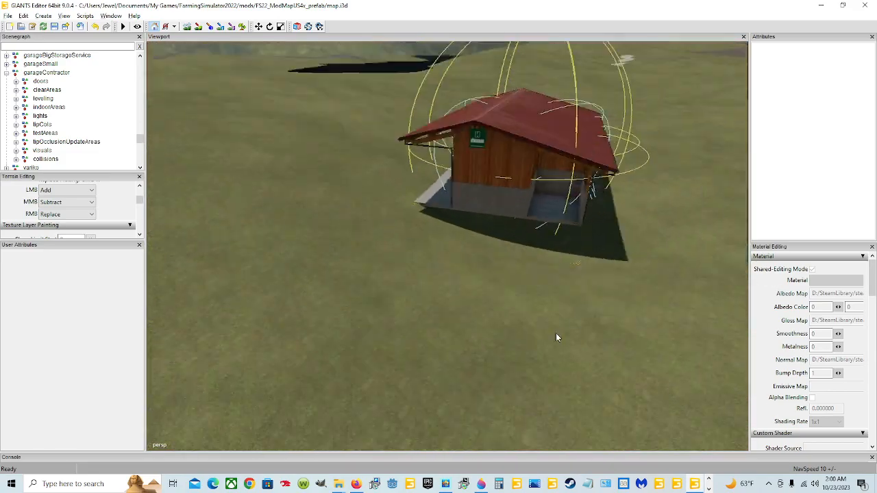
{"action": "left_click_drag", "start_coordinate": [640, 299], "coordinate": [462, 301], "text": "alt"}
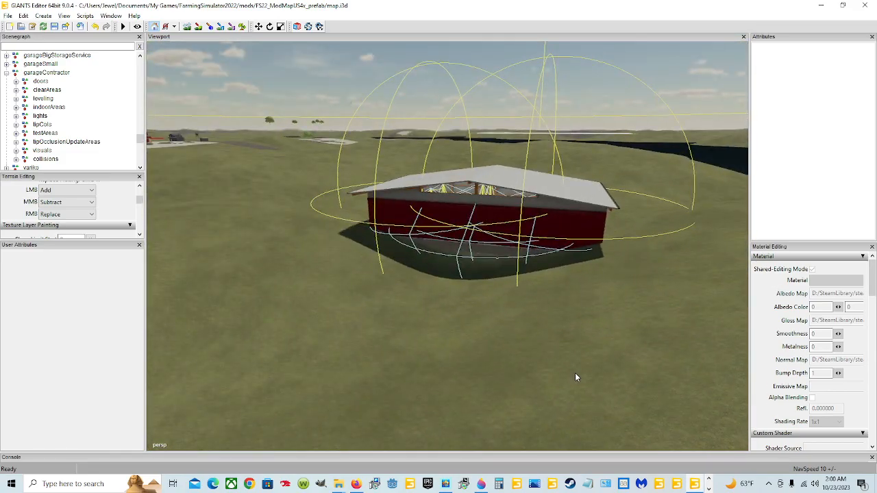
- Inspect the ground beneath the white-roofed red barn and the dip in the terrain around it
{"action": "scroll", "coordinate": [471, 277], "scroll_direction": "up", "scroll_amount": 8}
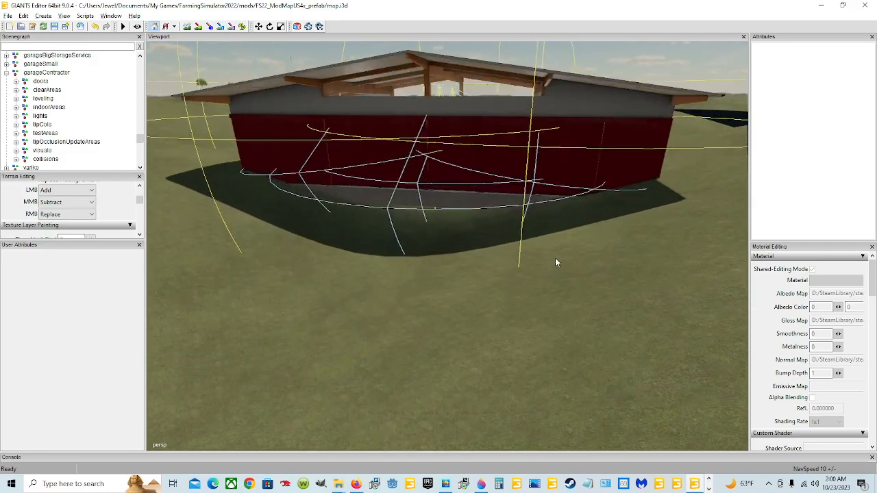
{"action": "left_click_drag", "start_coordinate": [489, 258], "coordinate": [229, 228], "text": "alt"}
{"action": "left_click_drag", "start_coordinate": [485, 308], "coordinate": [463, 314], "text": "alt"}
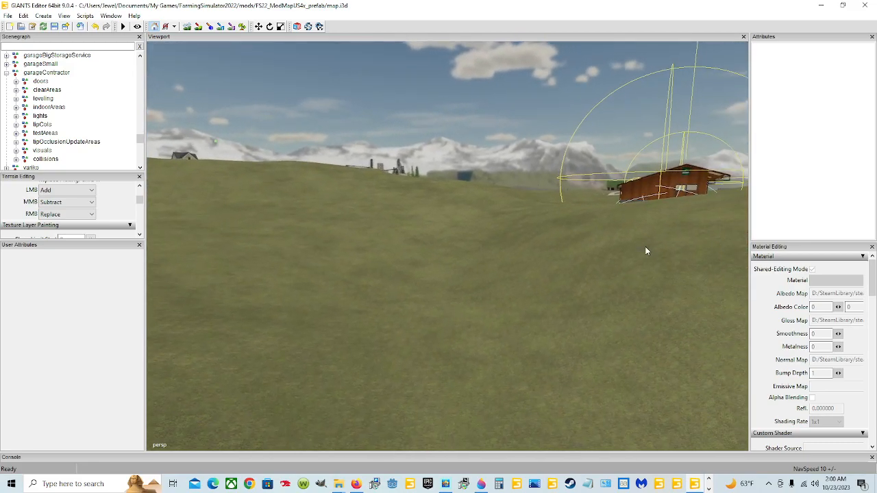
{"action": "left_click_drag", "start_coordinate": [449, 343], "coordinate": [478, 346], "text": "alt"}
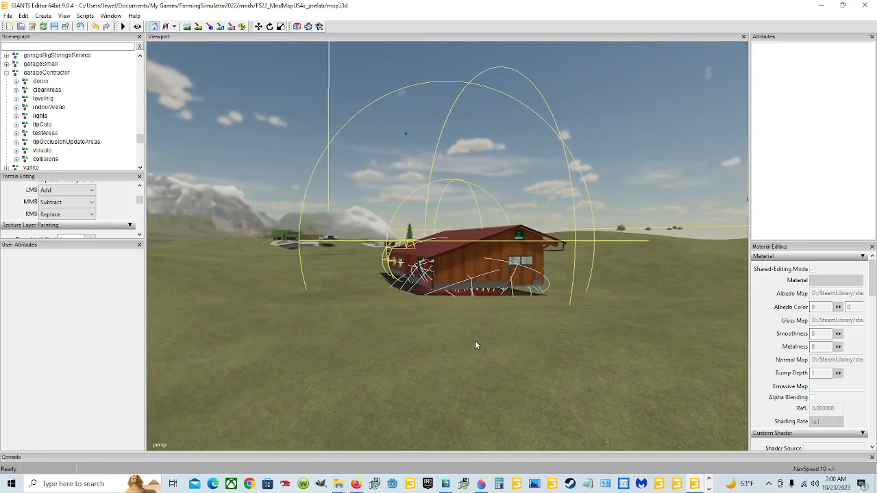
- Examine the red-roofed wooden garage from several sides to check how its base meets the sloping grassland
{"action": "scroll", "coordinate": [412, 344], "scroll_direction": "up", "scroll_amount": 3}
{"action": "left_click_drag", "start_coordinate": [511, 303], "coordinate": [424, 353], "text": "alt"}
{"action": "scroll", "coordinate": [423, 354], "scroll_direction": "up", "scroll_amount": 3}
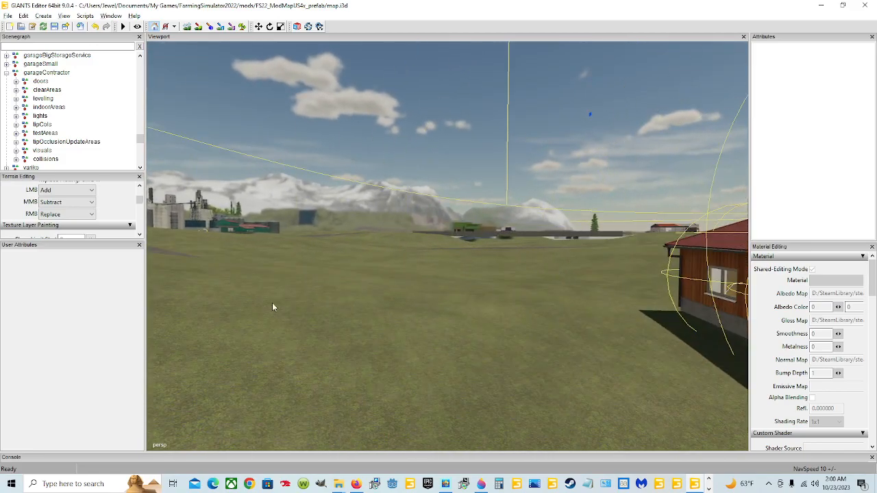
{"action": "left_click_drag", "start_coordinate": [300, 302], "coordinate": [468, 344], "text": "alt"}
{"action": "scroll", "coordinate": [468, 349], "scroll_direction": "down", "scroll_amount": 5}
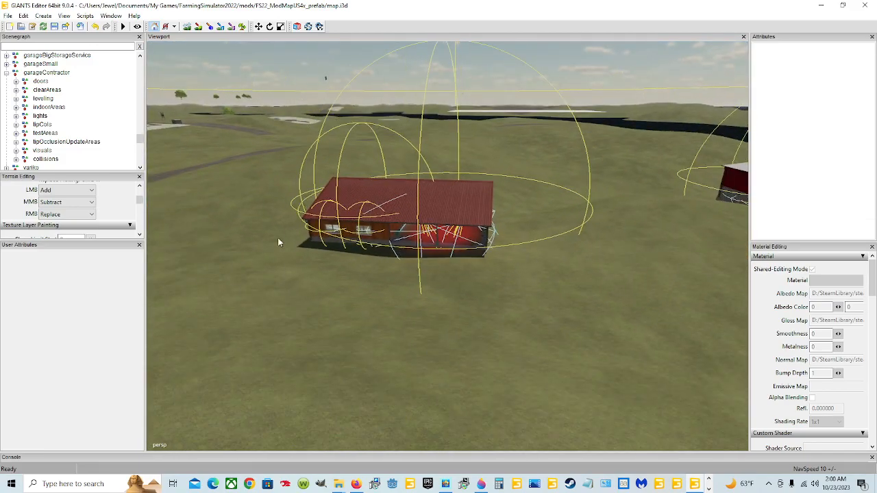
{"action": "left_click_drag", "start_coordinate": [450, 419], "coordinate": [381, 343], "text": "alt"}
{"action": "scroll", "coordinate": [380, 342], "scroll_direction": "up", "scroll_amount": 3}
{"action": "left_click_drag", "start_coordinate": [392, 229], "coordinate": [389, 258], "text": "alt"}
{"action": "scroll", "coordinate": [390, 258], "scroll_direction": "up", "scroll_amount": 3}
{"action": "left_click_drag", "start_coordinate": [363, 222], "coordinate": [695, 208], "text": "alt"}
{"action": "right_click_drag", "start_coordinate": [504, 284], "coordinate": [512, 212], "text": "alt"}
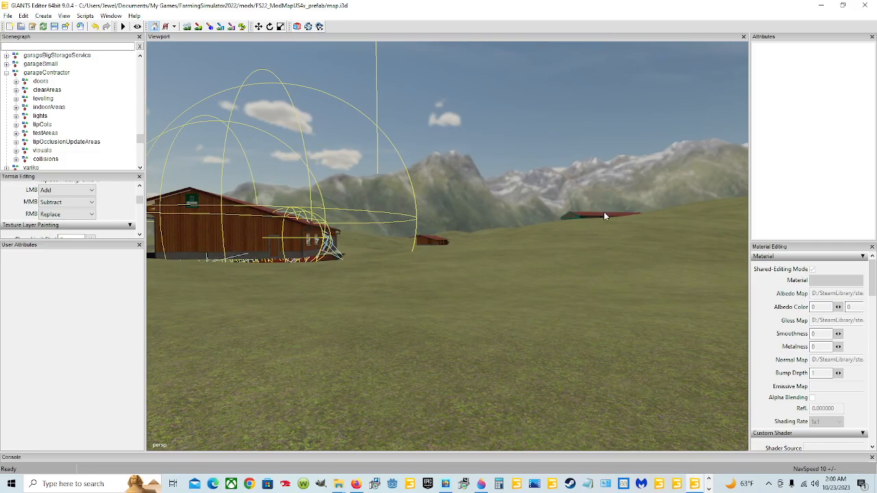
{"action": "left_click_drag", "start_coordinate": [606, 217], "coordinate": [276, 276], "text": "alt"}
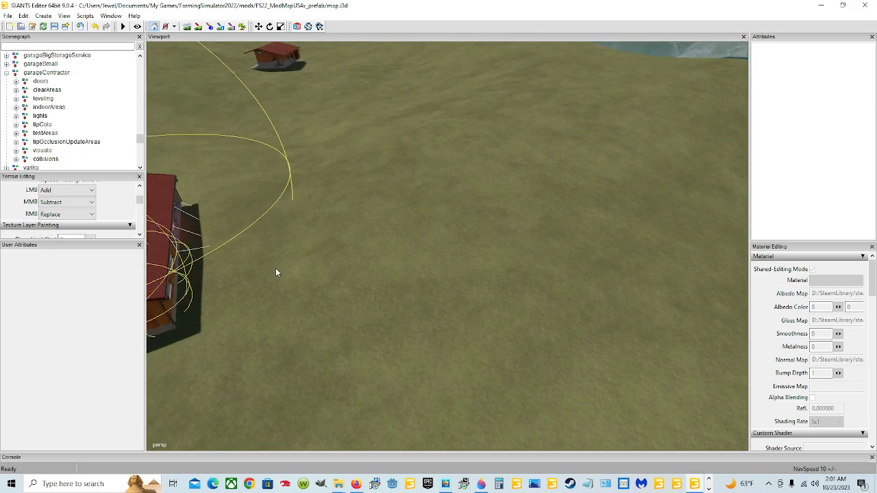
- Review the dirt road running past the pond and the jagged edges of the light gravel farmyard
{"action": "left_click_drag", "start_coordinate": [400, 295], "coordinate": [414, 275], "text": "alt"}
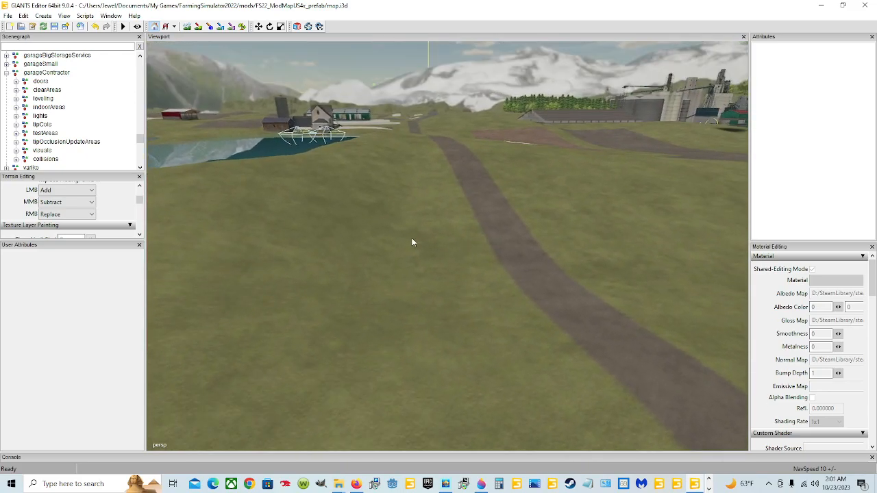
{"action": "left_click_drag", "start_coordinate": [358, 126], "coordinate": [318, 151], "text": "alt"}
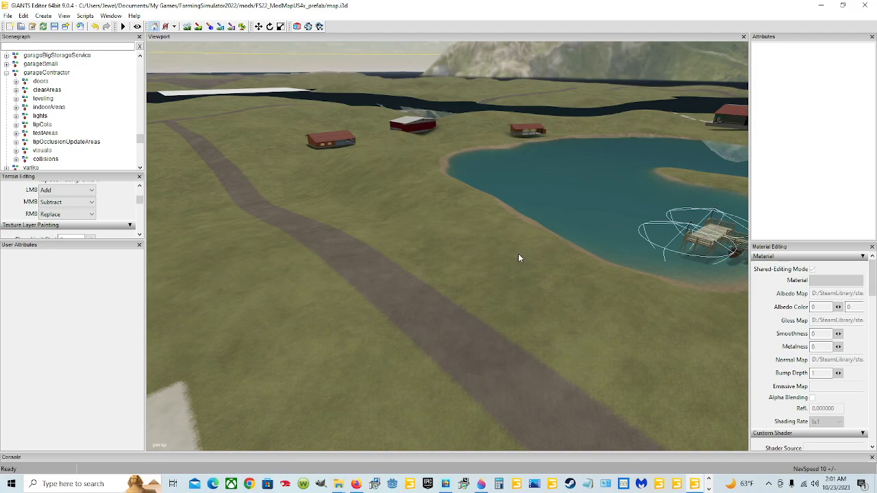
{"action": "left_click_drag", "start_coordinate": [270, 208], "coordinate": [352, 243], "text": "alt"}
{"action": "left_click_drag", "start_coordinate": [281, 302], "coordinate": [405, 168], "text": "alt"}
{"action": "scroll", "coordinate": [387, 266], "scroll_direction": "up", "scroll_amount": 5}
{"action": "left_click_drag", "start_coordinate": [403, 106], "coordinate": [534, 91], "text": "alt"}
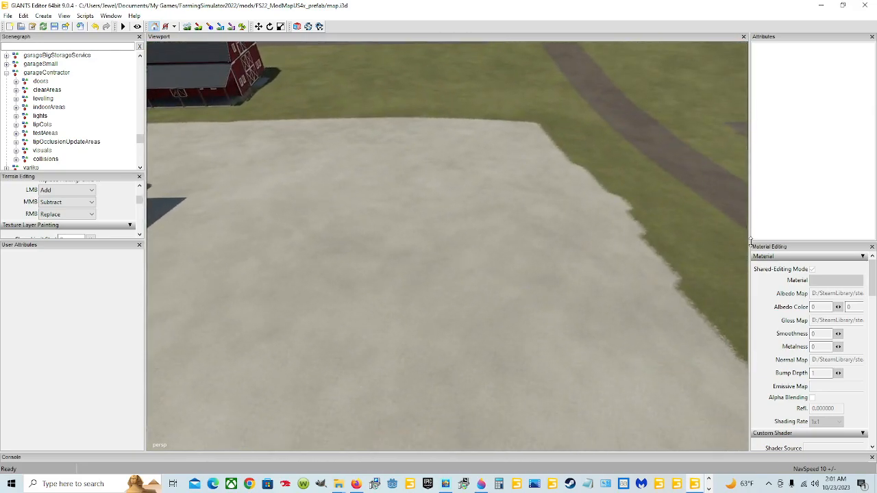
{"action": "left_click_drag", "start_coordinate": [472, 86], "coordinate": [335, 250], "text": "alt"}
{"action": "left_click_drag", "start_coordinate": [418, 239], "coordinate": [359, 278], "text": "alt"}
{"action": "mouse_move", "coordinate": [466, 65]}
{"action": "right_mouse_down", "text": "alt"}
{"action": "mouse_move", "coordinate": [444, 129]}
{"action": "mouse_move", "coordinate": [349, 271]}
{"action": "mouse_move", "coordinate": [455, 127]}
{"action": "mouse_move", "coordinate": [396, 280]}
{"action": "right_mouse_up", "text": "alt"}
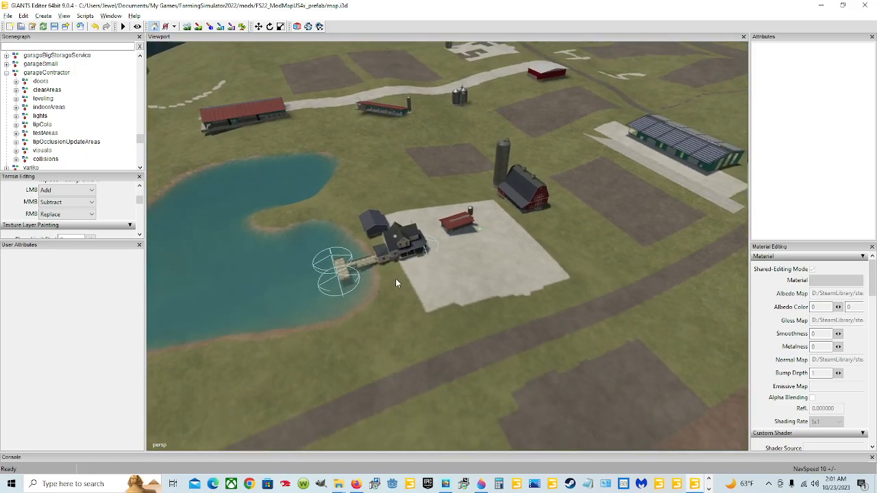
- Survey the layout of the pond farm from above and examine the painted shoreline near the dock
{"action": "left_click_drag", "start_coordinate": [471, 264], "coordinate": [460, 239], "text": "alt"}
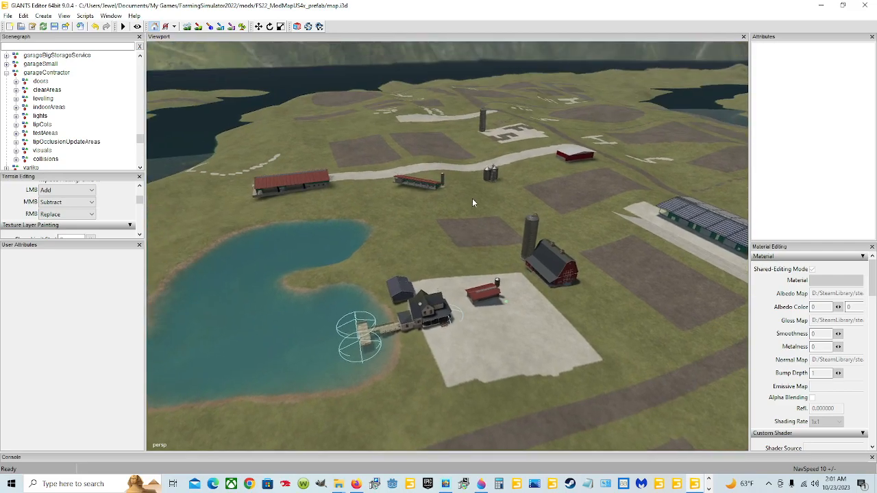
{"action": "left_click_drag", "start_coordinate": [510, 268], "coordinate": [443, 298], "text": "alt"}
{"action": "right_click_drag", "start_coordinate": [444, 299], "coordinate": [699, 130], "text": "alt"}
{"action": "left_click_drag", "start_coordinate": [355, 306], "coordinate": [402, 353], "text": "alt"}
{"action": "right_click_drag", "start_coordinate": [402, 353], "coordinate": [546, 147], "text": "alt"}
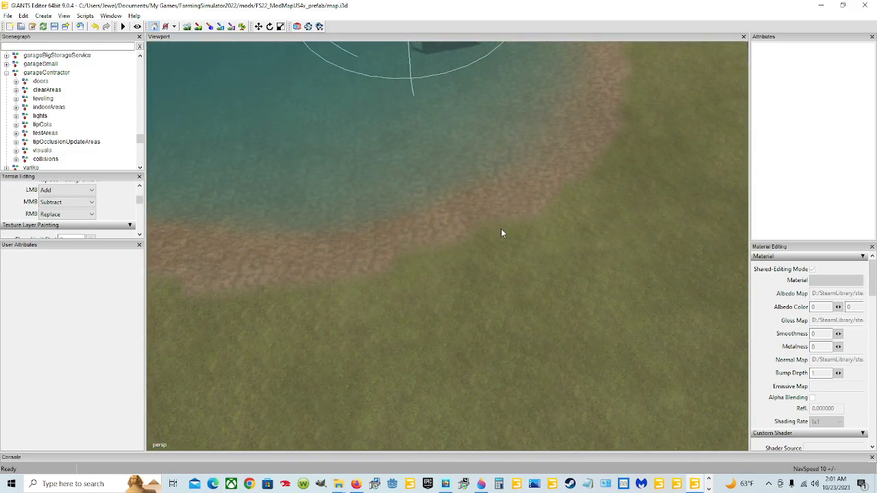
{"action": "left_click_drag", "start_coordinate": [489, 284], "coordinate": [518, 223], "text": "alt"}
{"action": "left_click_drag", "start_coordinate": [546, 195], "coordinate": [473, 192], "text": "alt"}
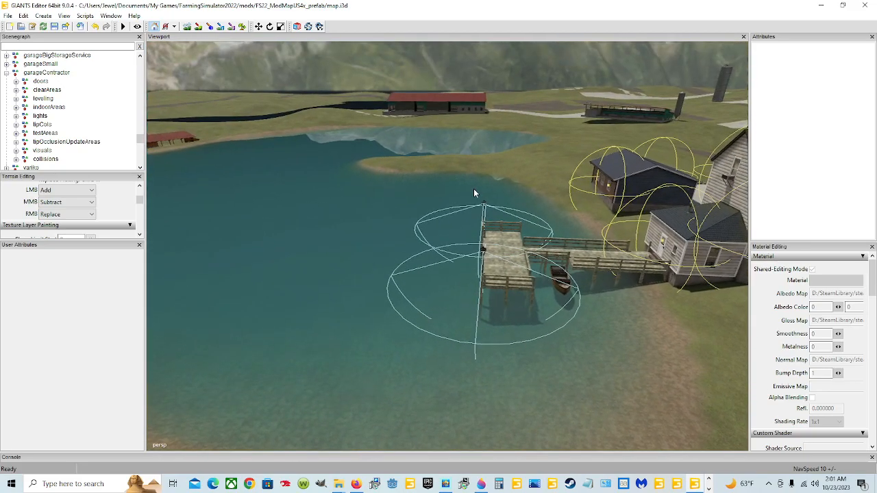
- Inspect where the wooden dock meets the farmhouse foundation, along with the dock's lamp posts and rowboat
{"action": "left_click_drag", "start_coordinate": [403, 233], "coordinate": [472, 242], "text": "alt"}
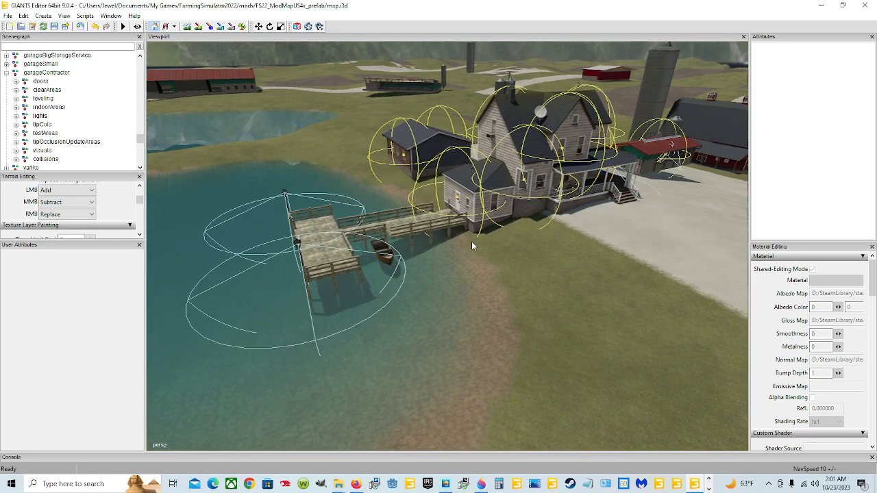
{"action": "left_click_drag", "start_coordinate": [364, 360], "coordinate": [377, 347], "text": "alt"}
{"action": "scroll", "coordinate": [377, 347], "scroll_direction": "up", "scroll_amount": 5}
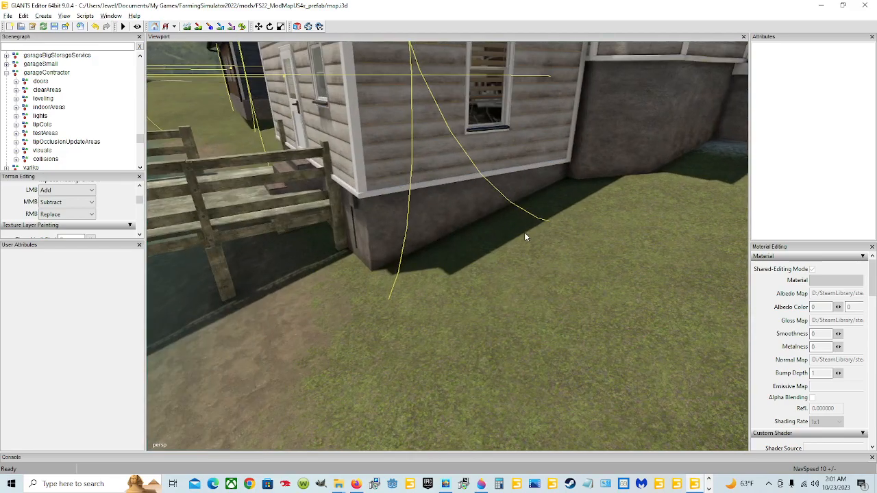
{"action": "left_click_drag", "start_coordinate": [524, 232], "coordinate": [490, 243], "text": "alt"}
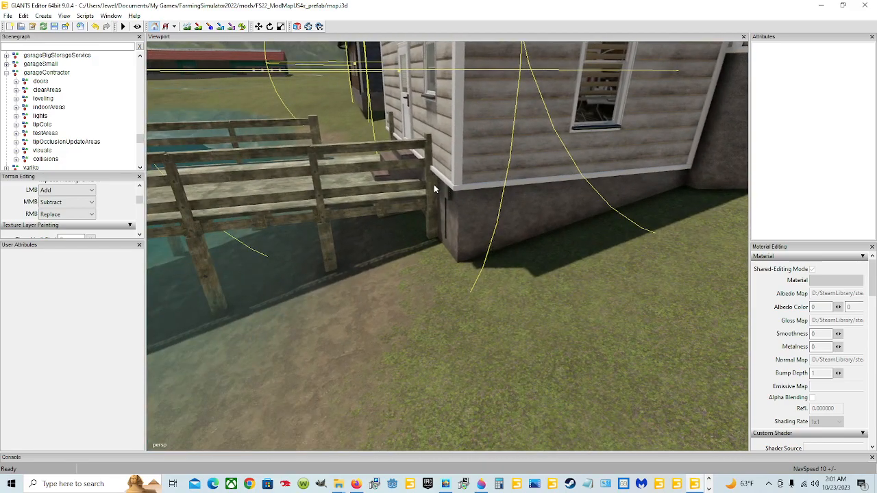
{"action": "left_click_drag", "start_coordinate": [465, 177], "coordinate": [401, 188], "text": "alt"}
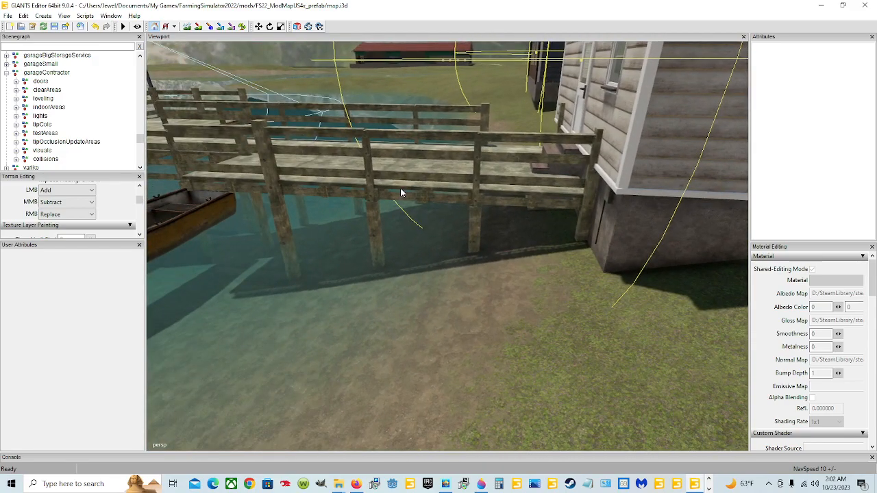
{"action": "left_click_drag", "start_coordinate": [493, 176], "coordinate": [402, 166], "text": "alt"}
{"action": "scroll", "coordinate": [401, 178], "scroll_direction": "up", "scroll_amount": 3}
{"action": "left_click_drag", "start_coordinate": [390, 230], "coordinate": [413, 291], "text": "alt"}
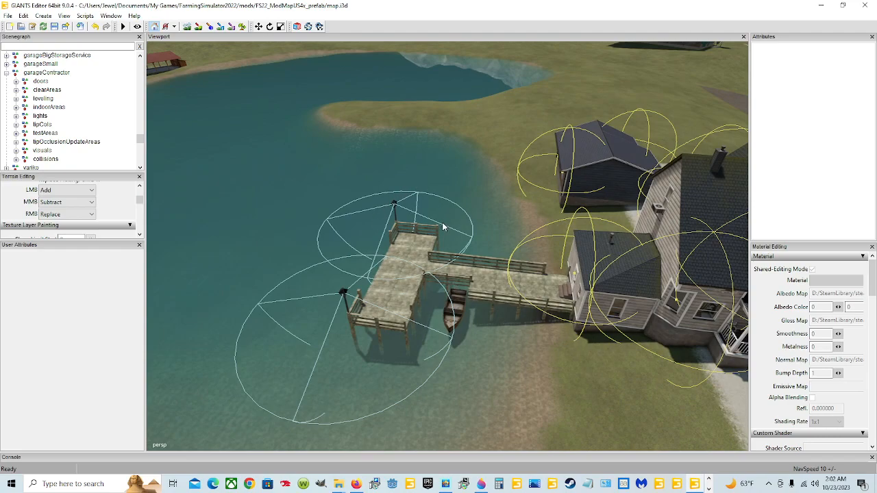
{"action": "left_click_drag", "start_coordinate": [497, 272], "coordinate": [515, 291], "text": "alt"}
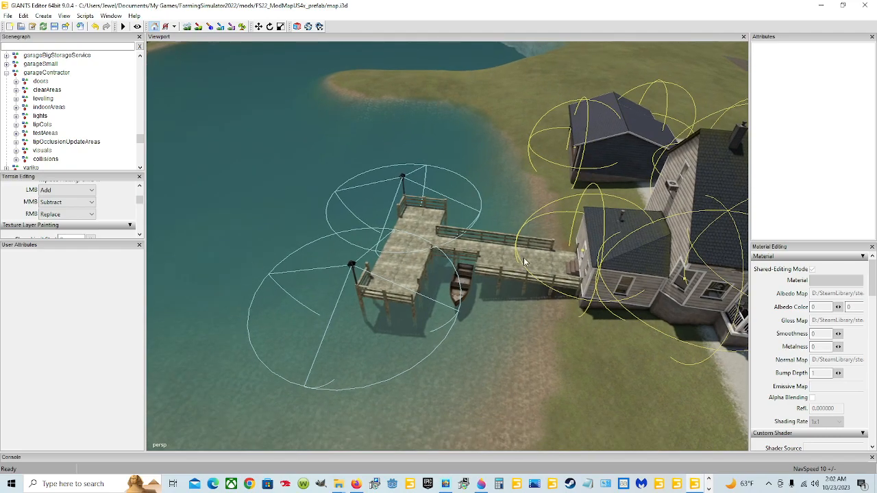
{"action": "left_click_drag", "start_coordinate": [474, 272], "coordinate": [420, 316], "text": "alt"}
{"action": "scroll", "coordinate": [388, 317], "scroll_direction": "up", "scroll_amount": 5}
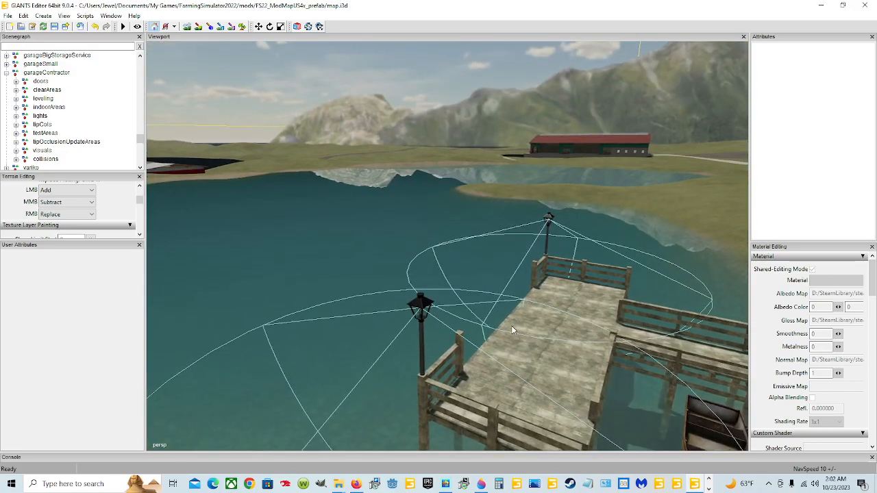
- Examine the brown dirt texture and slope of the pond bank on the side facing the dirt road
{"action": "scroll", "coordinate": [521, 302], "scroll_direction": "down", "scroll_amount": 10}
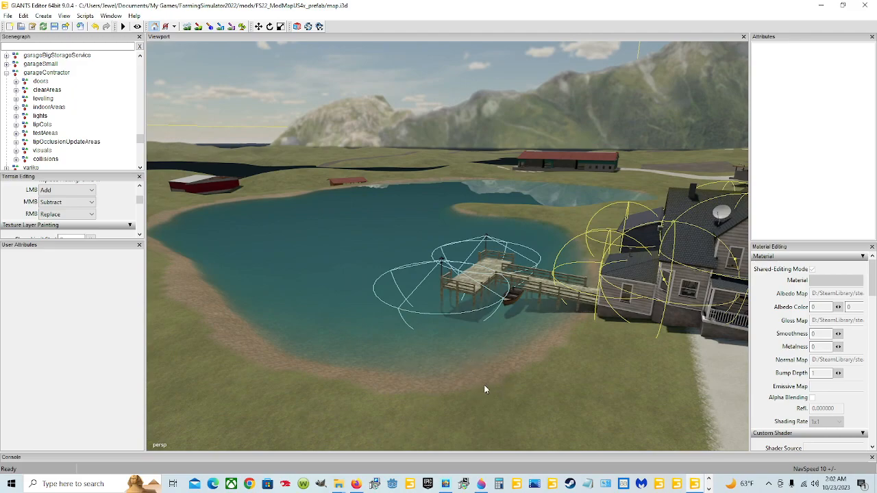
{"action": "scroll", "coordinate": [413, 393], "scroll_direction": "up", "scroll_amount": 10}
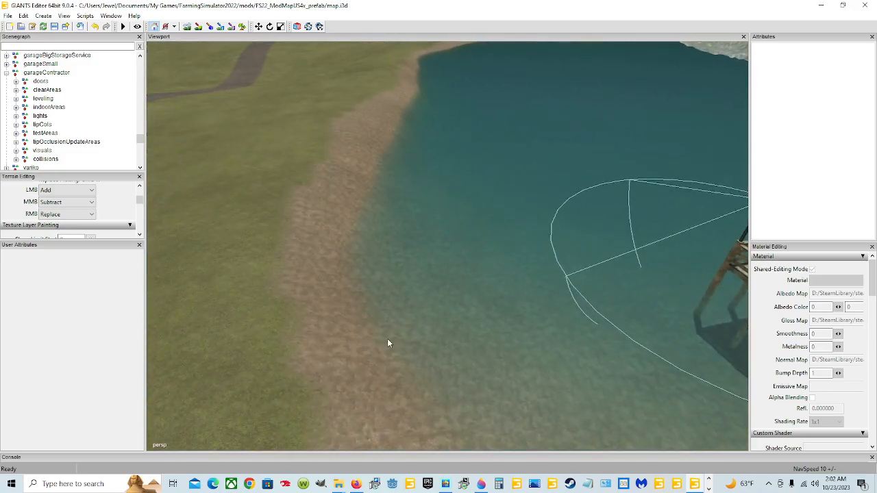
{"action": "left_click_drag", "start_coordinate": [387, 339], "coordinate": [495, 252], "text": "alt"}
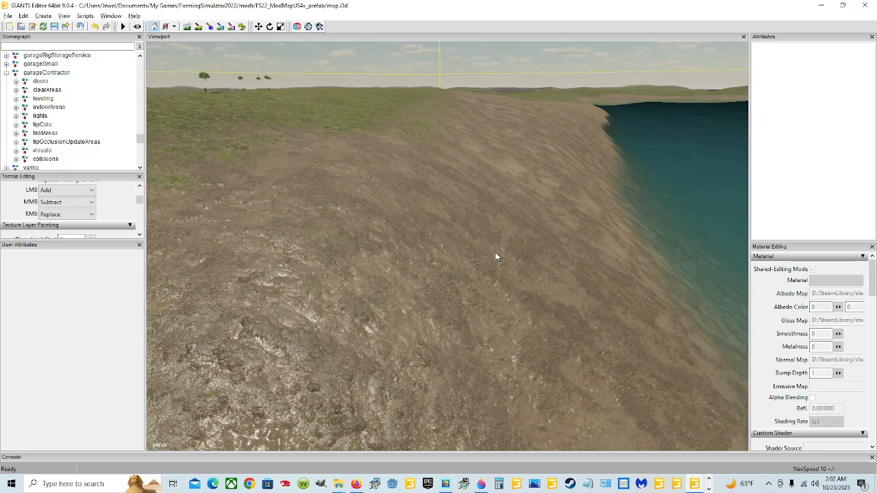
{"action": "scroll", "coordinate": [495, 253], "scroll_direction": "down", "scroll_amount": 10}
{"action": "scroll", "coordinate": [431, 296], "scroll_direction": "down", "scroll_amount": 3}
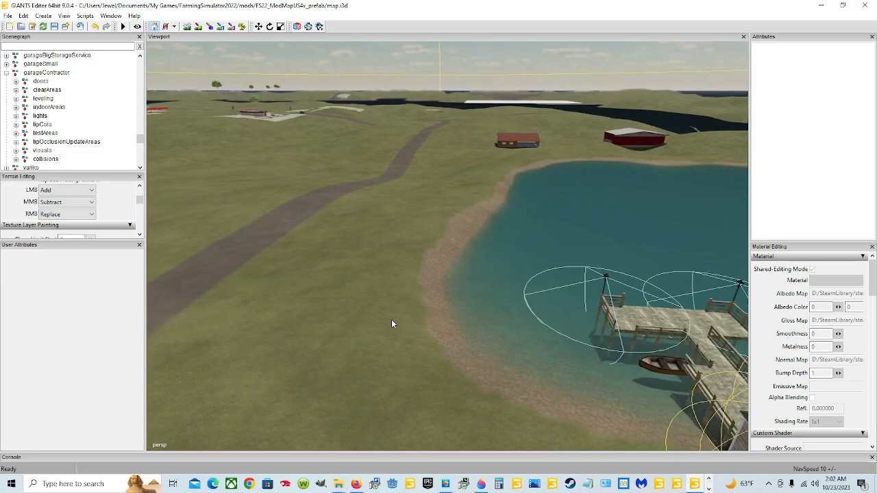
{"action": "left_click_drag", "start_coordinate": [356, 276], "coordinate": [462, 337], "text": "alt"}
{"action": "left_click_drag", "start_coordinate": [399, 388], "coordinate": [372, 367], "text": "alt"}
{"action": "scroll", "coordinate": [505, 264], "scroll_direction": "up", "scroll_amount": 5}
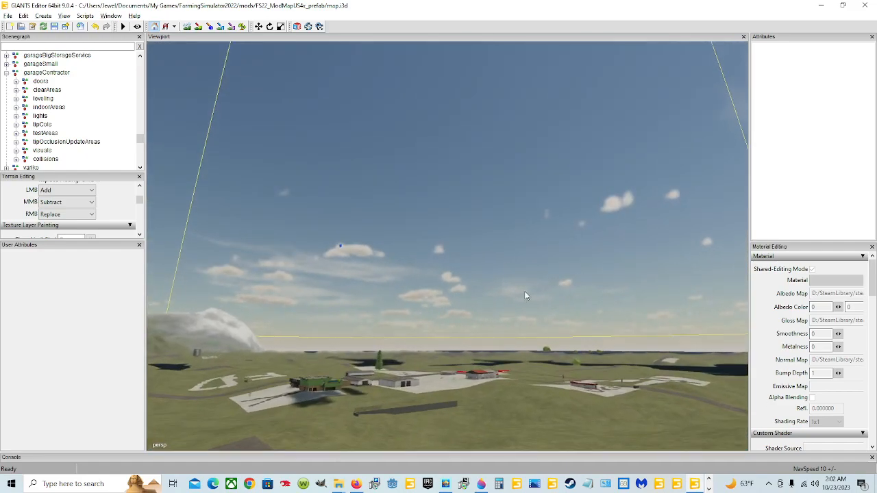
- Inspect the paved highway's lane markings, traffic splines and the blank end where it meets the dirt roads
{"action": "left_click_drag", "start_coordinate": [523, 295], "coordinate": [463, 381], "text": "alt"}
{"action": "scroll", "coordinate": [517, 296], "scroll_direction": "up", "scroll_amount": 5}
{"action": "right_click_drag", "start_coordinate": [444, 355], "coordinate": [503, 270], "text": "alt"}
{"action": "right_click_drag", "start_coordinate": [449, 296], "coordinate": [486, 276], "text": "alt"}
{"action": "right_click_drag", "start_coordinate": [431, 328], "coordinate": [500, 264], "text": "alt"}
{"action": "mouse_move", "coordinate": [377, 383]}
{"action": "right_mouse_down", "text": "alt"}
{"action": "mouse_move", "coordinate": [404, 335]}
{"action": "mouse_move", "coordinate": [584, 198]}
{"action": "right_mouse_up", "text": "alt"}
{"action": "mouse_move", "coordinate": [384, 384]}
{"action": "right_mouse_down", "text": "alt"}
{"action": "mouse_move", "coordinate": [394, 283]}
{"action": "mouse_move", "coordinate": [415, 255]}
{"action": "right_mouse_up", "text": "alt"}
{"action": "right_click_drag", "start_coordinate": [362, 323], "coordinate": [401, 278], "text": "alt"}
{"action": "right_click_drag", "start_coordinate": [307, 400], "coordinate": [398, 302], "text": "alt"}
{"action": "right_click_drag", "start_coordinate": [383, 376], "coordinate": [438, 322], "text": "alt"}
{"action": "right_click_drag", "start_coordinate": [387, 396], "coordinate": [507, 250], "text": "alt"}
{"action": "left_click_drag", "start_coordinate": [507, 250], "coordinate": [452, 292], "text": "alt"}
{"action": "right_click_drag", "start_coordinate": [452, 292], "coordinate": [578, 143], "text": "alt"}
{"action": "left_click_drag", "start_coordinate": [376, 330], "coordinate": [415, 304], "text": "alt"}
{"action": "right_click_drag", "start_coordinate": [411, 282], "coordinate": [474, 204], "text": "alt"}
{"action": "left_click_drag", "start_coordinate": [414, 261], "coordinate": [481, 245], "text": "alt"}
{"action": "right_click_drag", "start_coordinate": [399, 272], "coordinate": [481, 163], "text": "alt"}
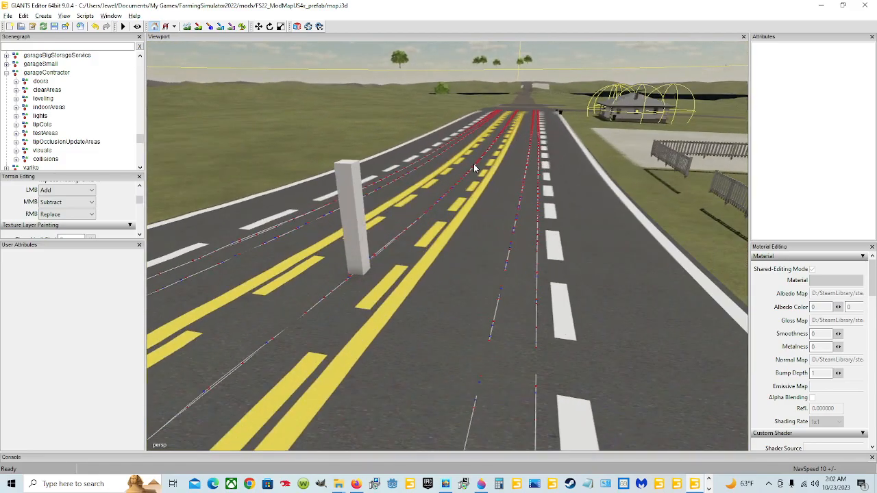
{"action": "left_click_drag", "start_coordinate": [481, 163], "coordinate": [459, 253], "text": "alt"}
{"action": "right_click_drag", "start_coordinate": [504, 189], "coordinate": [452, 268], "text": "alt"}
{"action": "left_click_drag", "start_coordinate": [478, 240], "coordinate": [474, 265], "text": "alt"}
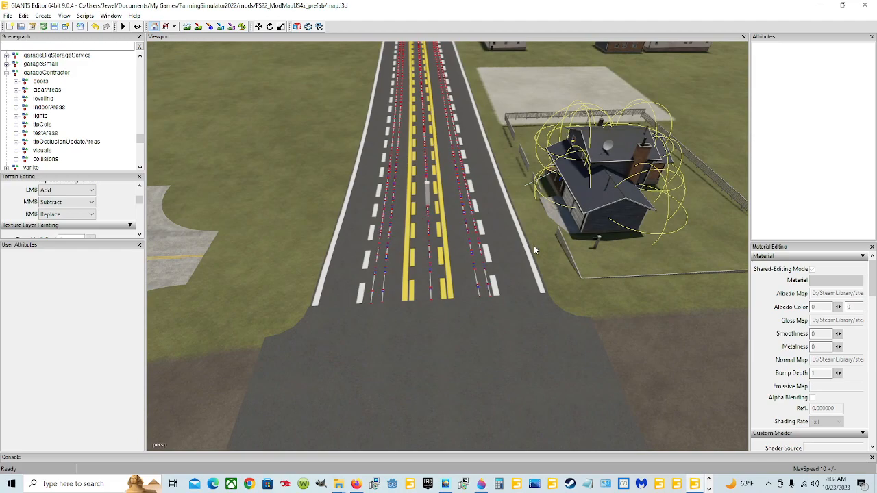
- Examine the paved intersection between the highway and the dirt roads beside the fenced house and the vehicle dealership
{"action": "left_click_drag", "start_coordinate": [431, 276], "coordinate": [376, 200], "text": "alt"}
{"action": "right_click_drag", "start_coordinate": [375, 200], "coordinate": [386, 188], "text": "alt"}
{"action": "right_click_drag", "start_coordinate": [349, 243], "coordinate": [564, 94], "text": "alt"}
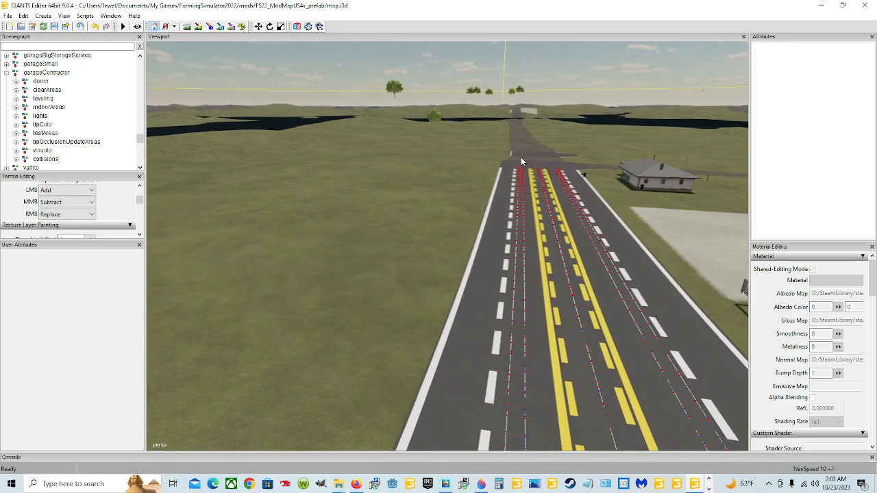
{"action": "left_click_drag", "start_coordinate": [523, 170], "coordinate": [854, 303], "text": "alt"}
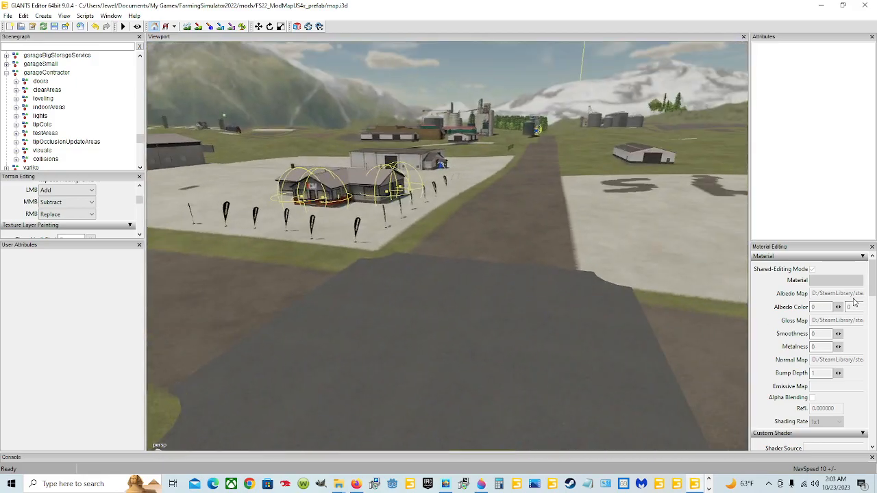
{"action": "left_click_drag", "start_coordinate": [534, 246], "coordinate": [398, 381], "text": "alt"}
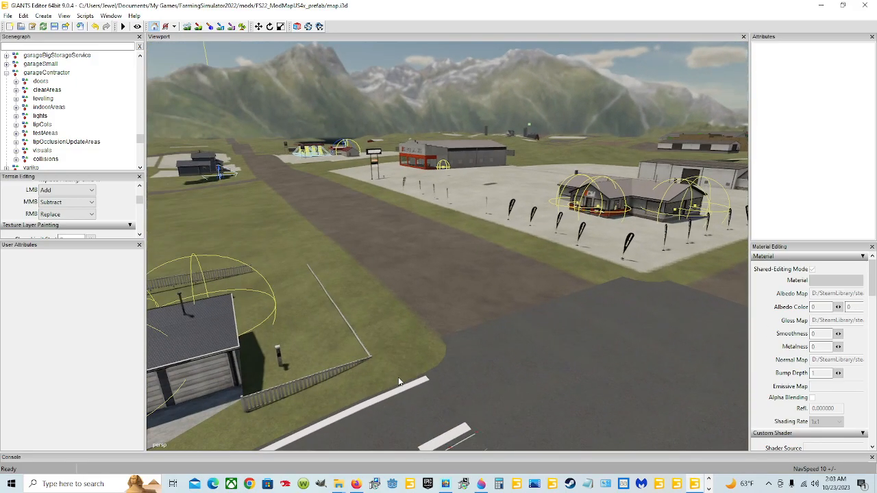
{"action": "left_click_drag", "start_coordinate": [495, 359], "coordinate": [566, 355], "text": "alt"}
{"action": "scroll", "coordinate": [620, 238], "scroll_direction": "up", "scroll_amount": 3}
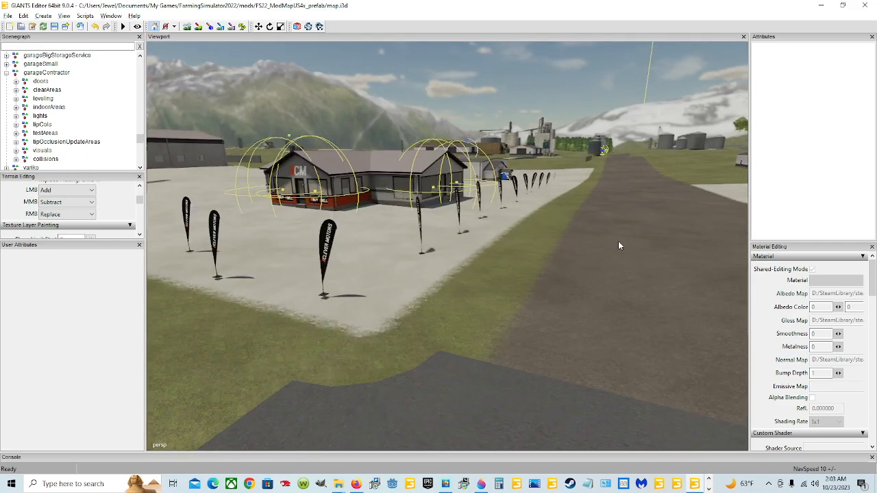
{"action": "left_click_drag", "start_coordinate": [620, 238], "coordinate": [475, 313], "text": "alt"}
{"action": "scroll", "coordinate": [536, 306], "scroll_direction": "down", "scroll_amount": 4}
{"action": "left_click_drag", "start_coordinate": [536, 306], "coordinate": [451, 338], "text": "alt"}
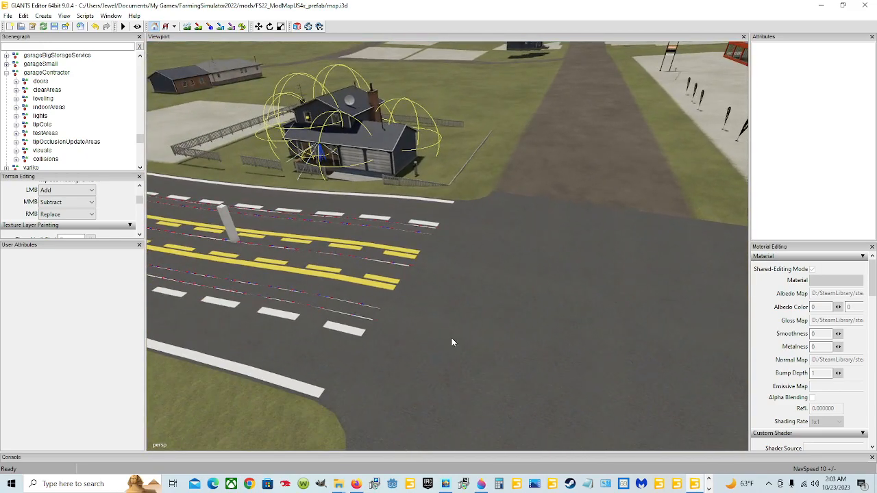
{"action": "right_click", "coordinate": [451, 338]}
{"action": "left_click_drag", "start_coordinate": [478, 264], "coordinate": [444, 274], "text": "alt"}
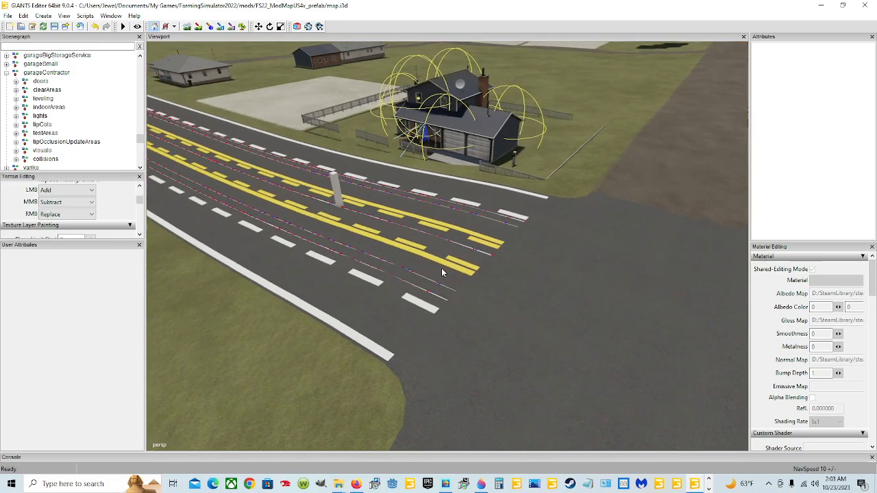
{"action": "left_click_drag", "start_coordinate": [533, 252], "coordinate": [612, 237], "text": "alt"}
{"action": "scroll", "coordinate": [636, 230], "scroll_direction": "up", "scroll_amount": 5}
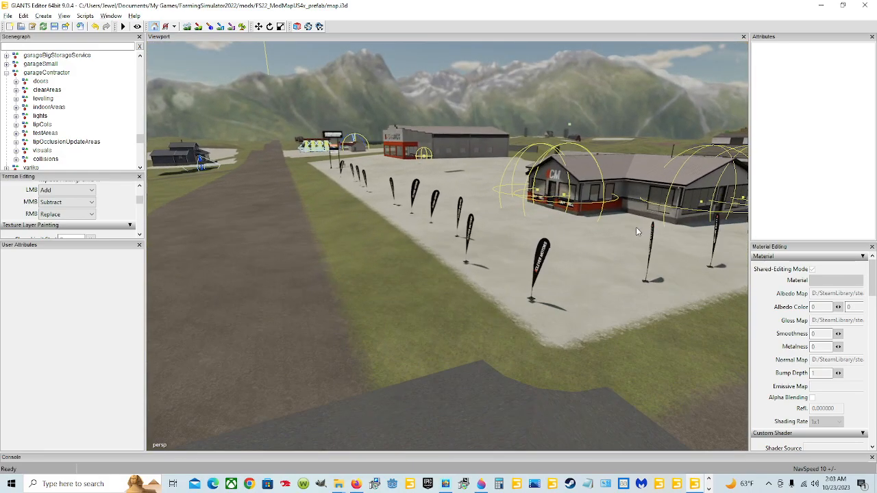
- Inspect the jagged pavement edge beside the fenced house and how the highway lane markings end at the intersection
{"action": "left_click_drag", "start_coordinate": [537, 272], "coordinate": [469, 250], "text": "alt"}
{"action": "scroll", "coordinate": [481, 326], "scroll_direction": "down", "scroll_amount": 3}
{"action": "left_click_drag", "start_coordinate": [482, 325], "coordinate": [452, 317], "text": "alt"}
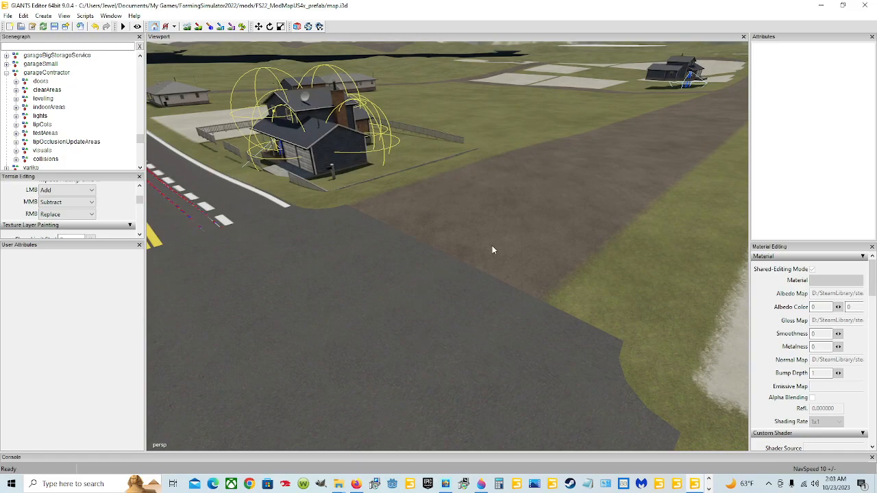
{"action": "left_click_drag", "start_coordinate": [538, 336], "coordinate": [429, 364], "text": "alt"}
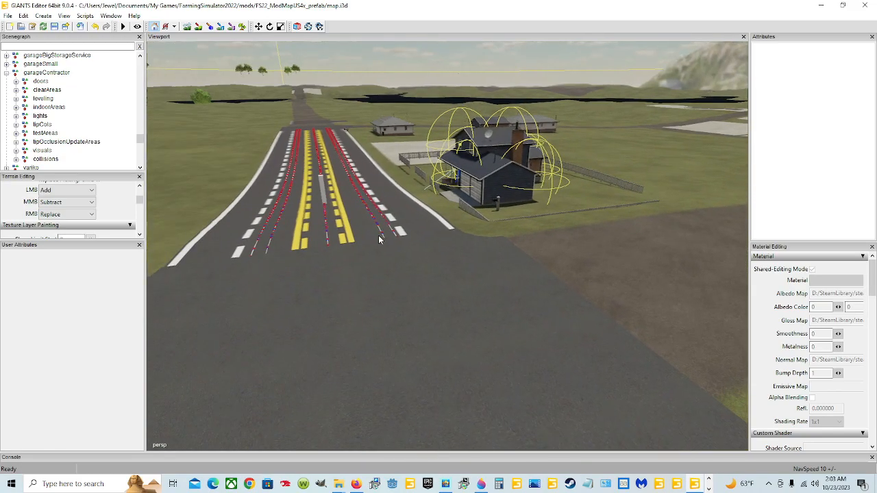
{"action": "left_click_drag", "start_coordinate": [330, 239], "coordinate": [426, 291], "text": "alt"}
{"action": "scroll", "coordinate": [289, 258], "scroll_direction": "up", "scroll_amount": 3}
{"action": "scroll", "coordinate": [404, 241], "scroll_direction": "down", "scroll_amount": 3}
{"action": "scroll", "coordinate": [404, 241], "scroll_direction": "down", "scroll_amount": 5}
{"action": "scroll", "coordinate": [396, 327], "scroll_direction": "up", "scroll_amount": 5}
- Follow the dirt roads across the grassland towards the farm, checking how they sit on the sloping terrain
{"action": "left_click_drag", "start_coordinate": [397, 324], "coordinate": [439, 246], "text": "alt"}
{"action": "right_click_drag", "start_coordinate": [439, 247], "coordinate": [509, 131], "text": "alt"}
{"action": "left_click_drag", "start_coordinate": [509, 131], "coordinate": [434, 217], "text": "alt"}
{"action": "right_click_drag", "start_coordinate": [434, 218], "coordinate": [531, 168], "text": "alt"}
{"action": "left_click_drag", "start_coordinate": [419, 336], "coordinate": [450, 287], "text": "alt"}
{"action": "right_click_drag", "start_coordinate": [450, 287], "coordinate": [630, 70], "text": "alt"}
{"action": "right_click_drag", "start_coordinate": [315, 404], "coordinate": [593, 138], "text": "alt"}
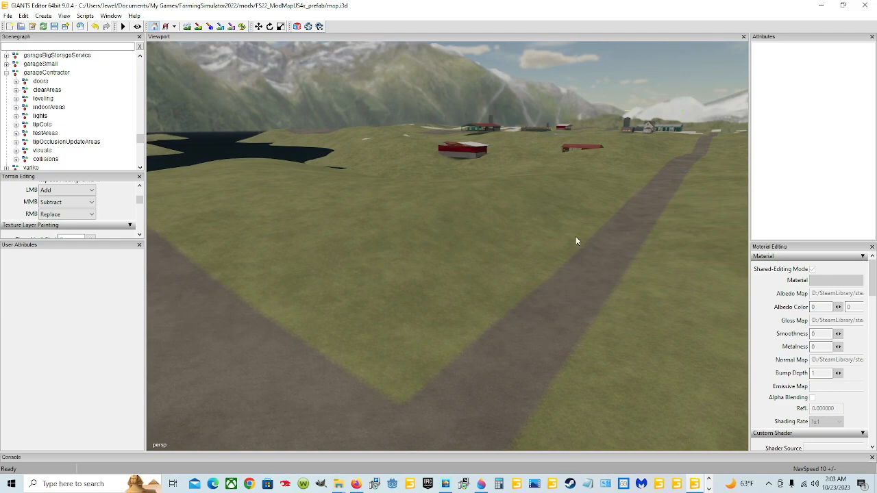
{"action": "left_click_drag", "start_coordinate": [513, 281], "coordinate": [532, 296], "text": "alt"}
{"action": "right_click_drag", "start_coordinate": [532, 296], "coordinate": [638, 131], "text": "alt"}
{"action": "left_click_drag", "start_coordinate": [499, 257], "coordinate": [544, 204], "text": "alt"}
{"action": "right_click_drag", "start_coordinate": [417, 342], "coordinate": [477, 237], "text": "alt"}
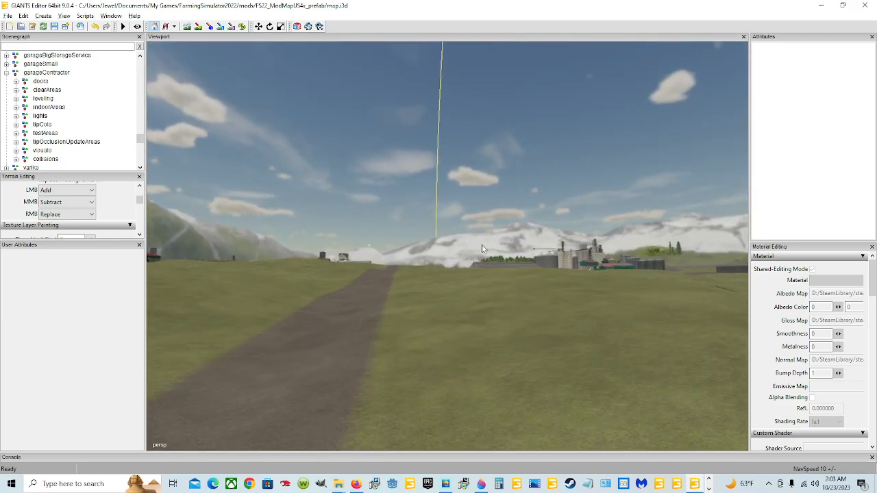
{"action": "left_click_drag", "start_coordinate": [476, 237], "coordinate": [448, 288], "text": "alt"}
{"action": "right_click_drag", "start_coordinate": [448, 287], "coordinate": [609, 221], "text": "alt"}
{"action": "left_click_drag", "start_coordinate": [522, 320], "coordinate": [546, 303], "text": "alt"}
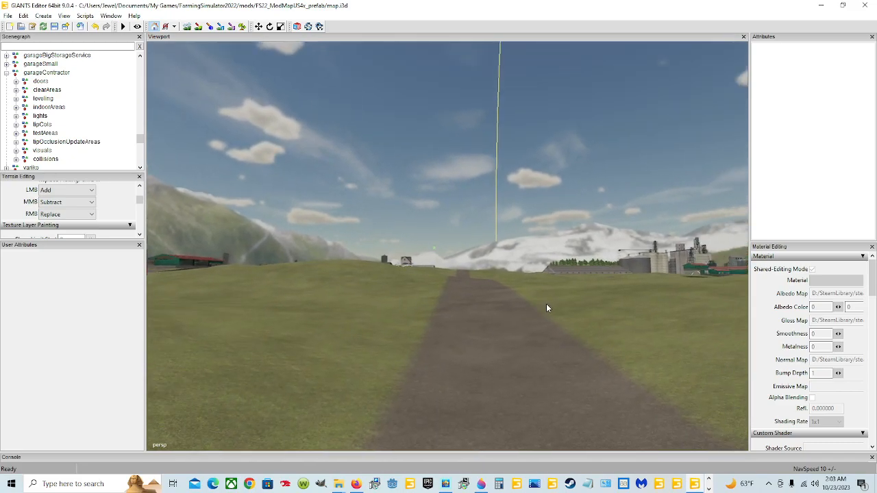
{"action": "right_click_drag", "start_coordinate": [546, 303], "coordinate": [624, 206], "text": "alt"}
{"action": "left_click_drag", "start_coordinate": [616, 266], "coordinate": [612, 137], "text": "alt"}
- Survey the red sheds and the pond beside the farmhouse from above
{"action": "left_click_drag", "start_coordinate": [365, 391], "coordinate": [587, 298], "text": "alt"}
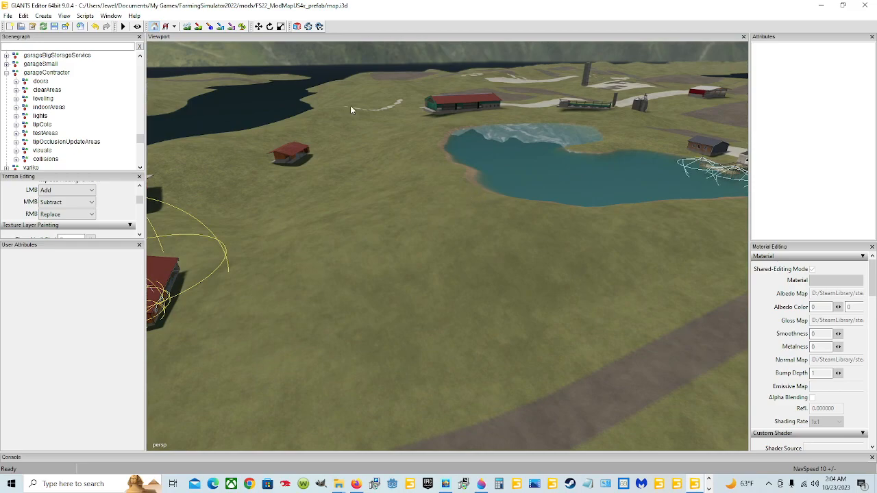
{"action": "left_click_drag", "start_coordinate": [392, 246], "coordinate": [470, 283], "text": "alt"}
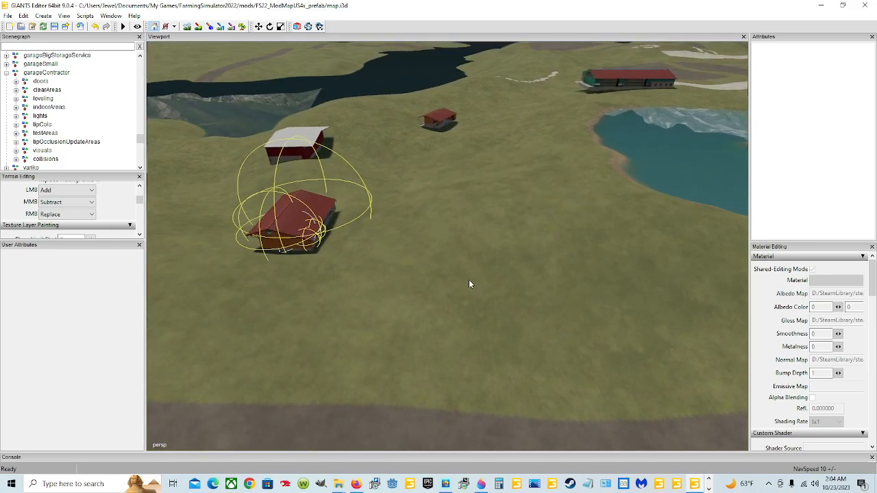
{"action": "left_click_drag", "start_coordinate": [500, 317], "coordinate": [579, 241], "text": "alt"}
{"action": "scroll", "coordinate": [579, 241], "scroll_direction": "up", "scroll_amount": 3}
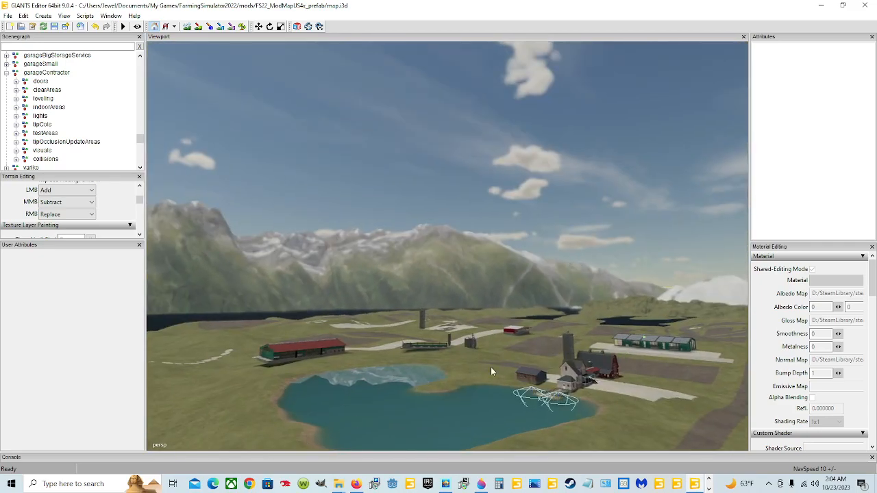
{"action": "scroll", "coordinate": [430, 415], "scroll_direction": "up", "scroll_amount": 8}
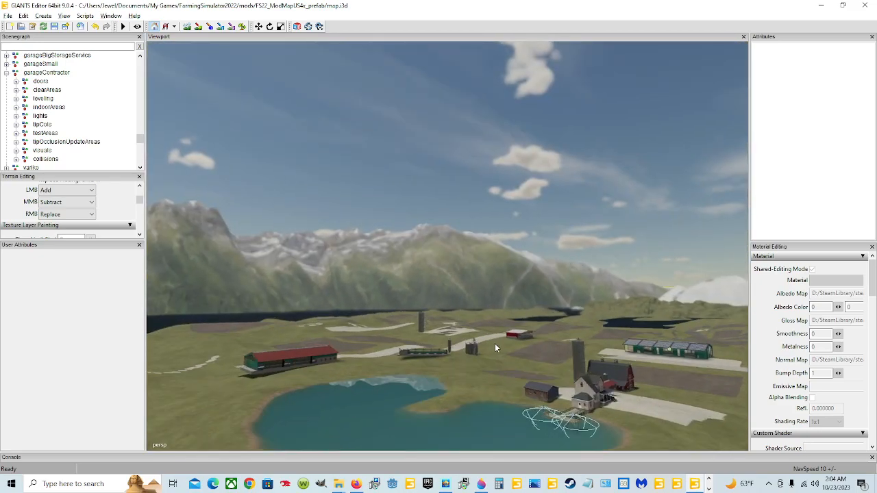
{"action": "scroll", "coordinate": [363, 414], "scroll_direction": "up", "scroll_amount": 5}
- Examine the placement of the fields, grain silos, cow barn and red shed around the gravel road
{"action": "left_click_drag", "start_coordinate": [488, 282], "coordinate": [560, 344], "text": "alt"}
{"action": "scroll", "coordinate": [654, 193], "scroll_direction": "up", "scroll_amount": 3}
{"action": "scroll", "coordinate": [584, 210], "scroll_direction": "up", "scroll_amount": 4}
{"action": "scroll", "coordinate": [583, 211], "scroll_direction": "up", "scroll_amount": 2}
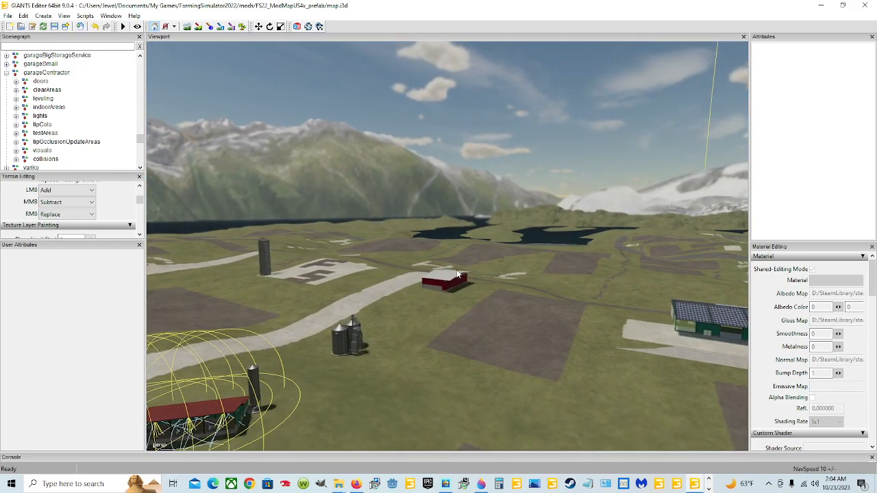
{"action": "left_click_drag", "start_coordinate": [493, 366], "coordinate": [551, 418], "text": "alt"}
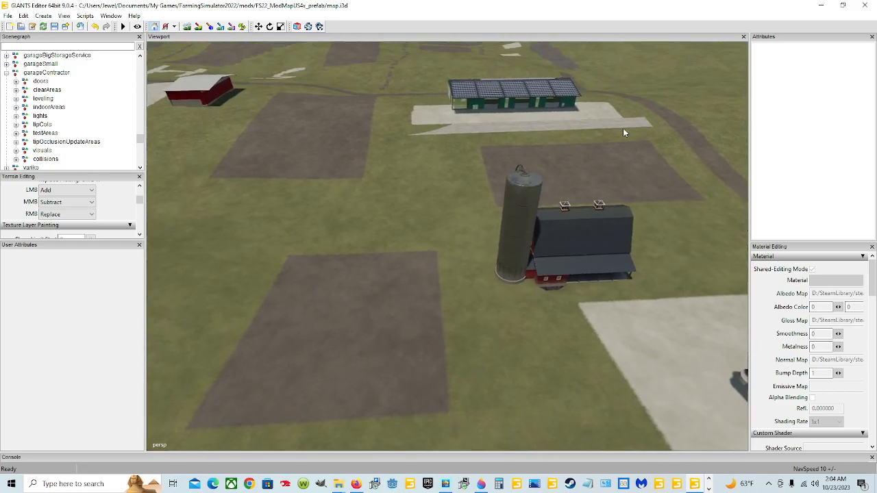
{"action": "left_click_drag", "start_coordinate": [470, 308], "coordinate": [393, 301], "text": "alt"}
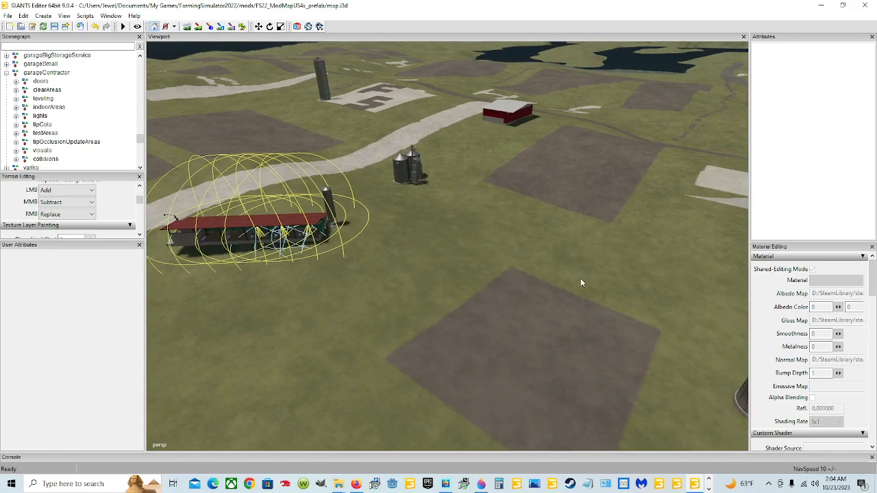
{"action": "left_click_drag", "start_coordinate": [446, 391], "coordinate": [518, 324], "text": "alt"}
{"action": "scroll", "coordinate": [519, 324], "scroll_direction": "up", "scroll_amount": 4}
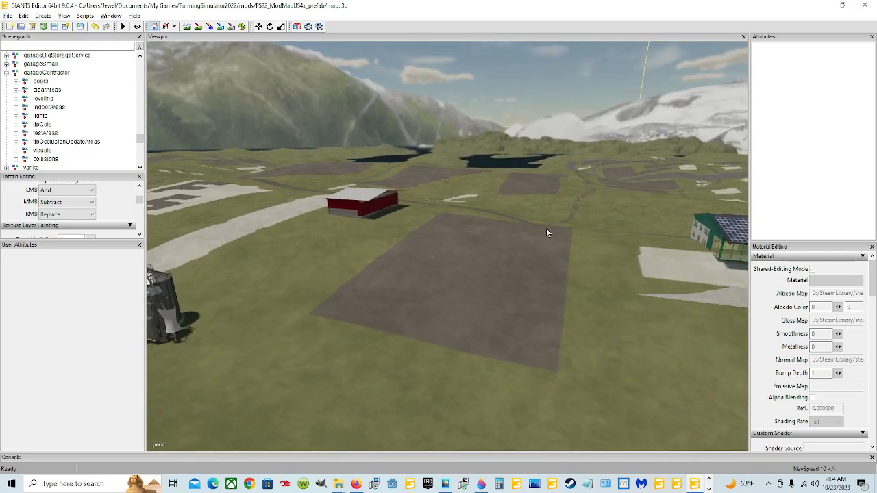
- Check the terrain and dirt road around the green solar-roofed building and the nearby field
{"action": "left_click_drag", "start_coordinate": [334, 368], "coordinate": [471, 293], "text": "alt"}
{"action": "scroll", "coordinate": [441, 242], "scroll_direction": "up", "scroll_amount": 8}
{"action": "left_click_drag", "start_coordinate": [449, 196], "coordinate": [594, 248], "text": "alt"}
{"action": "scroll", "coordinate": [560, 192], "scroll_direction": "up", "scroll_amount": 3}
{"action": "scroll", "coordinate": [560, 192], "scroll_direction": "up", "scroll_amount": 1}
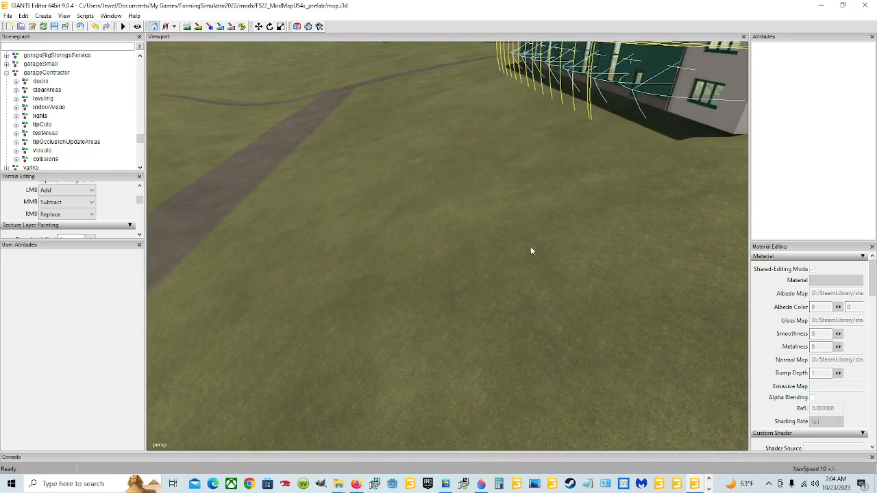
{"action": "left_click_drag", "start_coordinate": [426, 228], "coordinate": [461, 229], "text": "alt"}
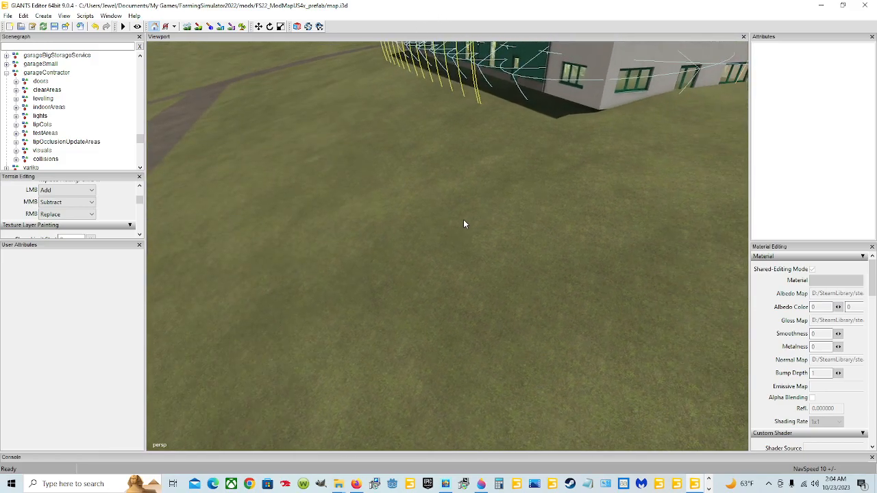
{"action": "scroll", "coordinate": [406, 292], "scroll_direction": "down", "scroll_amount": 6}
{"action": "left_click_drag", "start_coordinate": [387, 241], "coordinate": [626, 258], "text": "alt"}
{"action": "left_click_drag", "start_coordinate": [549, 281], "coordinate": [549, 323], "text": "alt"}
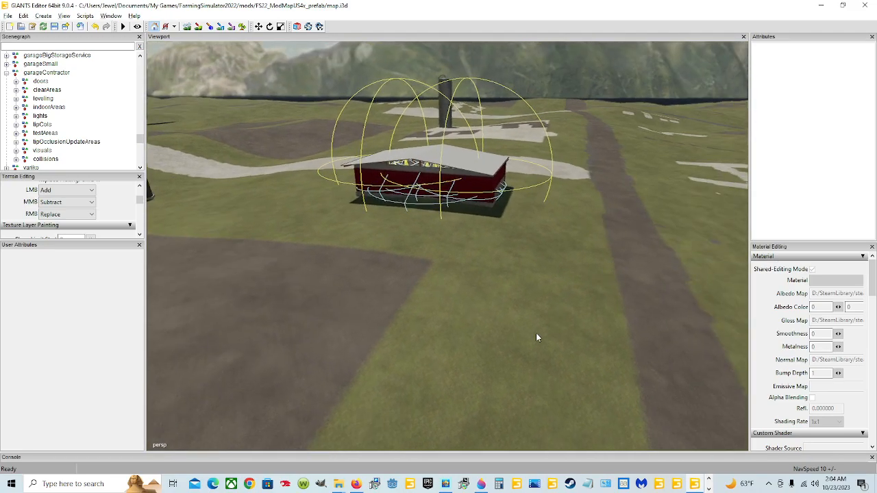
- Inspect the ground beside the white-roofed red shed and the start of the gravel road at ground level
{"action": "scroll", "coordinate": [549, 324], "scroll_direction": "up", "scroll_amount": 4}
{"action": "left_click_drag", "start_coordinate": [504, 280], "coordinate": [463, 319], "text": "alt"}
{"action": "scroll", "coordinate": [416, 301], "scroll_direction": "up", "scroll_amount": 5}
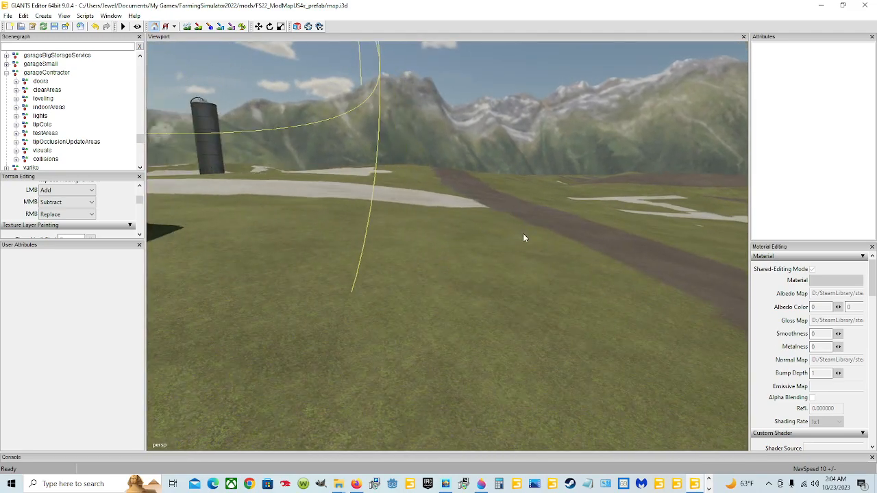
{"action": "left_click_drag", "start_coordinate": [523, 234], "coordinate": [468, 277], "text": "alt"}
{"action": "scroll", "coordinate": [583, 184], "scroll_direction": "up", "scroll_amount": 3}
{"action": "left_click_drag", "start_coordinate": [584, 184], "coordinate": [398, 213], "text": "alt"}
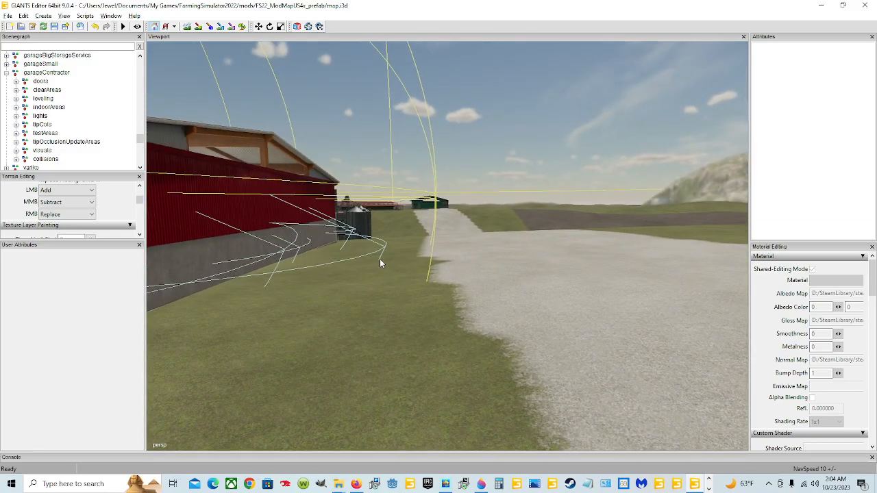
{"action": "scroll", "coordinate": [381, 265], "scroll_direction": "up", "scroll_amount": 3}
{"action": "left_click_drag", "start_coordinate": [475, 223], "coordinate": [397, 275], "text": "alt"}
{"action": "scroll", "coordinate": [404, 264], "scroll_direction": "up", "scroll_amount": 3}
{"action": "left_click_drag", "start_coordinate": [411, 239], "coordinate": [514, 161], "text": "alt"}
{"action": "right_click_drag", "start_coordinate": [447, 224], "coordinate": [474, 142], "text": "alt"}
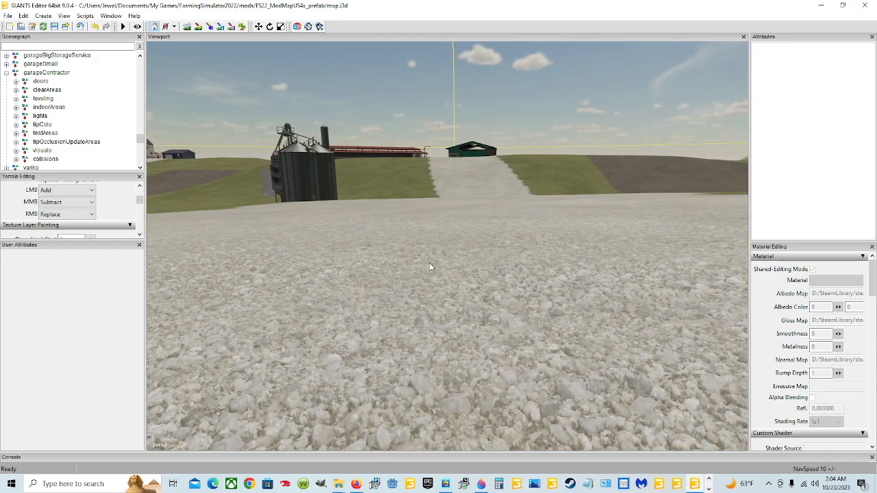
- Follow the gravel road past the grain silos towards the large green barn with the red roof
{"action": "left_click_drag", "start_coordinate": [431, 265], "coordinate": [340, 331], "text": "alt"}
{"action": "right_click_drag", "start_coordinate": [340, 331], "coordinate": [524, 128], "text": "alt"}
{"action": "right_click_drag", "start_coordinate": [409, 331], "coordinate": [634, 230], "text": "alt"}
{"action": "left_click_drag", "start_coordinate": [675, 391], "coordinate": [549, 346], "text": "alt"}
{"action": "right_click_drag", "start_coordinate": [549, 346], "coordinate": [626, 156], "text": "alt"}
{"action": "right_click_drag", "start_coordinate": [582, 328], "coordinate": [668, 175], "text": "alt"}
{"action": "right_click_drag", "start_coordinate": [548, 308], "coordinate": [585, 142], "text": "alt"}
{"action": "left_click_drag", "start_coordinate": [520, 343], "coordinate": [592, 197], "text": "alt"}
{"action": "right_click_drag", "start_coordinate": [592, 196], "coordinate": [508, 385], "text": "alt"}
{"action": "left_click_drag", "start_coordinate": [533, 372], "coordinate": [454, 425], "text": "alt"}
{"action": "right_click_drag", "start_coordinate": [454, 424], "coordinate": [614, 205], "text": "alt"}
{"action": "left_click_drag", "start_coordinate": [562, 356], "coordinate": [357, 291], "text": "alt"}
- Survey the large red-roofed barn, the pond and the three sheds beside the lake inlet from above
{"action": "right_click_drag", "start_coordinate": [356, 292], "coordinate": [395, 411], "text": "alt"}
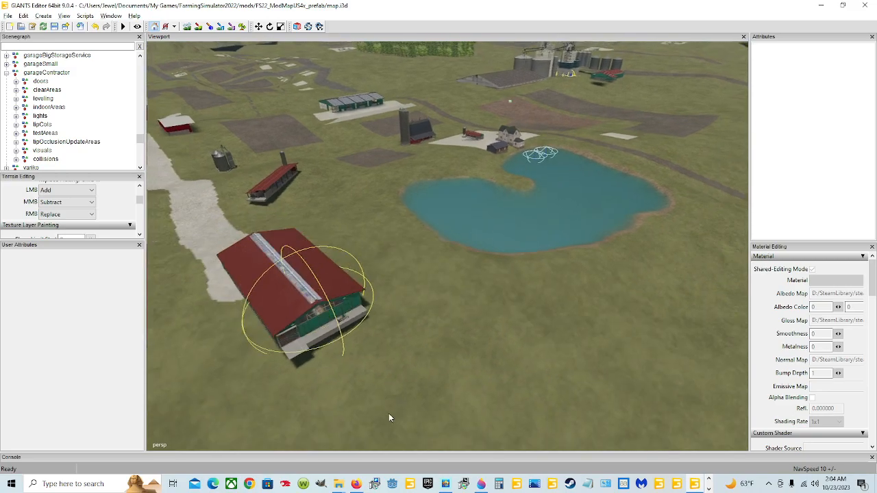
{"action": "right_click_drag", "start_coordinate": [383, 308], "coordinate": [390, 392], "text": "alt"}
{"action": "mouse_move", "coordinate": [411, 329]}
{"action": "right_mouse_down", "text": "alt"}
{"action": "mouse_move", "coordinate": [437, 410]}
{"action": "mouse_move", "coordinate": [414, 404]}
{"action": "right_mouse_up", "text": "alt"}
{"action": "left_click_drag", "start_coordinate": [461, 307], "coordinate": [596, 322], "text": "alt"}
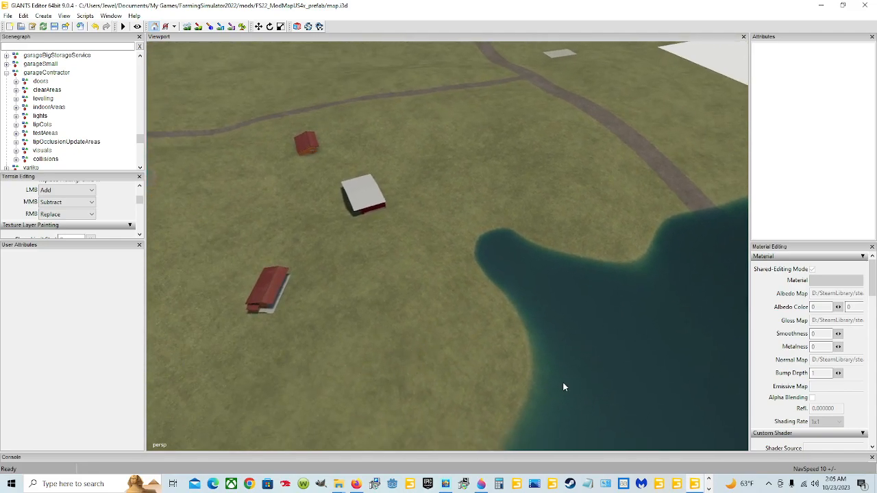
{"action": "left_click_drag", "start_coordinate": [623, 413], "coordinate": [388, 344], "text": "alt"}
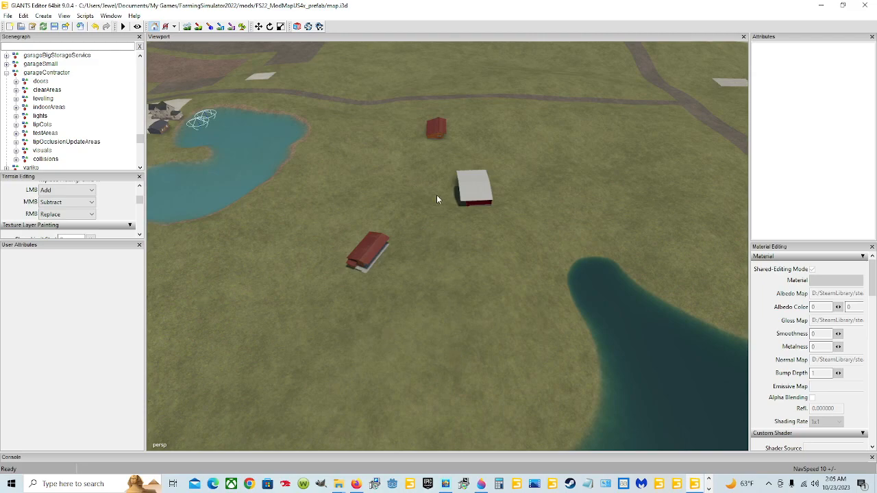
{"action": "left_click_drag", "start_coordinate": [571, 272], "coordinate": [397, 250], "text": "alt"}
- Examine the painted gravel patches, fields and river shoreline beyond the large red-roofed barn
{"action": "left_click_drag", "start_coordinate": [356, 131], "coordinate": [443, 199], "text": "alt"}
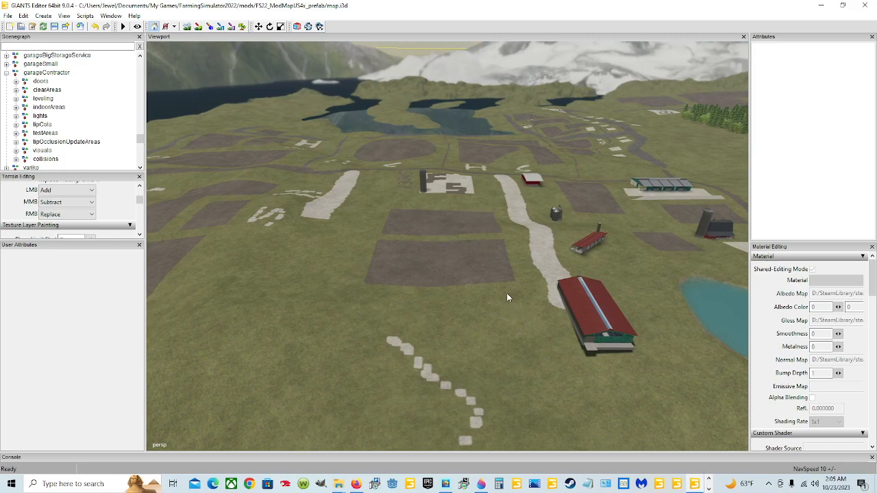
{"action": "left_click_drag", "start_coordinate": [508, 303], "coordinate": [427, 299], "text": "alt"}
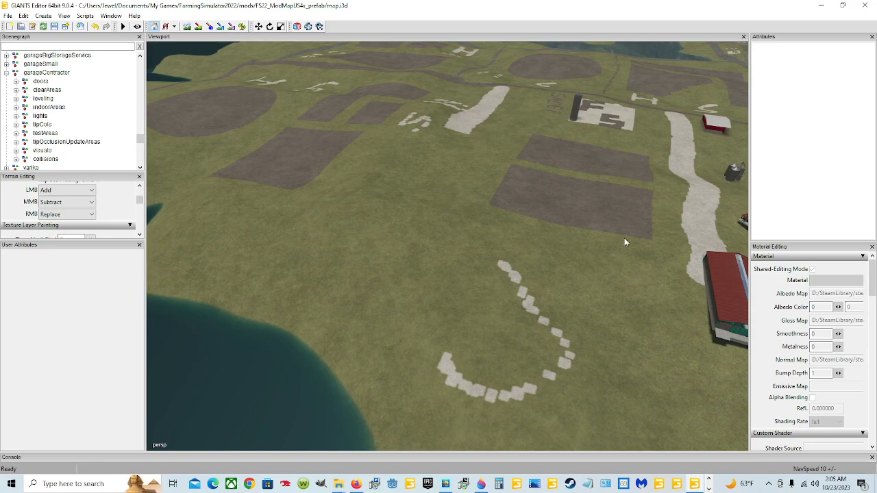
{"action": "left_click_drag", "start_coordinate": [464, 272], "coordinate": [403, 204], "text": "alt"}
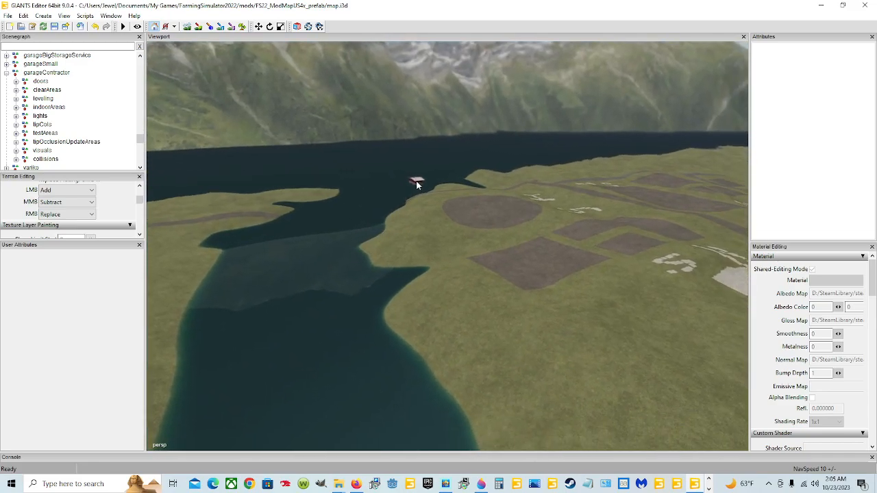
{"action": "left_click_drag", "start_coordinate": [558, 224], "coordinate": [641, 219], "text": "alt"}
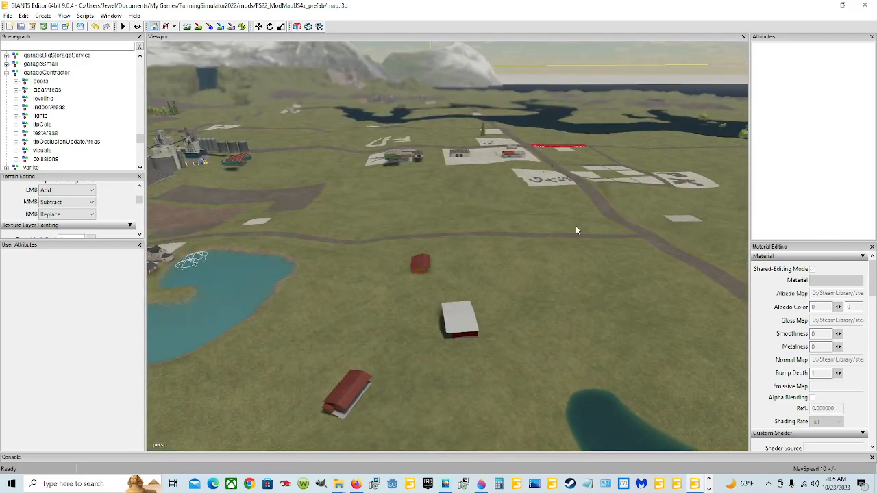
- Inspect the open grassland between the three sheds, the lake inlet and the dirt road junction
{"action": "left_click_drag", "start_coordinate": [525, 236], "coordinate": [464, 172], "text": "alt"}
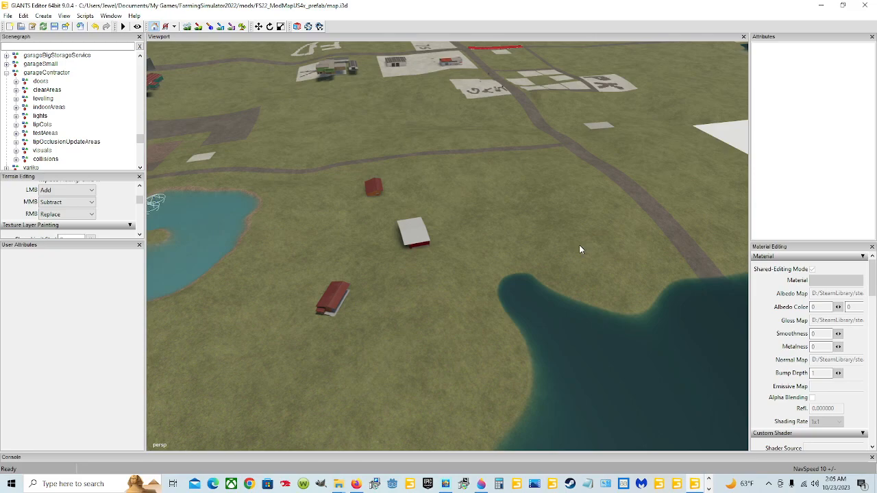
{"action": "left_click_drag", "start_coordinate": [578, 245], "coordinate": [538, 269], "text": "alt"}
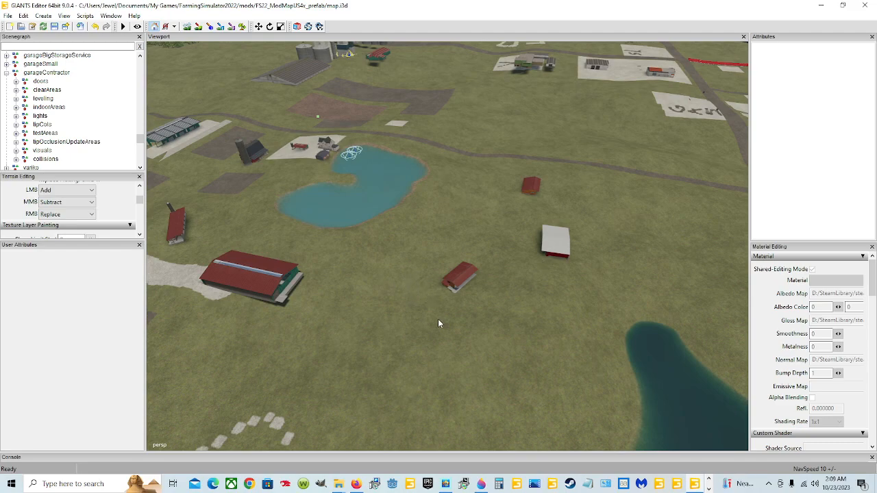
{"action": "left_click_drag", "start_coordinate": [413, 321], "coordinate": [492, 323], "text": "alt"}
{"action": "right_click_drag", "start_coordinate": [492, 323], "coordinate": [614, 102], "text": "alt"}
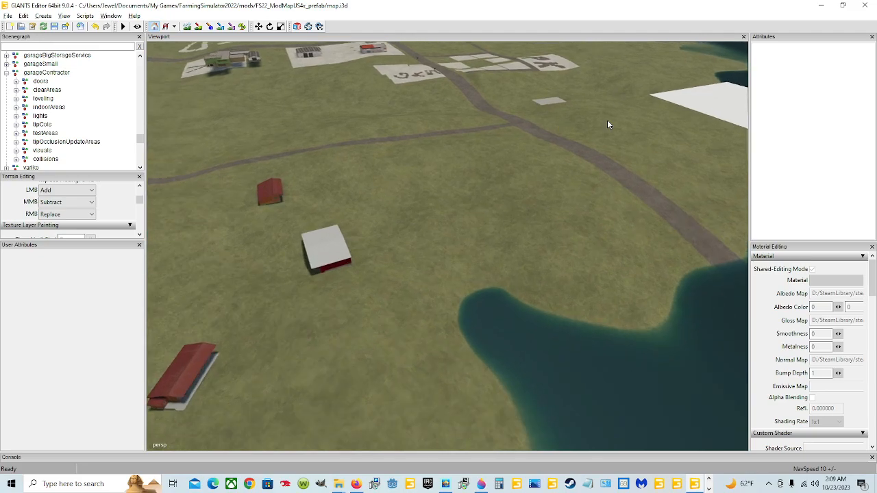
{"action": "right_click_drag", "start_coordinate": [455, 312], "coordinate": [603, 226], "text": "alt"}
{"action": "right_click_drag", "start_coordinate": [442, 343], "coordinate": [637, 227], "text": "alt"}
{"action": "right_click_drag", "start_coordinate": [427, 283], "coordinate": [690, 234], "text": "alt"}
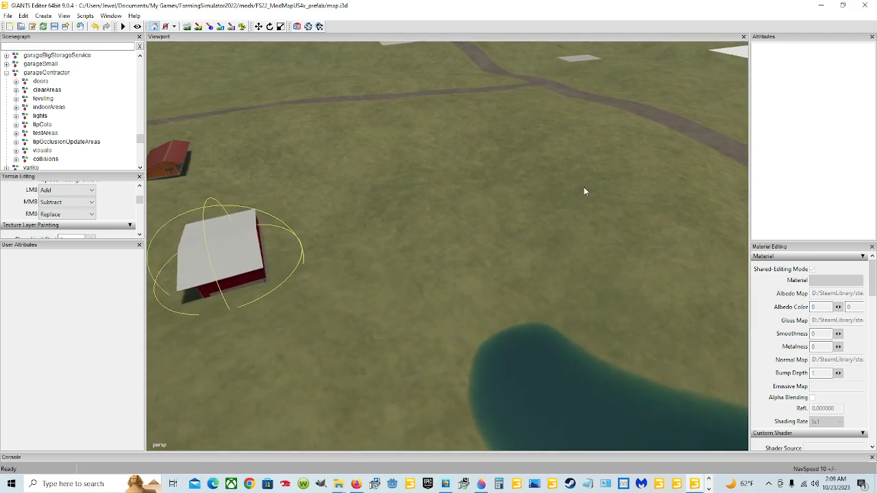
- Examine the slope of the grassland near the lake inlet at ground level, looking both towards the town and back at the sheds
{"action": "left_click_drag", "start_coordinate": [581, 187], "coordinate": [637, 188], "text": "alt"}
{"action": "right_click_drag", "start_coordinate": [638, 188], "coordinate": [695, 58], "text": "alt"}
{"action": "left_click_drag", "start_coordinate": [449, 263], "coordinate": [507, 199], "text": "alt"}
{"action": "right_click_drag", "start_coordinate": [507, 199], "coordinate": [558, 134], "text": "alt"}
{"action": "left_click_drag", "start_coordinate": [486, 172], "coordinate": [467, 213], "text": "alt"}
{"action": "right_click_drag", "start_coordinate": [467, 214], "coordinate": [541, 99], "text": "alt"}
{"action": "left_click_drag", "start_coordinate": [541, 100], "coordinate": [531, 156], "text": "alt"}
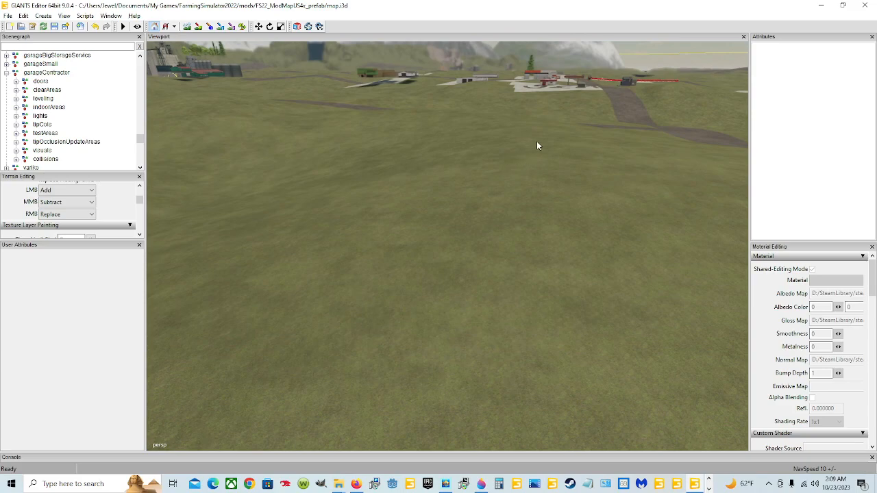
{"action": "left_click_drag", "start_coordinate": [495, 322], "coordinate": [368, 296], "text": "alt"}
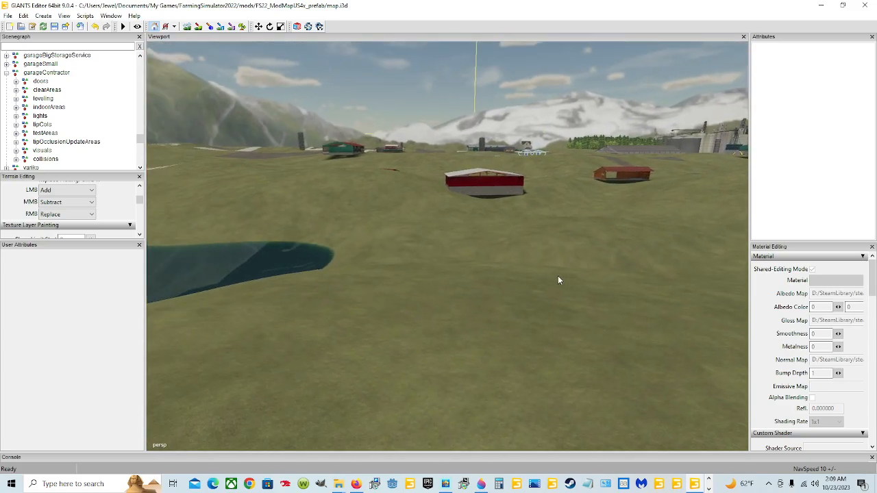
- Check the rolling terrain between the lake inlet and the large green barn at ground level
{"action": "left_click_drag", "start_coordinate": [559, 276], "coordinate": [496, 275], "text": "alt"}
{"action": "scroll", "coordinate": [579, 150], "scroll_direction": "up", "scroll_amount": 5}
{"action": "left_click_drag", "start_coordinate": [511, 221], "coordinate": [569, 240], "text": "alt"}
{"action": "scroll", "coordinate": [451, 294], "scroll_direction": "down", "scroll_amount": 5}
{"action": "left_click_drag", "start_coordinate": [505, 274], "coordinate": [507, 204], "text": "alt"}
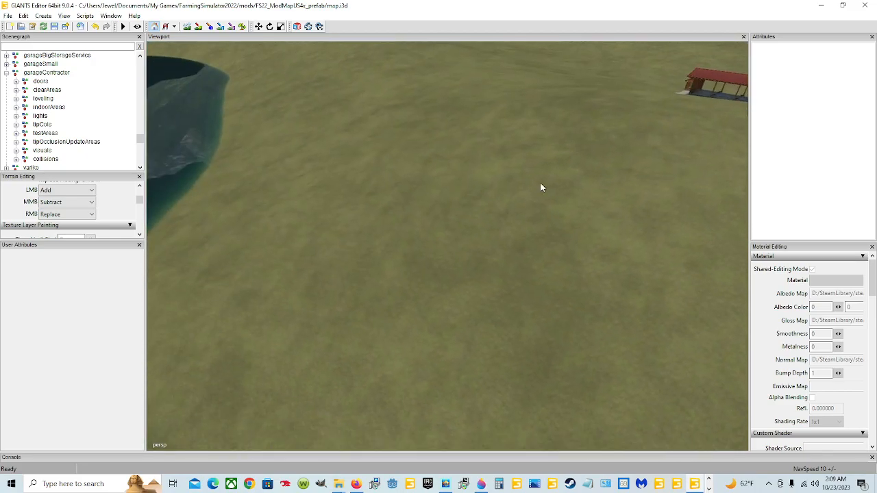
{"action": "left_click_drag", "start_coordinate": [620, 239], "coordinate": [631, 151], "text": "alt"}
{"action": "right_click_drag", "start_coordinate": [631, 150], "coordinate": [678, 24], "text": "alt"}
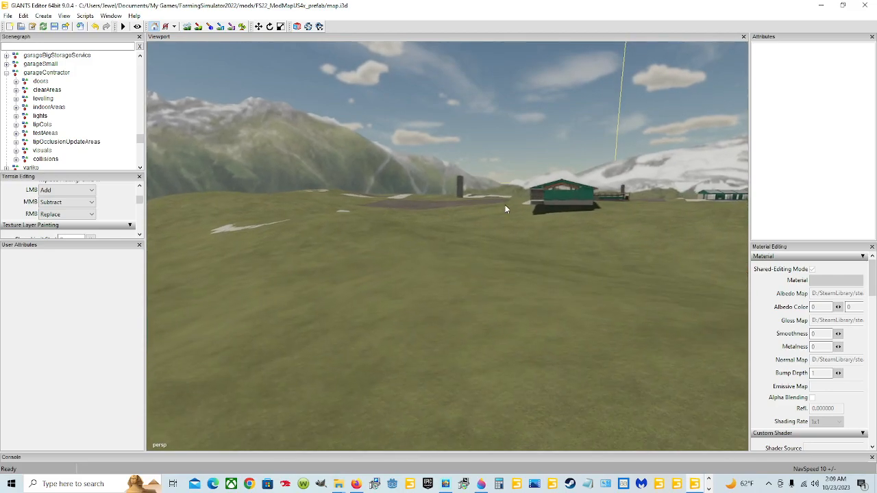
{"action": "right_click_drag", "start_coordinate": [458, 330], "coordinate": [459, 307], "text": "alt"}
{"action": "left_click_drag", "start_coordinate": [460, 307], "coordinate": [455, 297], "text": "alt"}
- View the whole farm area from above, including the barns, pond, gravel road and painted patches
{"action": "right_click_drag", "start_coordinate": [392, 339], "coordinate": [645, 4], "text": "alt"}
{"action": "left_click_drag", "start_coordinate": [639, 103], "coordinate": [631, 199], "text": "alt"}
{"action": "right_click_drag", "start_coordinate": [630, 199], "coordinate": [521, 262], "text": "alt"}
{"action": "left_click_drag", "start_coordinate": [363, 254], "coordinate": [318, 322], "text": "alt"}
{"action": "right_click_drag", "start_coordinate": [318, 322], "coordinate": [410, 314], "text": "alt"}
{"action": "left_click_drag", "start_coordinate": [411, 295], "coordinate": [418, 315], "text": "alt"}
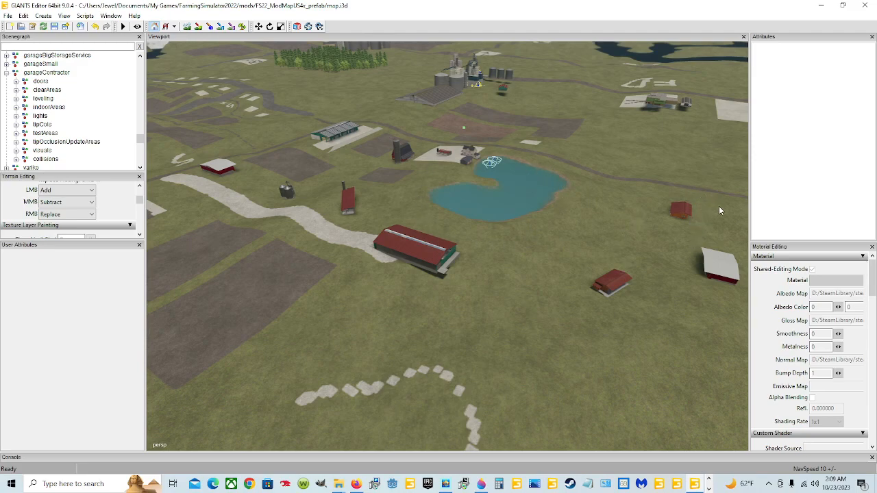
- Survey from above the grassland between the large red-roofed barn, the three sheds, the pond and the lake inlet
{"action": "left_click_drag", "start_coordinate": [313, 283], "coordinate": [425, 310], "text": "alt"}
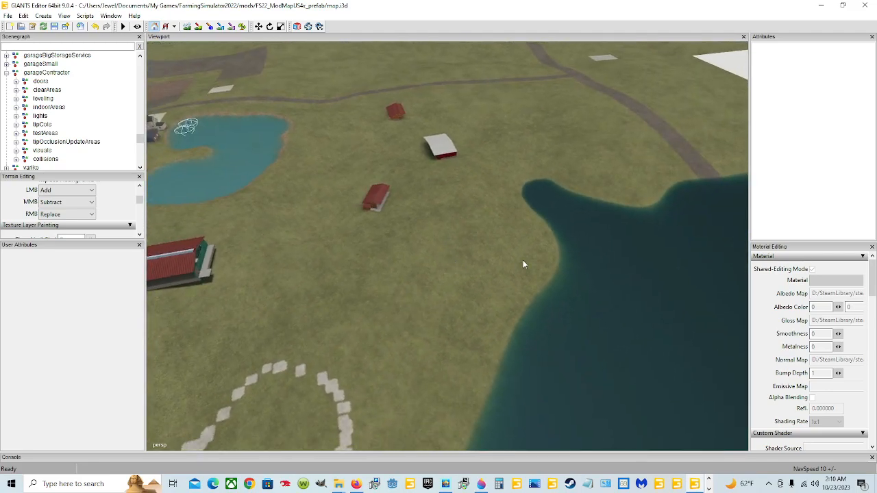
{"action": "left_click_drag", "start_coordinate": [523, 274], "coordinate": [218, 223], "text": "alt"}
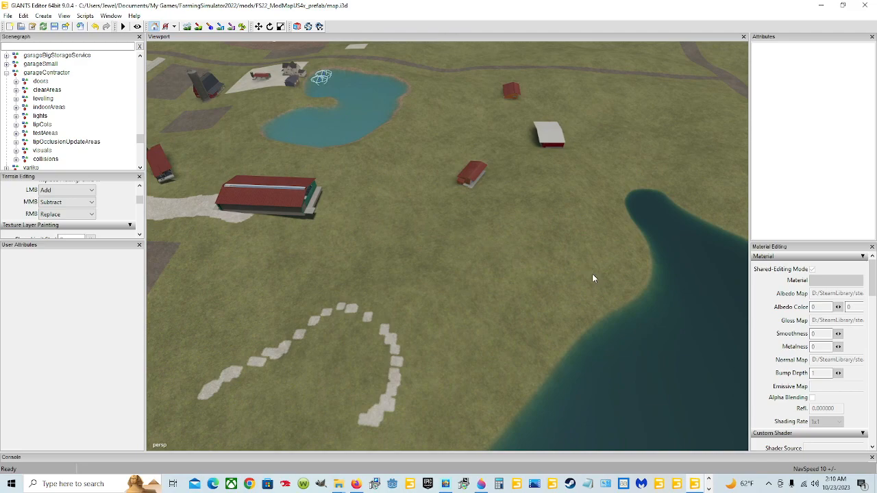
{"action": "left_click_drag", "start_coordinate": [636, 246], "coordinate": [521, 228], "text": "alt"}
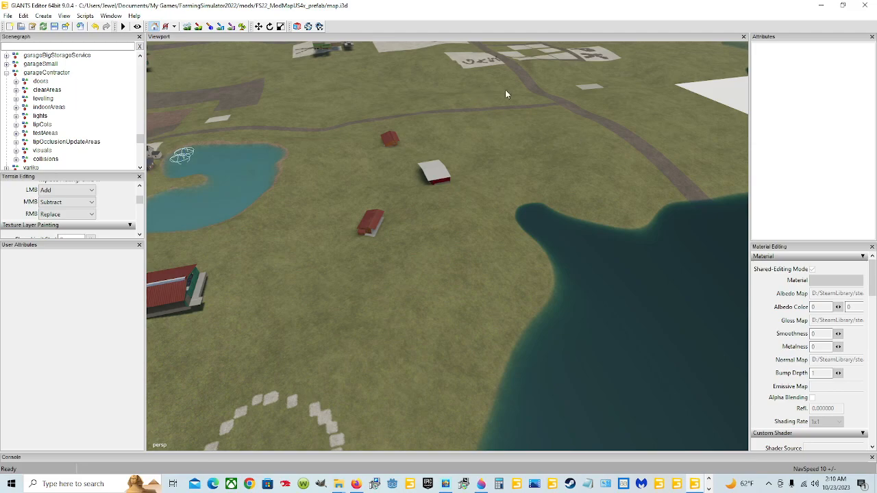
{"action": "left_click_drag", "start_coordinate": [629, 249], "coordinate": [694, 252], "text": "alt"}
{"action": "left_click_drag", "start_coordinate": [683, 210], "coordinate": [607, 235], "text": "alt"}
{"action": "left_click_drag", "start_coordinate": [439, 236], "coordinate": [289, 331], "text": "alt"}
{"action": "right_click_drag", "start_coordinate": [585, 47], "coordinate": [399, 269], "text": "alt"}
{"action": "left_click_drag", "start_coordinate": [399, 270], "coordinate": [451, 206], "text": "alt"}
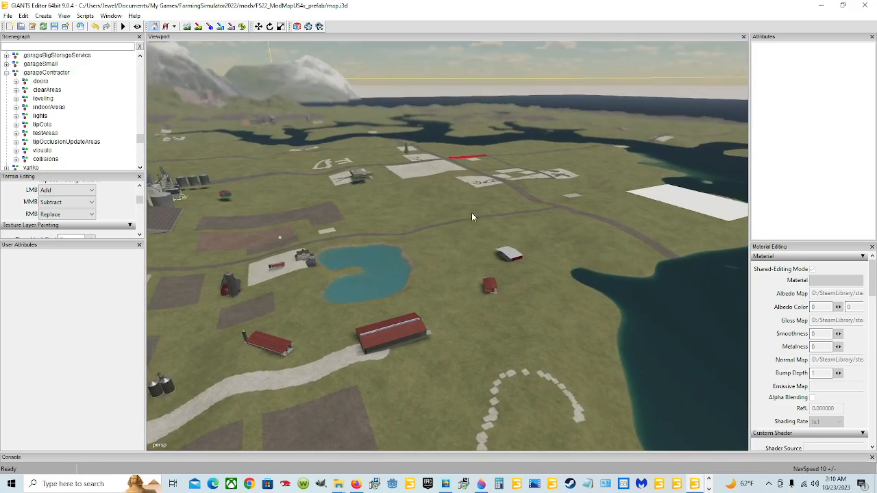
- View the painted letters, the SHEEP marking, the dirt fields and the gravel road leading to the large barn
{"action": "right_click_drag", "start_coordinate": [462, 270], "coordinate": [321, 371], "text": "alt"}
{"action": "left_click_drag", "start_coordinate": [476, 286], "coordinate": [397, 335], "text": "alt"}
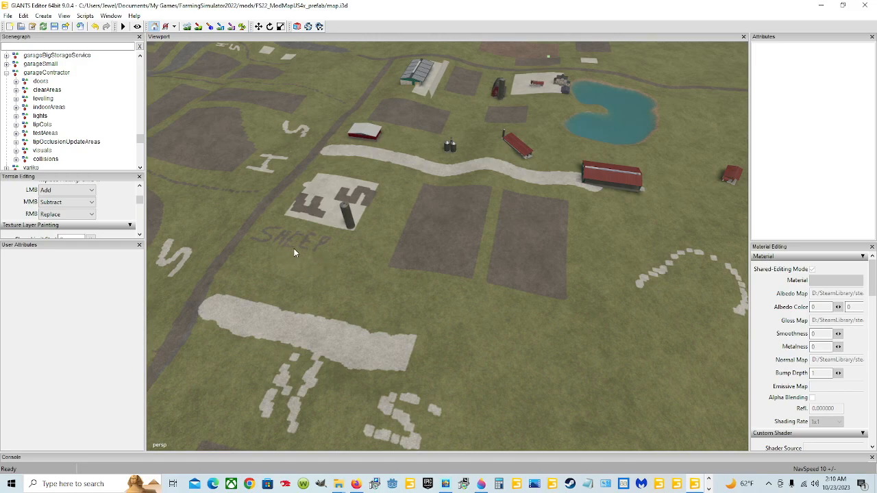
{"action": "left_click_drag", "start_coordinate": [348, 186], "coordinate": [344, 165], "text": "alt"}
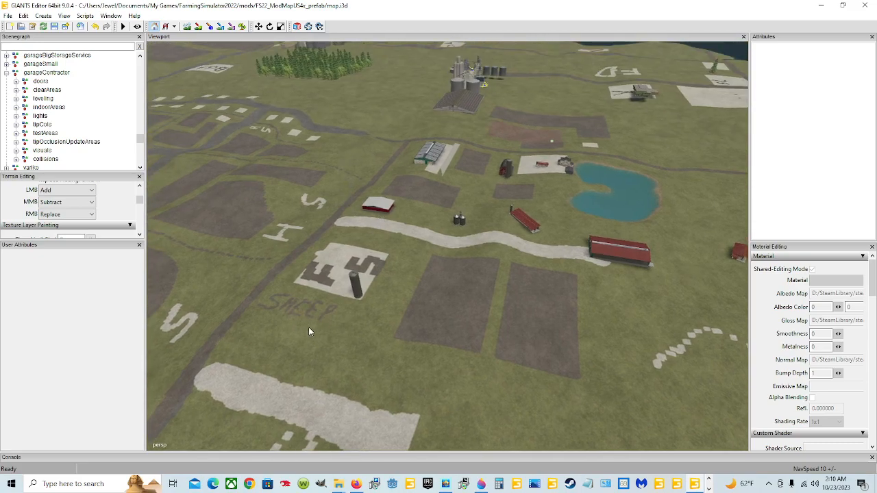
{"action": "left_click_drag", "start_coordinate": [330, 331], "coordinate": [427, 297], "text": "alt"}
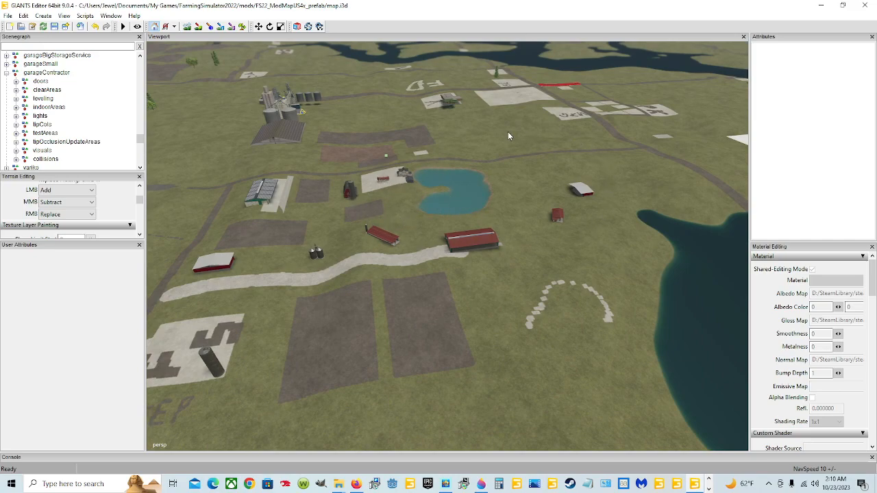
{"action": "right_click_drag", "start_coordinate": [393, 329], "coordinate": [575, 162], "text": "alt"}
{"action": "right_click_drag", "start_coordinate": [423, 214], "coordinate": [550, 91], "text": "alt"}
{"action": "scroll", "coordinate": [544, 74], "scroll_direction": "up", "scroll_amount": 6}
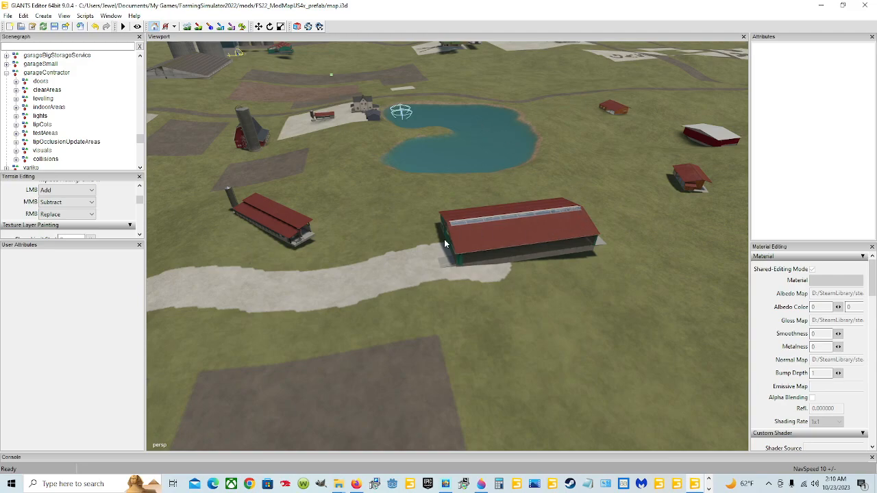
- Examine the ground around the large red-roofed barn and the neighbouring open shed, looking towards the pond and farmhouse
{"action": "scroll", "coordinate": [576, 141], "scroll_direction": "up", "scroll_amount": 6}
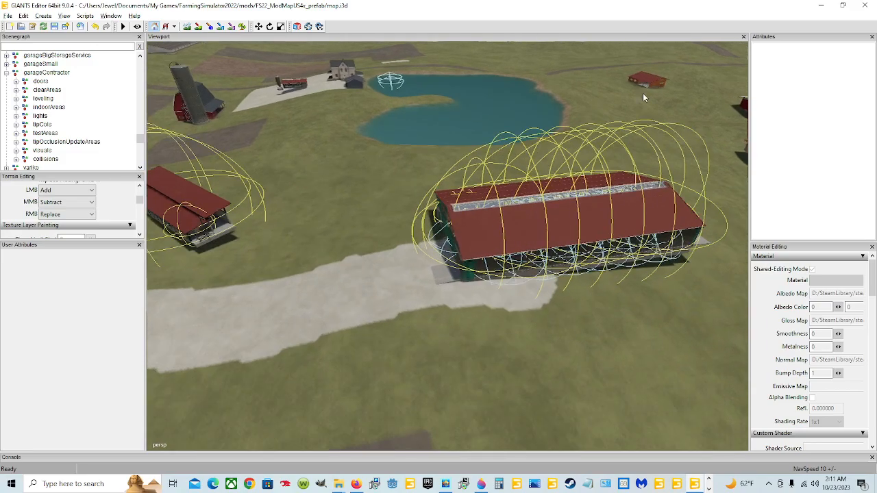
{"action": "left_click_drag", "start_coordinate": [588, 202], "coordinate": [518, 217], "text": "alt"}
{"action": "scroll", "coordinate": [517, 217], "scroll_direction": "up", "scroll_amount": 5}
{"action": "left_click_drag", "start_coordinate": [642, 126], "coordinate": [469, 253], "text": "alt"}
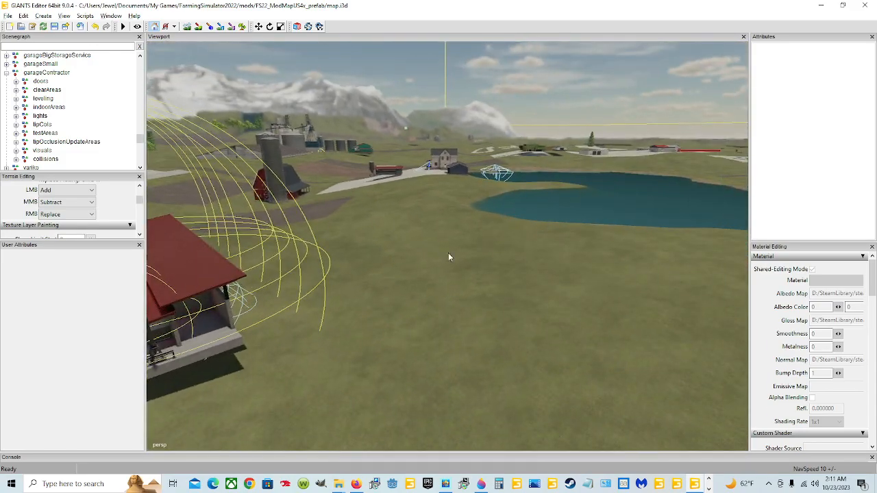
{"action": "scroll", "coordinate": [470, 252], "scroll_direction": "up", "scroll_amount": 5}
{"action": "left_click_drag", "start_coordinate": [654, 102], "coordinate": [446, 125], "text": "alt"}
{"action": "scroll", "coordinate": [472, 102], "scroll_direction": "up", "scroll_amount": 4}
{"action": "left_click_drag", "start_coordinate": [496, 61], "coordinate": [442, 133], "text": "alt"}
{"action": "scroll", "coordinate": [479, 110], "scroll_direction": "up", "scroll_amount": 5}
- Inspect how the long side of the large green barn with the red roof sits on the sloping ground
{"action": "scroll", "coordinate": [501, 140], "scroll_direction": "down", "scroll_amount": 5}
{"action": "mouse_move", "coordinate": [501, 140]}
{"action": "left_mouse_down", "text": "alt"}
{"action": "mouse_move", "coordinate": [441, 193]}
{"action": "mouse_move", "coordinate": [500, 145]}
{"action": "left_mouse_up", "text": "alt"}
{"action": "scroll", "coordinate": [499, 146], "scroll_direction": "down", "scroll_amount": 4}
{"action": "left_click_drag", "start_coordinate": [433, 274], "coordinate": [354, 263], "text": "alt"}
{"action": "left_click_drag", "start_coordinate": [392, 321], "coordinate": [473, 284], "text": "alt"}
{"action": "scroll", "coordinate": [473, 284], "scroll_direction": "up", "scroll_amount": 5}
{"action": "scroll", "coordinate": [510, 206], "scroll_direction": "up", "scroll_amount": 1}
{"action": "scroll", "coordinate": [450, 279], "scroll_direction": "up", "scroll_amount": 4}
{"action": "left_click_drag", "start_coordinate": [541, 264], "coordinate": [591, 266], "text": "alt"}
{"action": "scroll", "coordinate": [591, 267], "scroll_direction": "up", "scroll_amount": 3}
{"action": "scroll", "coordinate": [591, 266], "scroll_direction": "down", "scroll_amount": 5}
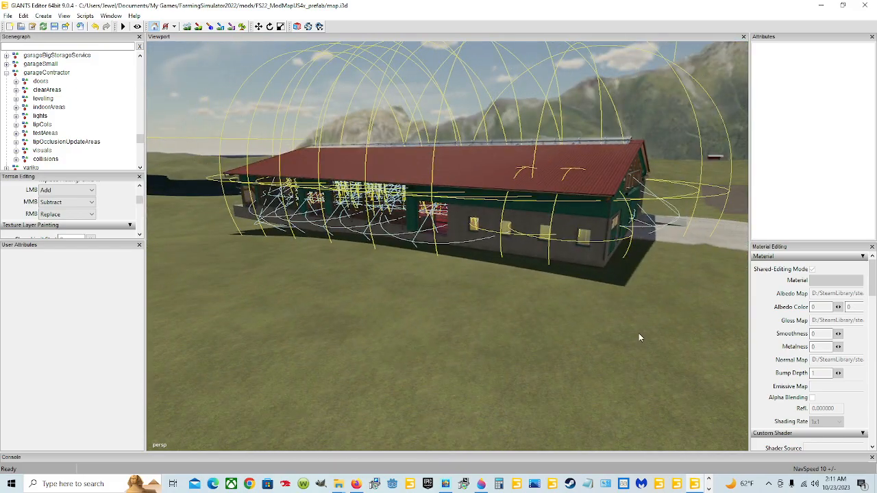
- View the rolling grassland between the large green barn and the small wooden sheds at ground level
{"action": "left_click_drag", "start_coordinate": [579, 335], "coordinate": [613, 169], "text": "alt"}
{"action": "middle_click_drag", "start_coordinate": [613, 168], "coordinate": [512, 239], "text": "alt"}
{"action": "left_click_drag", "start_coordinate": [496, 247], "coordinate": [439, 271], "text": "alt"}
{"action": "right_click_drag", "start_coordinate": [460, 289], "coordinate": [522, 161], "text": "alt"}
{"action": "right_click_drag", "start_coordinate": [463, 267], "coordinate": [533, 141], "text": "alt"}
{"action": "mouse_move", "coordinate": [536, 265]}
{"action": "left_mouse_down", "text": "alt"}
{"action": "mouse_move", "coordinate": [511, 245]}
{"action": "mouse_move", "coordinate": [498, 248]}
{"action": "left_mouse_up", "text": "alt"}
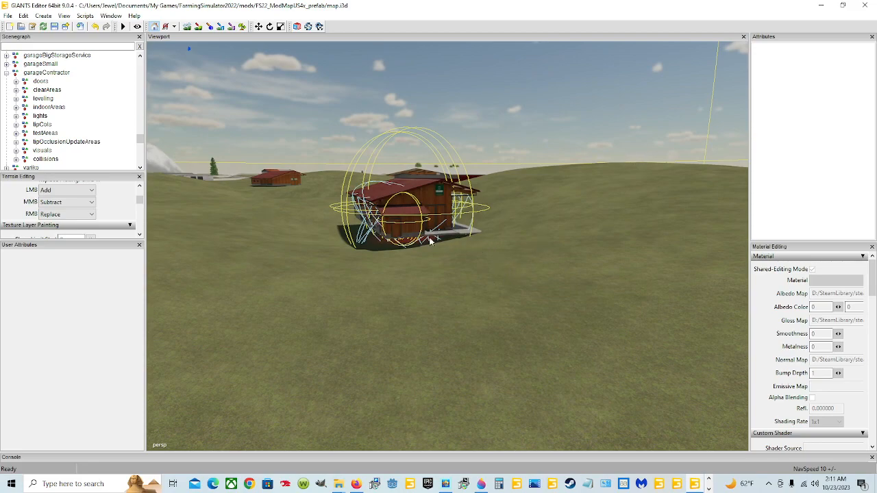
- Inspect the gap between the wooden shed's concrete floor and the sloping terrain beneath it
{"action": "left_click_drag", "start_coordinate": [437, 265], "coordinate": [444, 335], "text": "alt"}
{"action": "right_click_drag", "start_coordinate": [444, 331], "coordinate": [494, 249], "text": "alt"}
{"action": "left_click_drag", "start_coordinate": [493, 250], "coordinate": [533, 294], "text": "alt"}
{"action": "right_click_drag", "start_coordinate": [533, 294], "coordinate": [541, 239], "text": "alt"}
{"action": "left_click_drag", "start_coordinate": [540, 239], "coordinate": [382, 234], "text": "alt"}
{"action": "mouse_move", "coordinate": [383, 234]}
{"action": "right_mouse_down", "text": "alt"}
{"action": "mouse_move", "coordinate": [378, 218]}
{"action": "mouse_move", "coordinate": [381, 230]}
{"action": "right_mouse_up", "text": "alt"}
{"action": "left_click_drag", "start_coordinate": [381, 230], "coordinate": [376, 208], "text": "alt"}
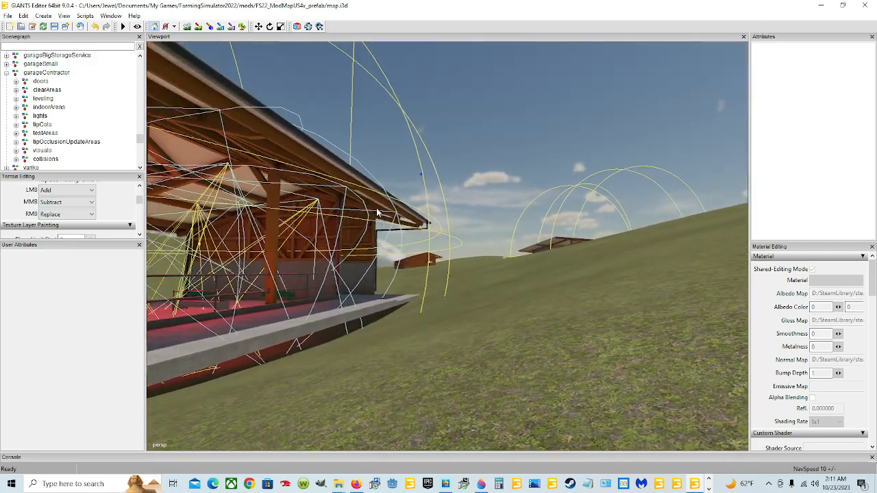
{"action": "right_click_drag", "start_coordinate": [377, 207], "coordinate": [459, 174], "text": "alt"}
{"action": "right_click_drag", "start_coordinate": [424, 245], "coordinate": [503, 139], "text": "alt"}
{"action": "right_click_drag", "start_coordinate": [415, 213], "coordinate": [448, 92], "text": "alt"}
{"action": "left_click_drag", "start_coordinate": [448, 92], "coordinate": [111, 214], "text": "alt"}
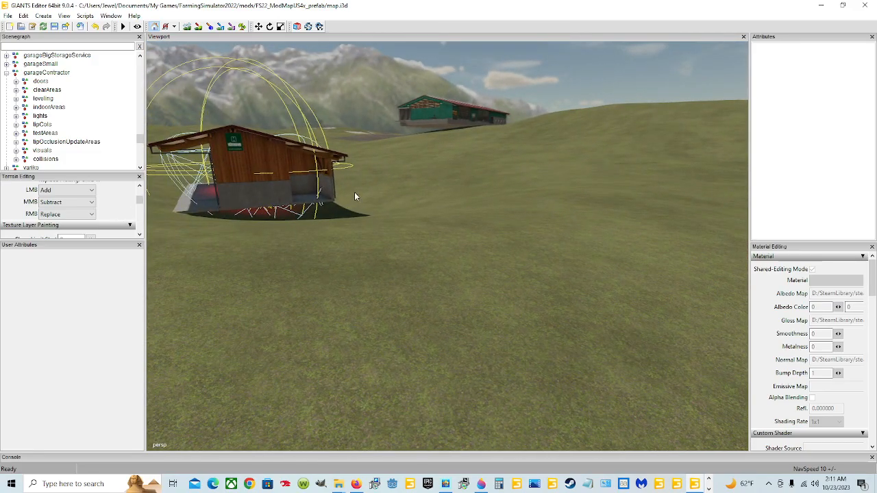
- Check the wooden shed's end walls and foundation corner against the ground
{"action": "left_click_drag", "start_coordinate": [363, 215], "coordinate": [351, 197], "text": "alt"}
{"action": "right_click_drag", "start_coordinate": [352, 197], "coordinate": [456, 123], "text": "alt"}
{"action": "right_click_drag", "start_coordinate": [422, 222], "coordinate": [392, 273], "text": "alt"}
{"action": "left_click_drag", "start_coordinate": [392, 273], "coordinate": [346, 198], "text": "alt"}
{"action": "right_click_drag", "start_coordinate": [346, 199], "coordinate": [457, 204], "text": "alt"}
{"action": "left_click_drag", "start_coordinate": [454, 210], "coordinate": [359, 309], "text": "alt"}
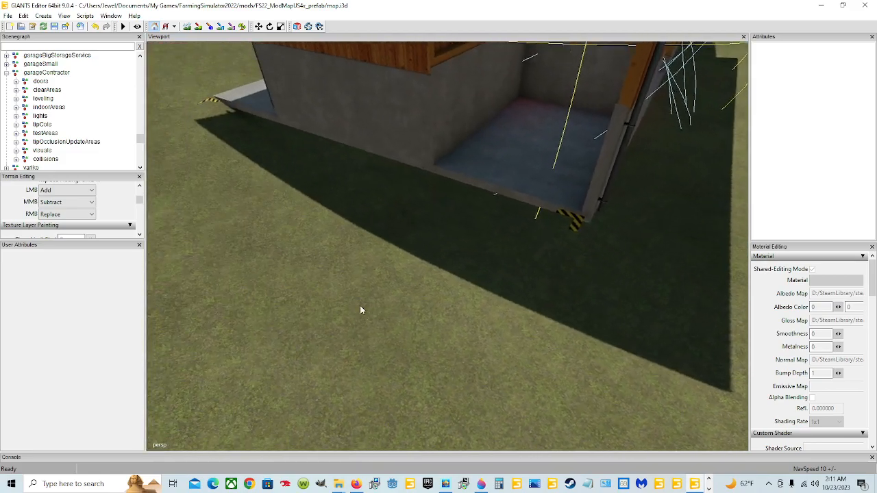
{"action": "right_click_drag", "start_coordinate": [504, 247], "coordinate": [482, 273], "text": "alt"}
{"action": "left_click_drag", "start_coordinate": [481, 273], "coordinate": [355, 247], "text": "alt"}
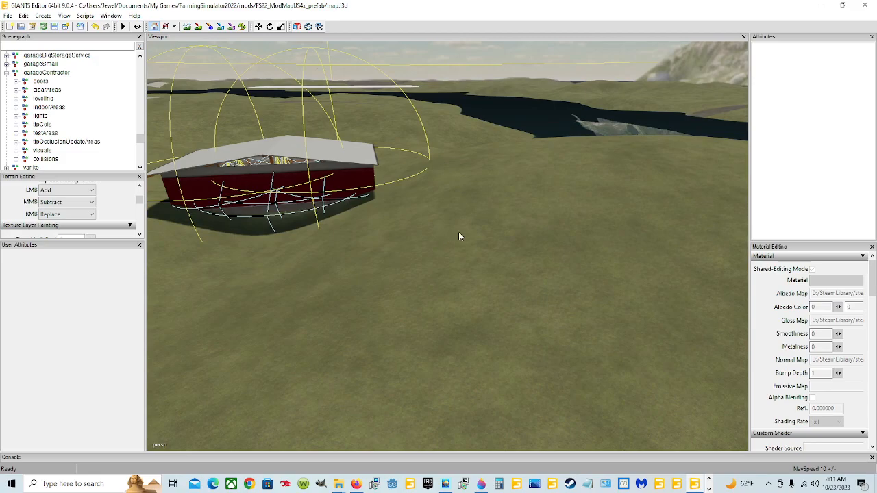
- Examine how the red shed with the white roof and the neighbouring wooden shed sit on the uneven ground
{"action": "left_click_drag", "start_coordinate": [499, 274], "coordinate": [485, 290], "text": "alt"}
{"action": "right_click_drag", "start_coordinate": [485, 291], "coordinate": [563, 142], "text": "alt"}
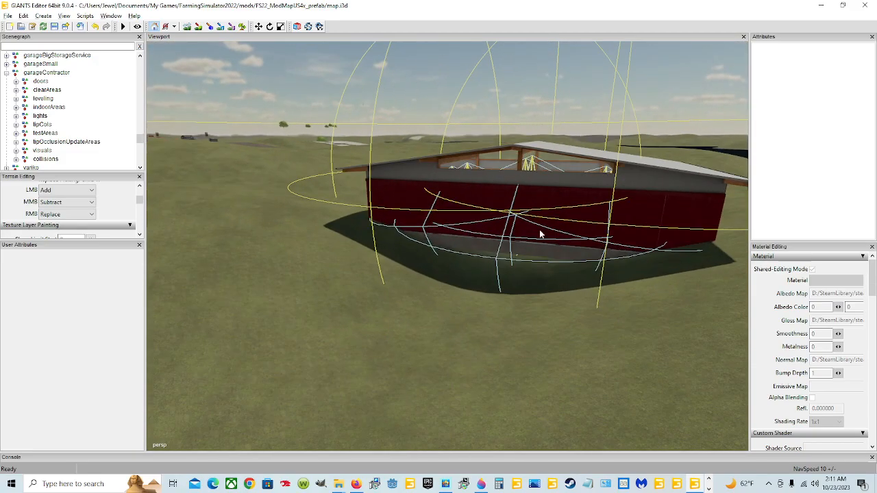
{"action": "left_click_drag", "start_coordinate": [575, 279], "coordinate": [490, 321], "text": "alt"}
{"action": "right_click_drag", "start_coordinate": [489, 322], "coordinate": [605, 297], "text": "alt"}
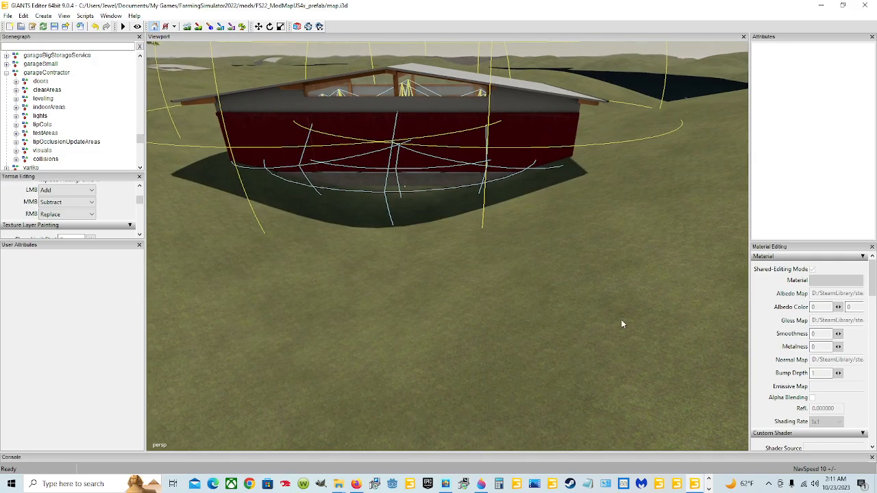
{"action": "left_click_drag", "start_coordinate": [496, 225], "coordinate": [326, 210], "text": "alt"}
{"action": "right_click_drag", "start_coordinate": [436, 240], "coordinate": [472, 241], "text": "alt"}
{"action": "left_click_drag", "start_coordinate": [473, 241], "coordinate": [422, 278], "text": "alt"}
{"action": "right_click_drag", "start_coordinate": [423, 278], "coordinate": [465, 307], "text": "alt"}
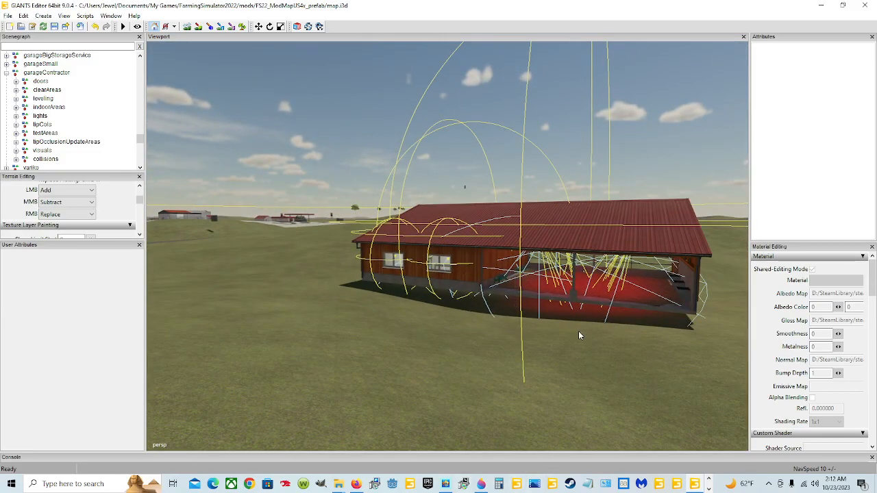
- Inspect the hilly grassland and the pond's shoreline between the sheds and the dirt road
{"action": "left_click_drag", "start_coordinate": [582, 242], "coordinate": [208, 381], "text": "alt"}
{"action": "right_click_drag", "start_coordinate": [208, 382], "coordinate": [581, 199], "text": "alt"}
{"action": "left_click_drag", "start_coordinate": [581, 198], "coordinate": [458, 134], "text": "alt"}
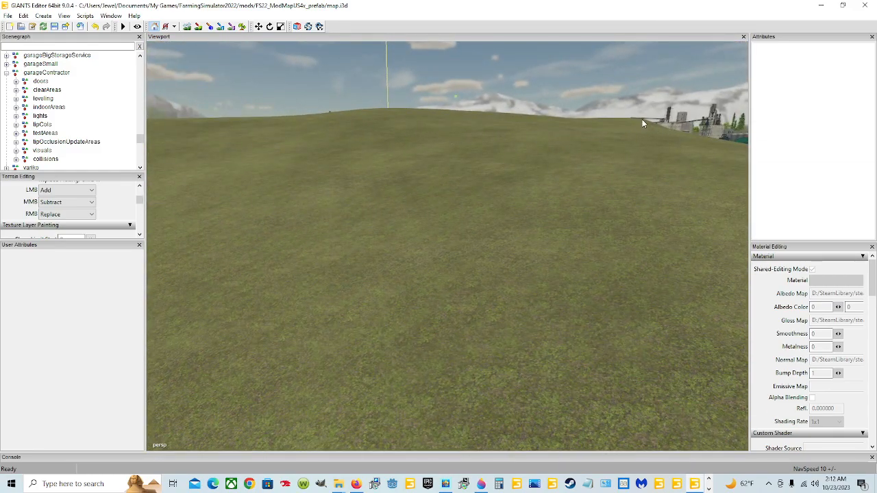
{"action": "left_click_drag", "start_coordinate": [561, 191], "coordinate": [479, 225], "text": "alt"}
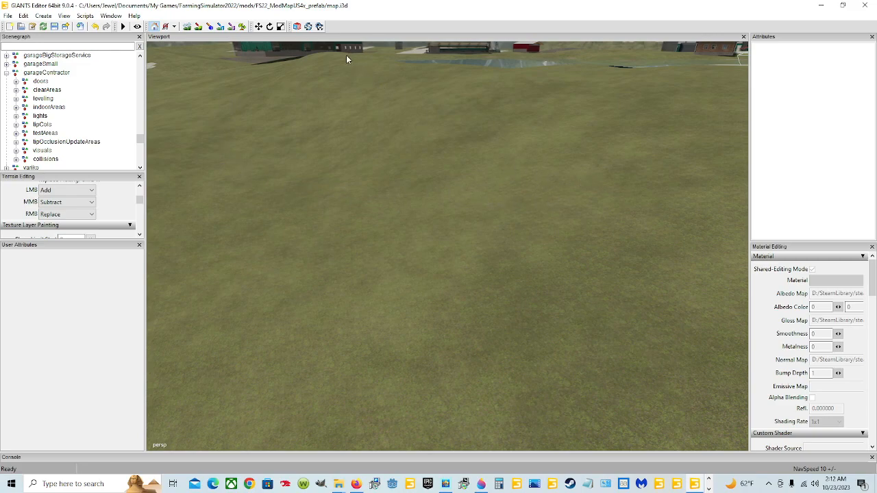
{"action": "left_click_drag", "start_coordinate": [289, 258], "coordinate": [416, 294], "text": "alt"}
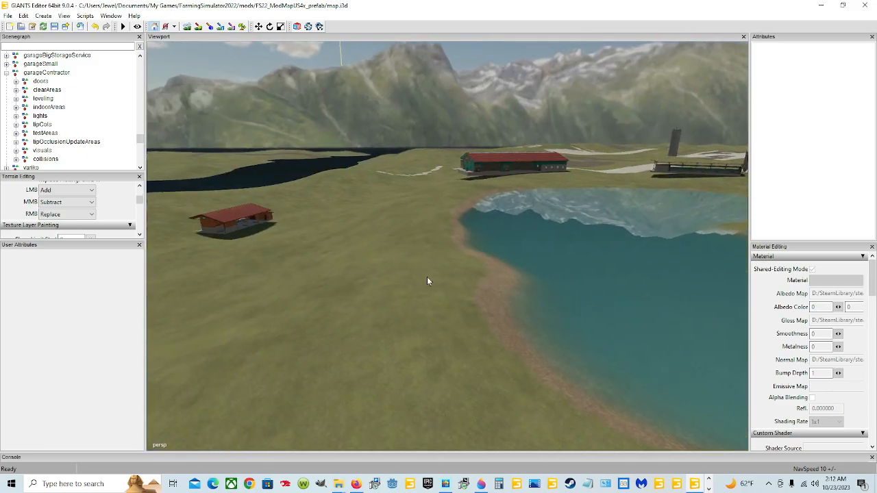
{"action": "left_click_drag", "start_coordinate": [505, 261], "coordinate": [216, 289], "text": "alt"}
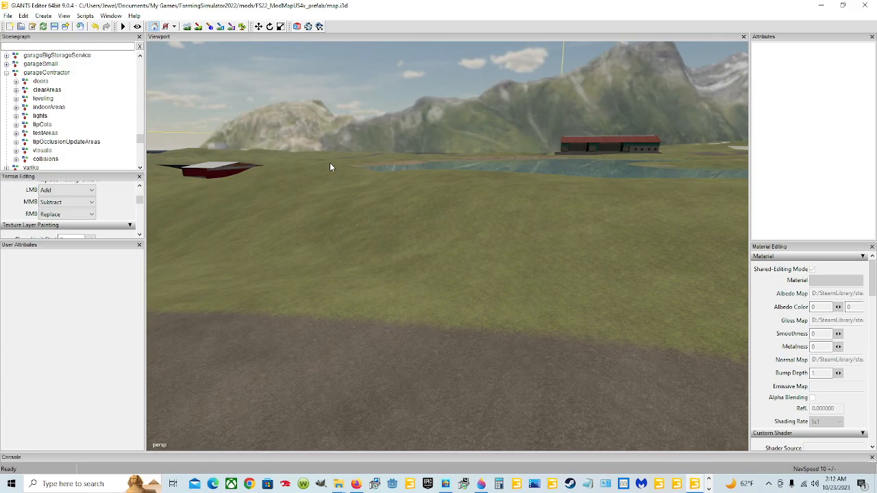
{"action": "left_click_drag", "start_coordinate": [519, 335], "coordinate": [595, 290], "text": "alt"}
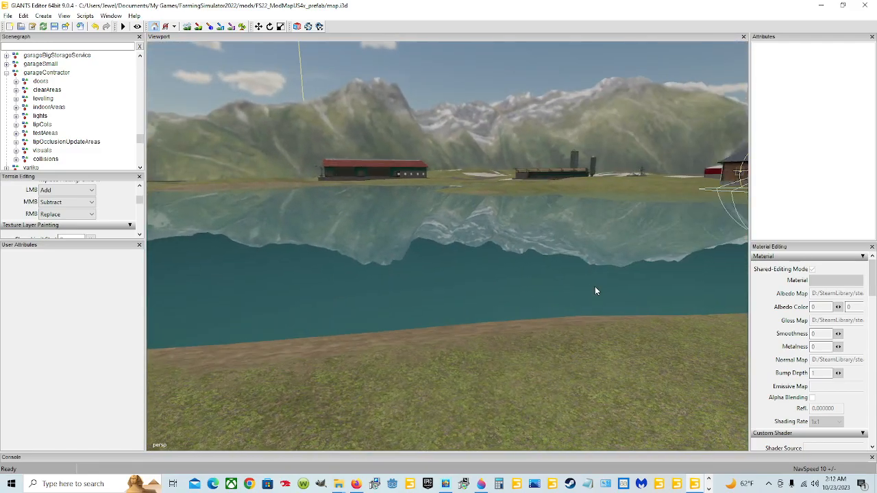
- View the green building with solar panels, its adjoining dirt field and its concrete apron at ground level
{"action": "left_click_drag", "start_coordinate": [511, 283], "coordinate": [536, 180], "text": "alt"}
{"action": "right_click_drag", "start_coordinate": [536, 177], "coordinate": [582, 106], "text": "alt"}
{"action": "mouse_move", "coordinate": [393, 300]}
{"action": "right_mouse_down", "text": "alt"}
{"action": "mouse_move", "coordinate": [539, 145]}
{"action": "mouse_move", "coordinate": [567, 54]}
{"action": "right_mouse_up", "text": "alt"}
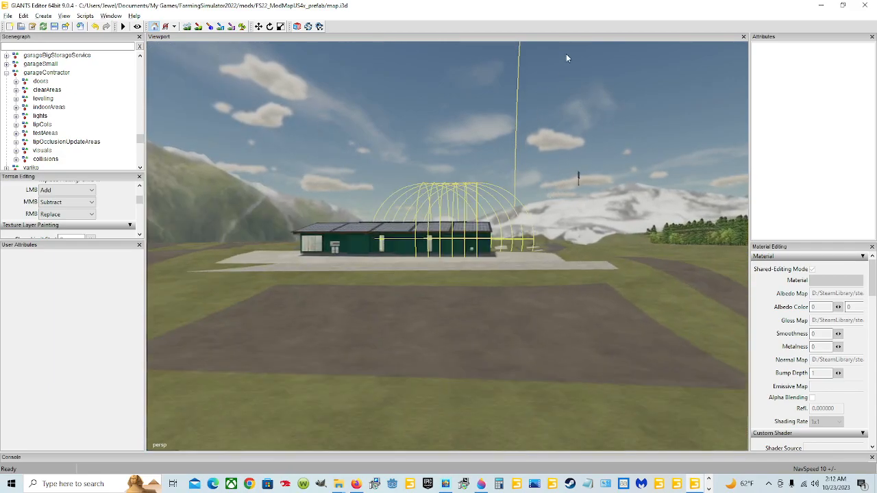
{"action": "mouse_move", "coordinate": [387, 321]}
{"action": "right_mouse_down", "text": "alt"}
{"action": "mouse_move", "coordinate": [541, 126]}
{"action": "mouse_move", "coordinate": [533, 138]}
{"action": "right_mouse_up", "text": "alt"}
{"action": "right_click_drag", "start_coordinate": [431, 225], "coordinate": [467, 187], "text": "alt"}
{"action": "mouse_move", "coordinate": [467, 188]}
{"action": "left_mouse_down", "text": "alt"}
{"action": "mouse_move", "coordinate": [477, 224]}
{"action": "mouse_move", "coordinate": [374, 251]}
{"action": "mouse_move", "coordinate": [297, 249]}
{"action": "left_mouse_up", "text": "alt"}
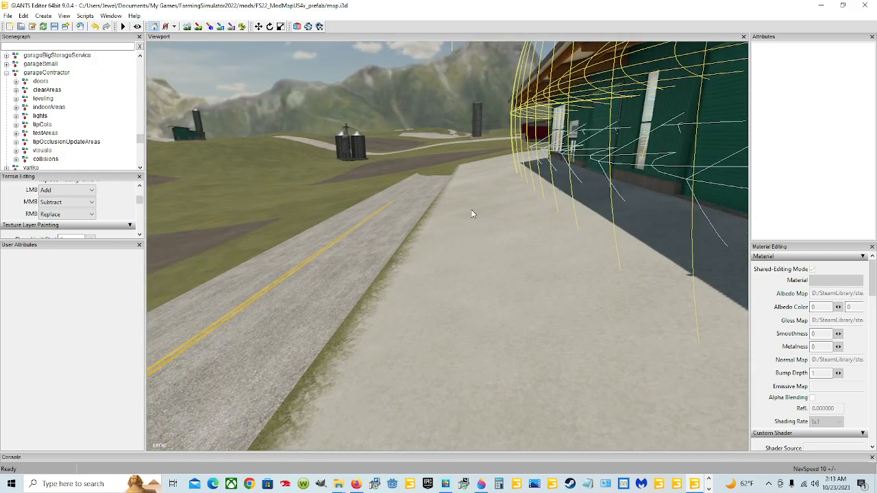
- Examine the paved road piece and concrete apron alongside the solar-roofed green building from several angles
{"action": "middle_click_drag", "start_coordinate": [599, 194], "coordinate": [600, 233], "text": "alt"}
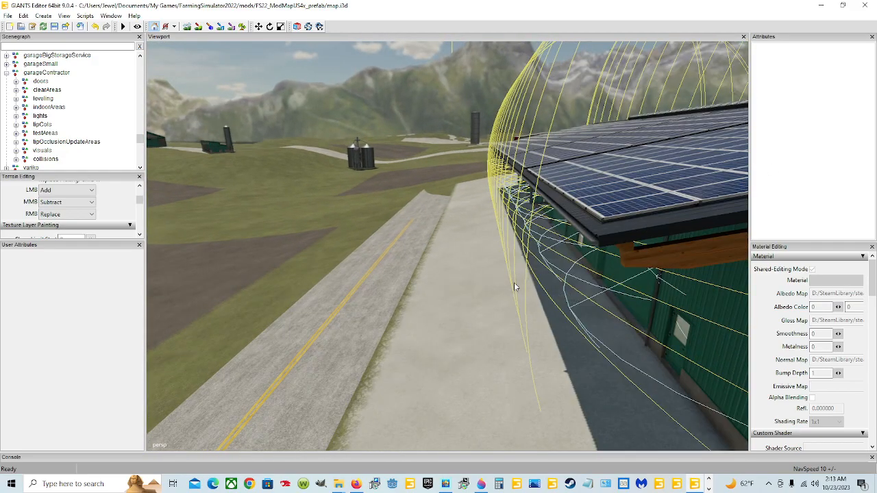
{"action": "left_click_drag", "start_coordinate": [514, 282], "coordinate": [519, 263], "text": "alt"}
{"action": "right_click_drag", "start_coordinate": [519, 263], "coordinate": [460, 301], "text": "alt"}
{"action": "left_click_drag", "start_coordinate": [461, 302], "coordinate": [502, 360], "text": "alt"}
{"action": "right_click_drag", "start_coordinate": [502, 360], "coordinate": [470, 344], "text": "alt"}
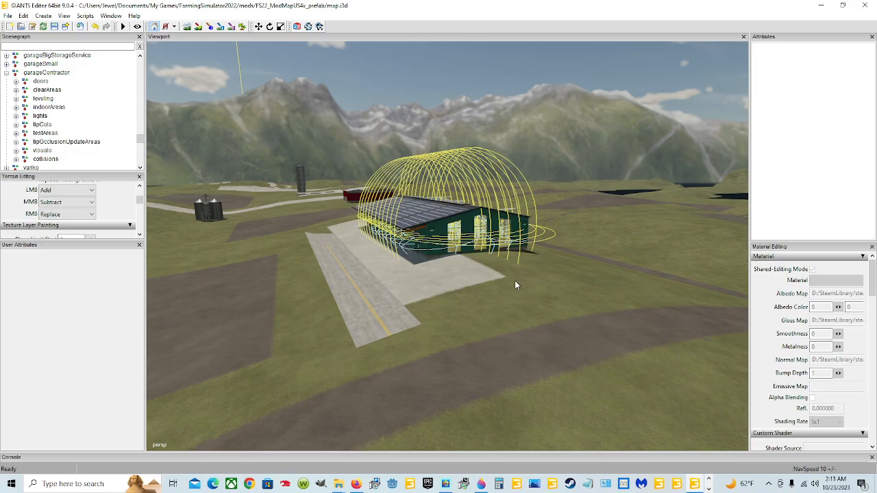
{"action": "scroll", "coordinate": [468, 282], "scroll_direction": "up", "scroll_amount": 5}
{"action": "left_click_drag", "start_coordinate": [473, 258], "coordinate": [472, 337], "text": "alt"}
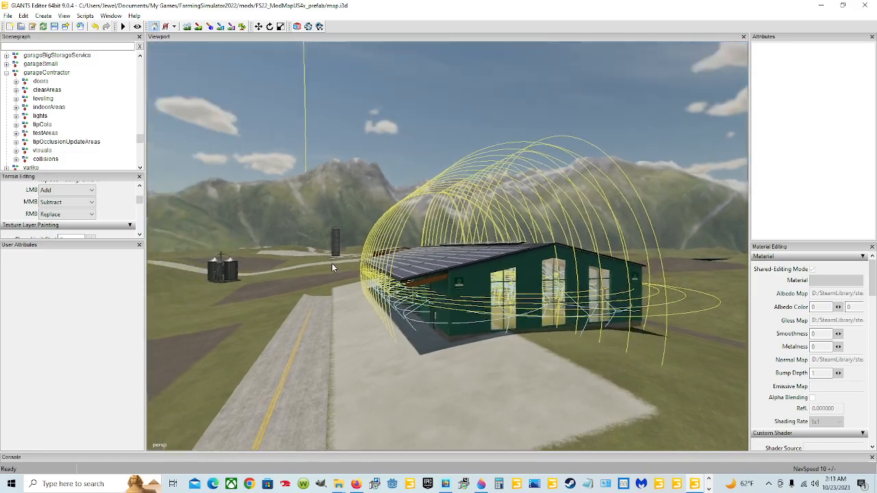
- Inspect how the windowed white gable end of the solar-roofed green building meets the ground
{"action": "right_click_drag", "start_coordinate": [458, 333], "coordinate": [692, 92], "text": "alt"}
{"action": "left_click_drag", "start_coordinate": [693, 91], "coordinate": [623, 80], "text": "alt"}
{"action": "left_click_drag", "start_coordinate": [473, 171], "coordinate": [336, 229], "text": "alt"}
{"action": "left_click_drag", "start_coordinate": [604, 116], "coordinate": [401, 107], "text": "alt"}
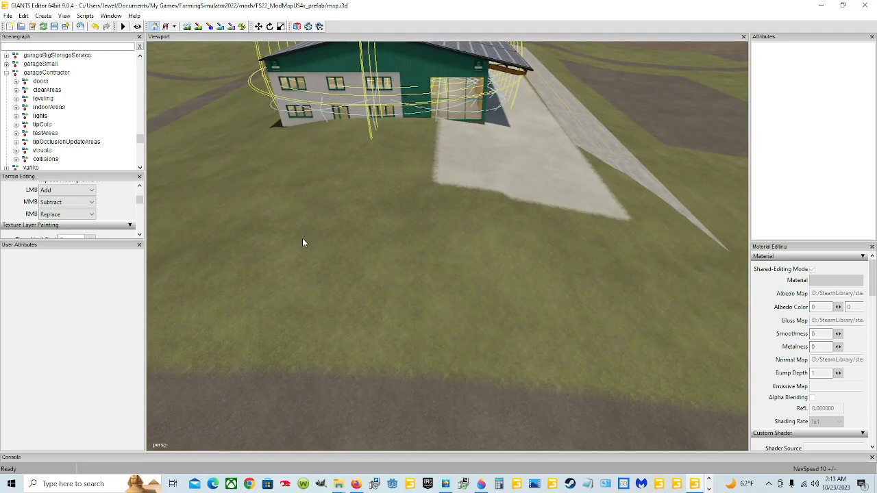
{"action": "scroll", "coordinate": [427, 226], "scroll_direction": "up", "scroll_amount": 5}
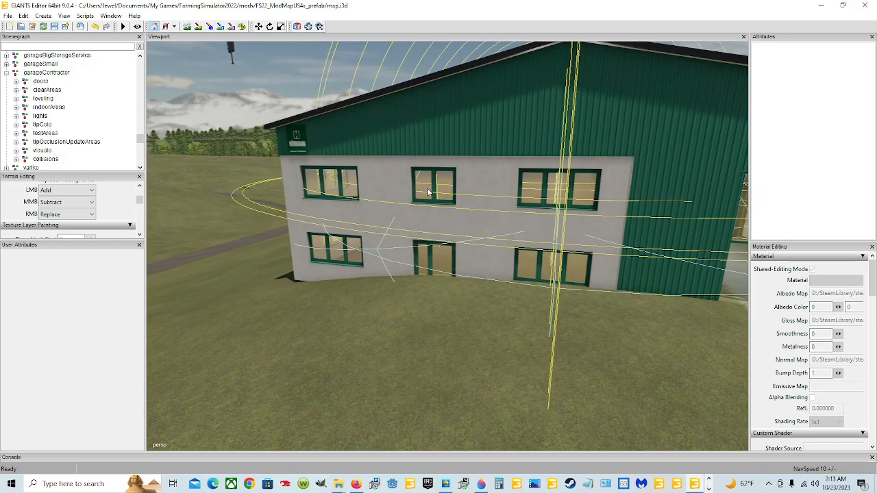
{"action": "scroll", "coordinate": [474, 222], "scroll_direction": "up", "scroll_amount": 3}
{"action": "scroll", "coordinate": [269, 348], "scroll_direction": "down", "scroll_amount": 7}
{"action": "scroll", "coordinate": [268, 348], "scroll_direction": "down", "scroll_amount": 5}
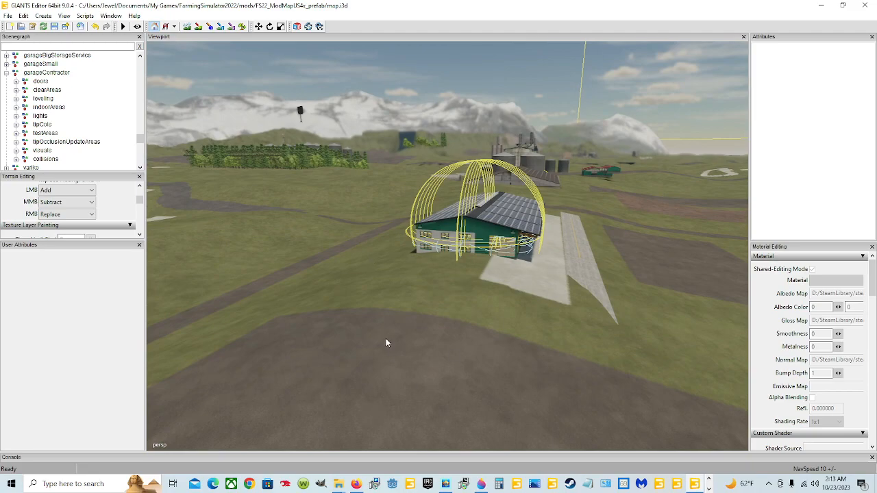
- Examine the red barn with the tall silo and the concrete yard leading to the farmhouse
{"action": "left_click_drag", "start_coordinate": [251, 364], "coordinate": [453, 329], "text": "alt"}
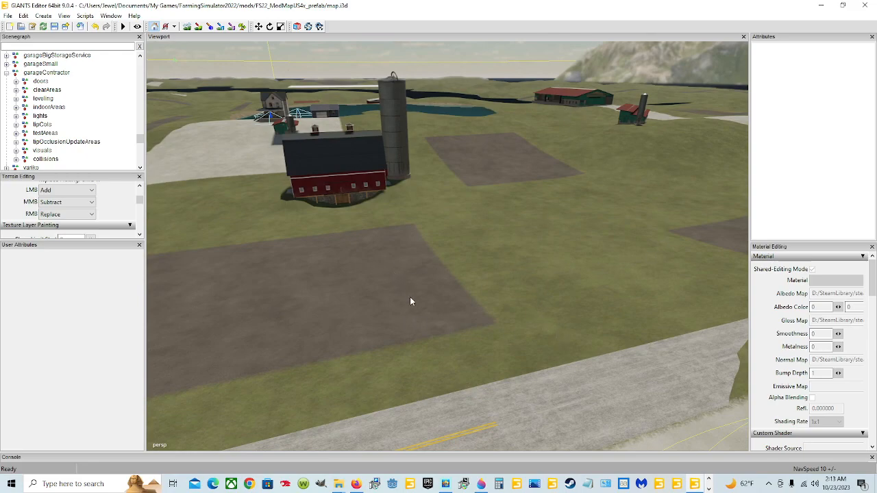
{"action": "left_click_drag", "start_coordinate": [452, 297], "coordinate": [306, 342], "text": "alt"}
{"action": "right_click_drag", "start_coordinate": [307, 343], "coordinate": [585, 180], "text": "alt"}
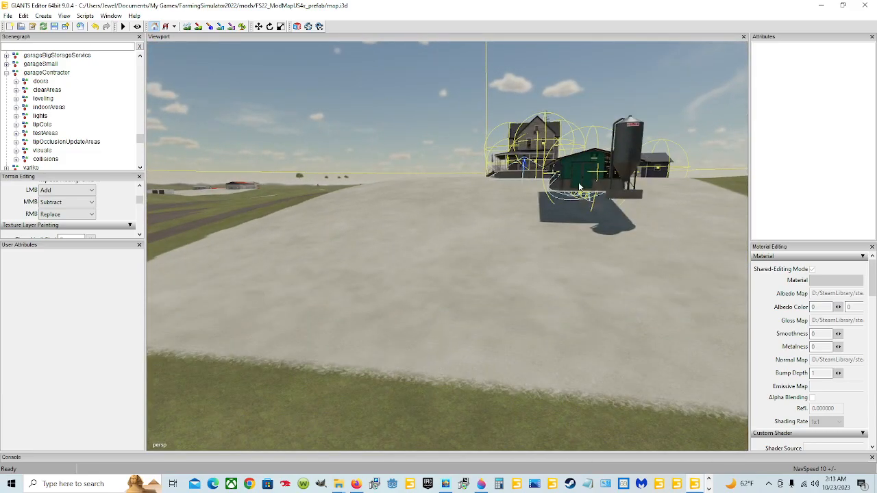
{"action": "left_click_drag", "start_coordinate": [584, 180], "coordinate": [658, 233], "text": "alt"}
{"action": "right_click_drag", "start_coordinate": [658, 232], "coordinate": [409, 259], "text": "alt"}
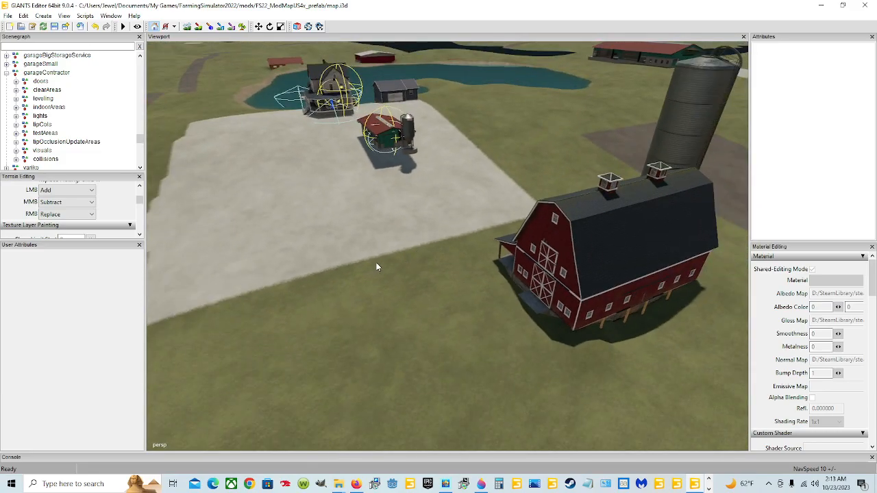
- Survey the red barn, farmyard, lake and surrounding fields from a raised viewpoint toward the mountains
{"action": "left_click_drag", "start_coordinate": [381, 264], "coordinate": [383, 301], "text": "alt"}
{"action": "right_click_drag", "start_coordinate": [383, 301], "coordinate": [482, 258], "text": "alt"}
{"action": "left_click_drag", "start_coordinate": [482, 258], "coordinate": [450, 258], "text": "alt"}
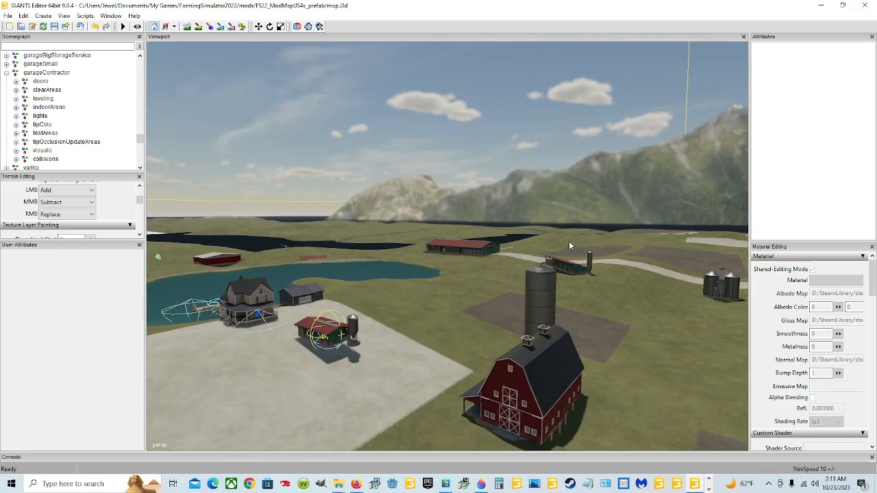
{"action": "left_click_drag", "start_coordinate": [425, 356], "coordinate": [460, 362], "text": "alt"}
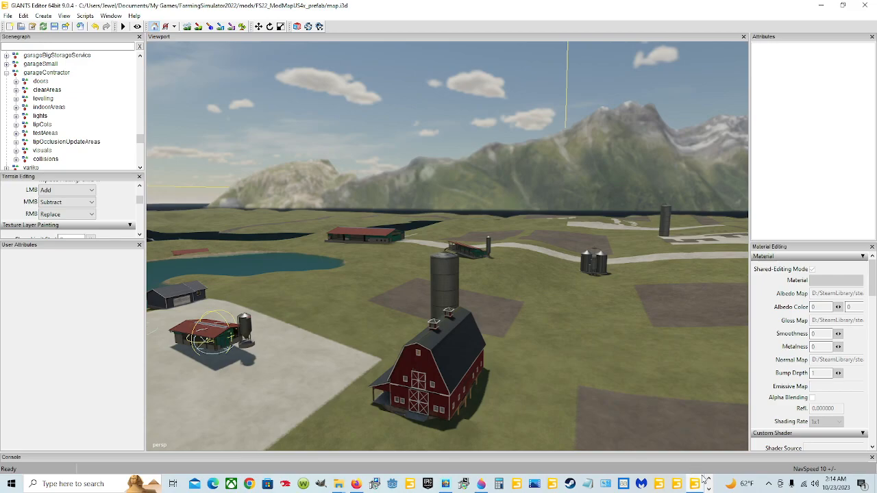
- Launch Farming Simulator 22 from Steam and open its career game saves
{"action": "left_click", "coordinate": [569, 484]}
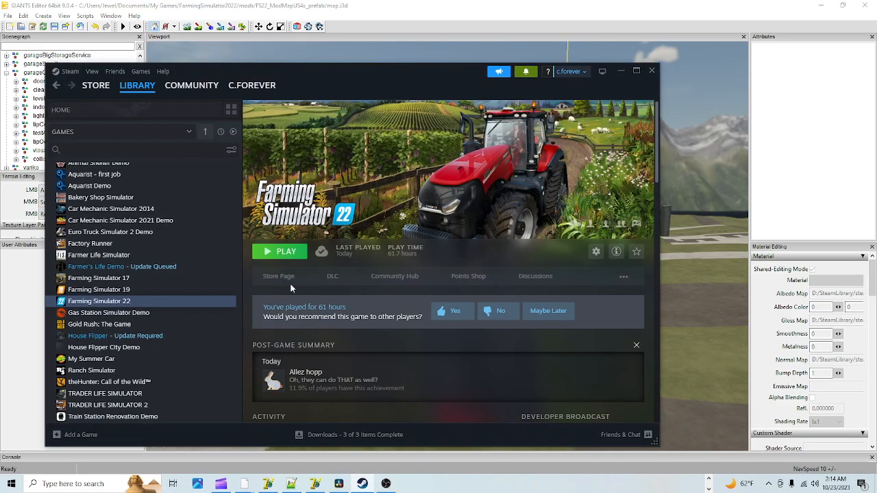
{"action": "left_click", "coordinate": [283, 252]}
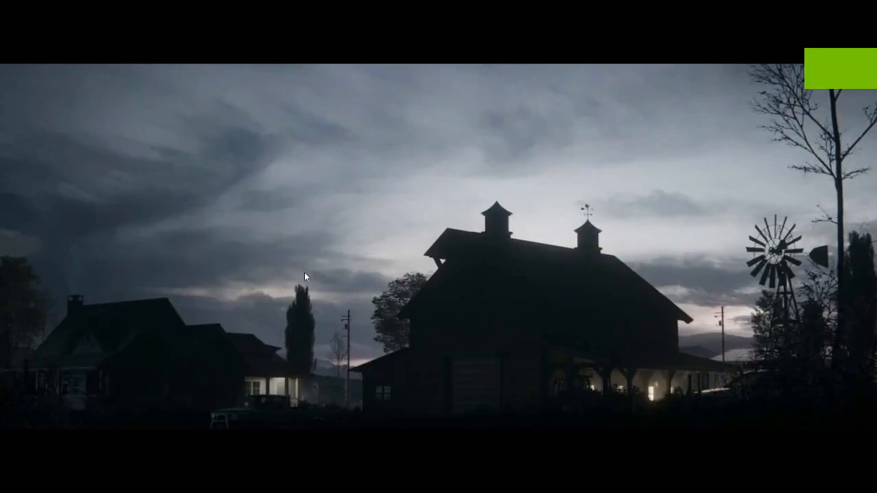
{"action": "left_click", "coordinate": [304, 272]}
{"action": "left_click", "coordinate": [180, 290]}
- Pick the empty slot after Game save 18 and continue to the map choice for a new career
{"action": "scroll", "coordinate": [410, 277], "scroll_direction": "down", "scroll_amount": 10}
{"action": "scroll", "coordinate": [409, 280], "scroll_direction": "down", "scroll_amount": 6}
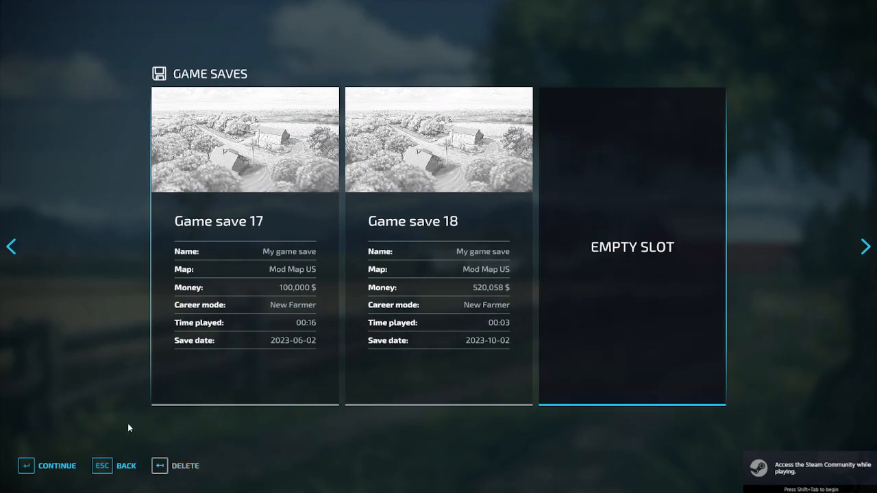
{"action": "key", "text": "Return"}
{"action": "key", "text": "Return"}
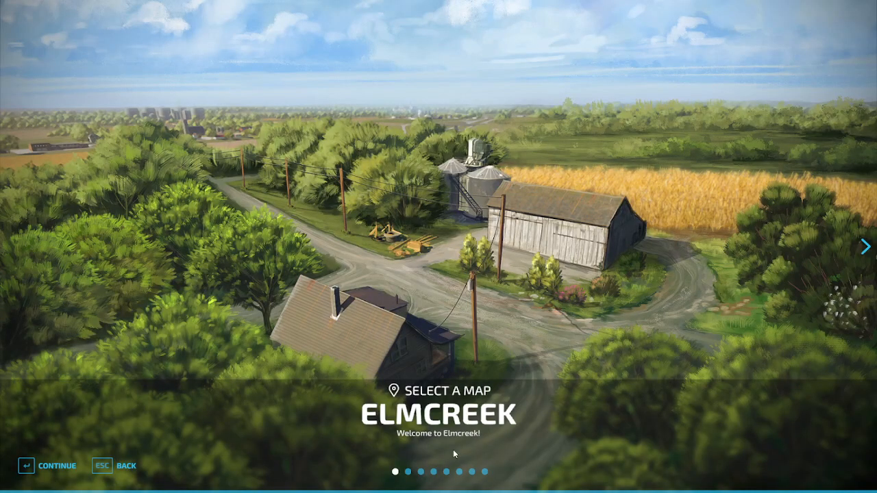
- Load Mod Map US for the new career, start it and confirm the preset character
{"action": "key", "text": "Left"}
{"action": "key", "text": "Return"}
{"action": "key", "text": "Return"}
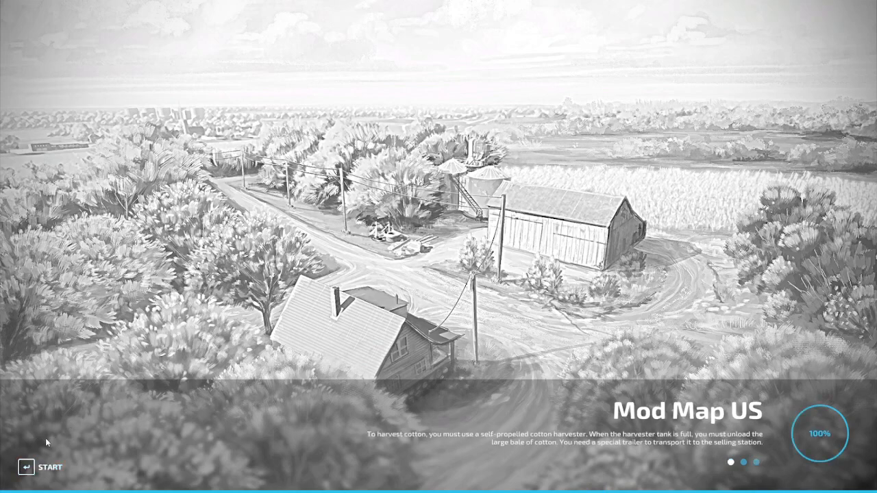
{"action": "left_click", "coordinate": [81, 439]}
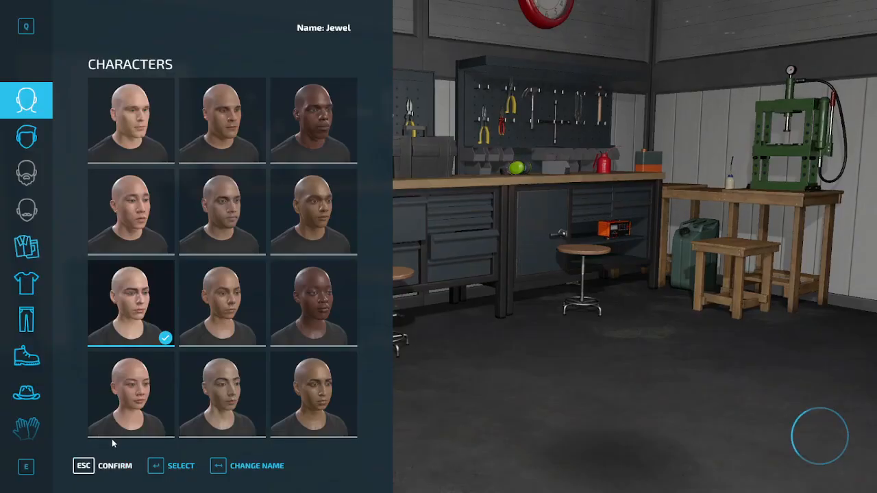
{"action": "left_click", "coordinate": [111, 439]}
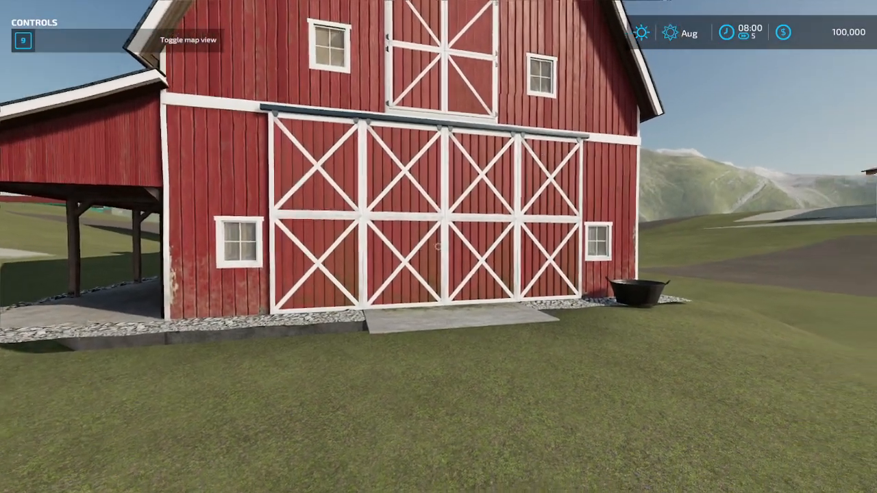
- Inspect the red barn's sliding front doors, ramp and gravel edge from close up and from a distance
{"action": "key", "text": "w"}
{"action": "key", "text": "w"}
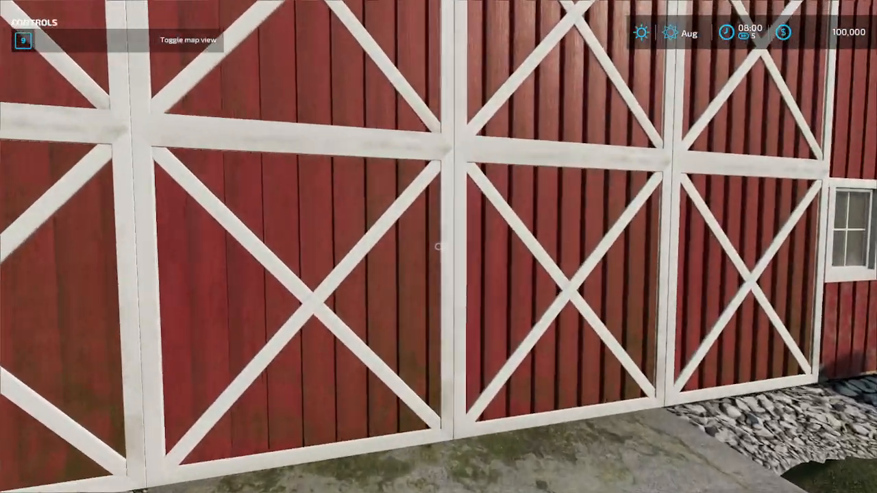
{"action": "key", "text": "s"}
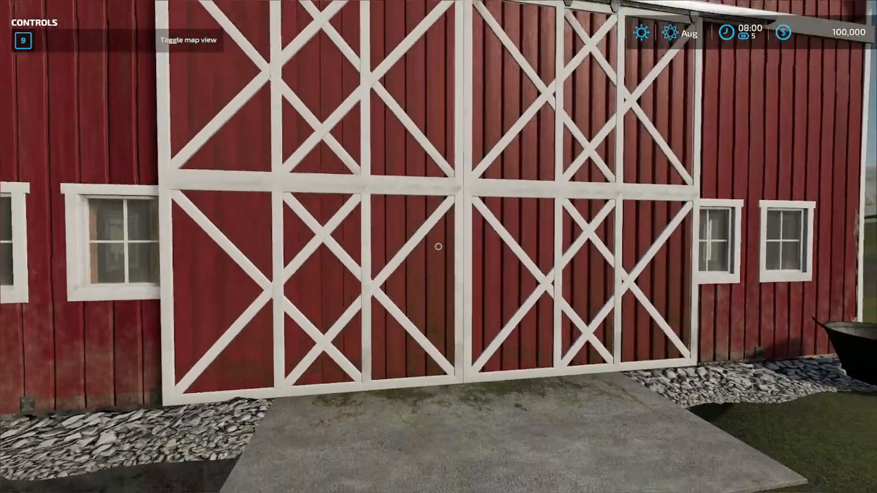
{"action": "key", "text": "s"}
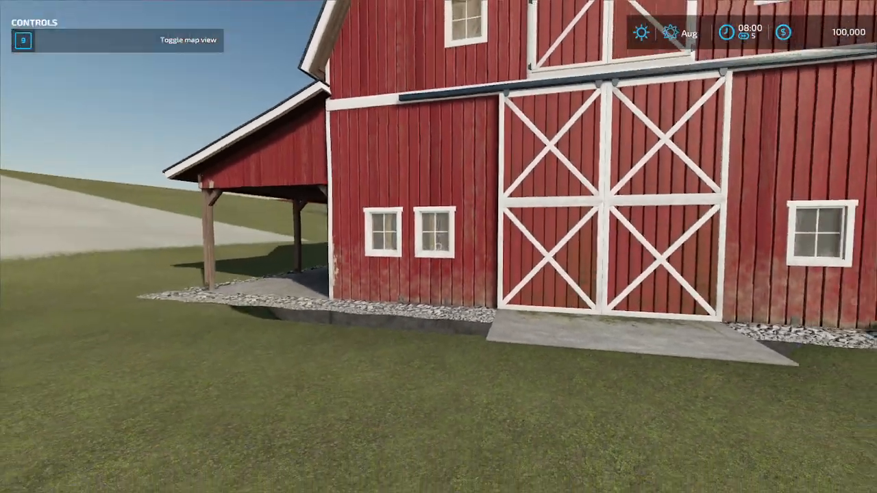
{"action": "key", "text": "w"}
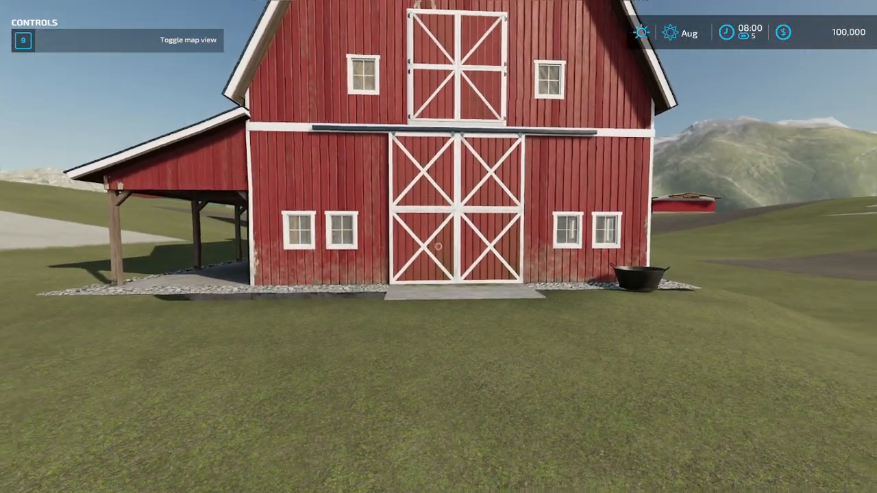
{"action": "key", "text": "w"}
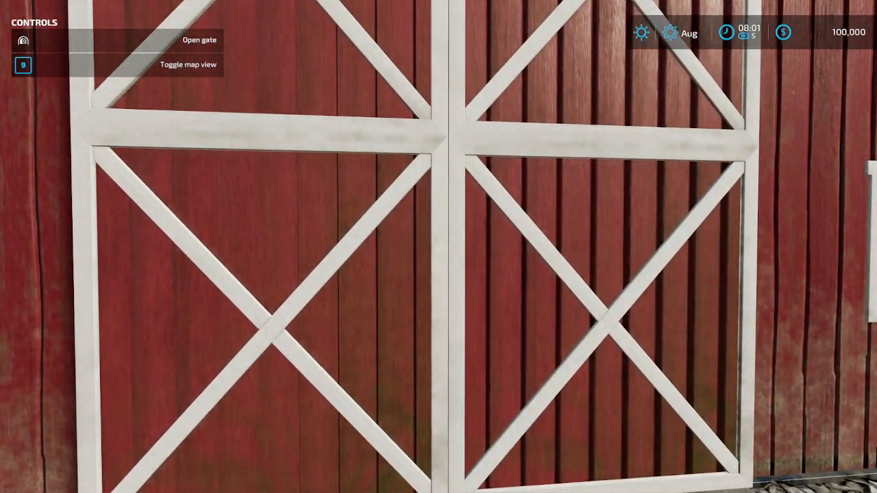
{"action": "key", "text": "s"}
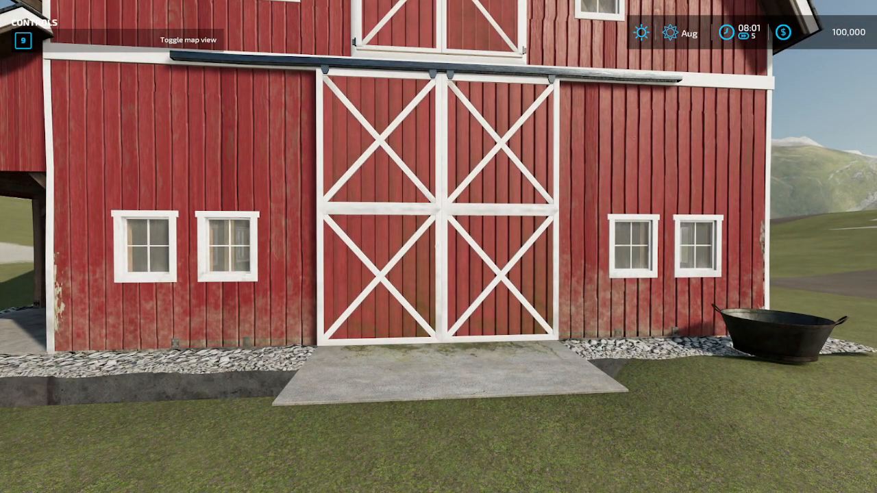
- Open the red barn's front gate and back away to view the whole gable end
{"action": "key", "text": "w"}
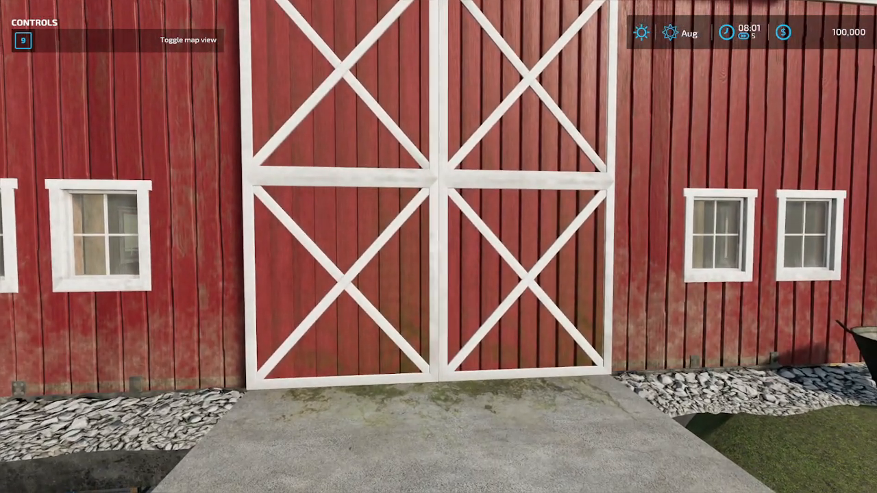
{"action": "key", "text": "w"}
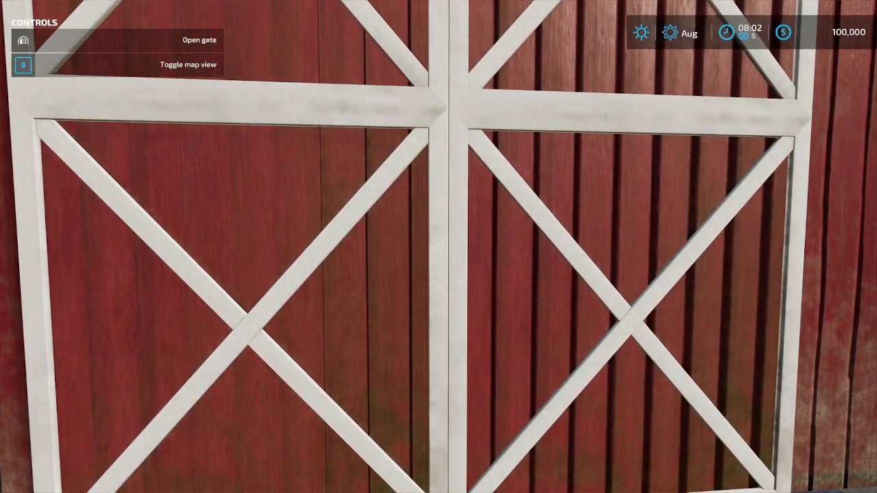
{"action": "left_click", "coordinate": [438, 247]}
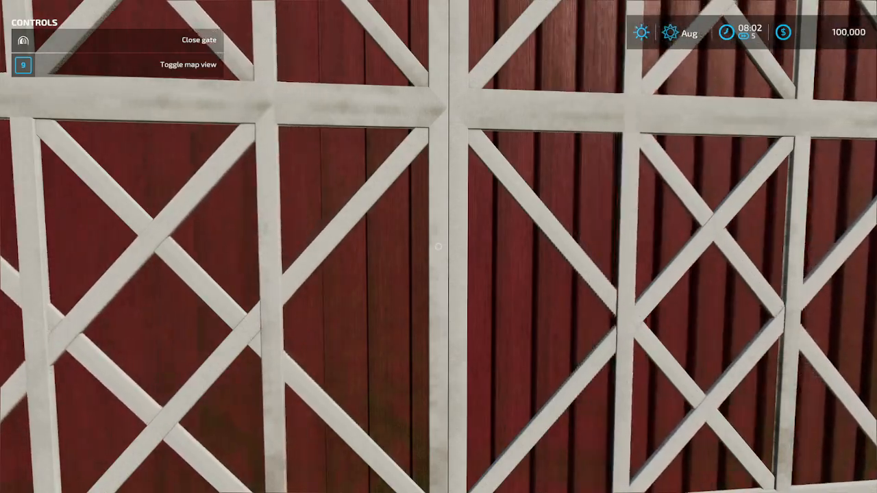
{"action": "left_click", "coordinate": [438, 246]}
{"action": "left_click", "coordinate": [438, 247]}
{"action": "key", "text": "s"}
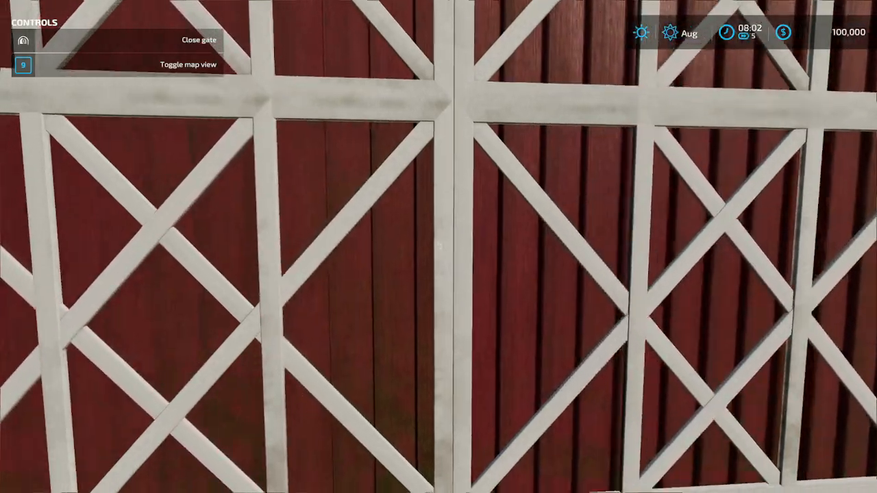
{"action": "key", "text": "s"}
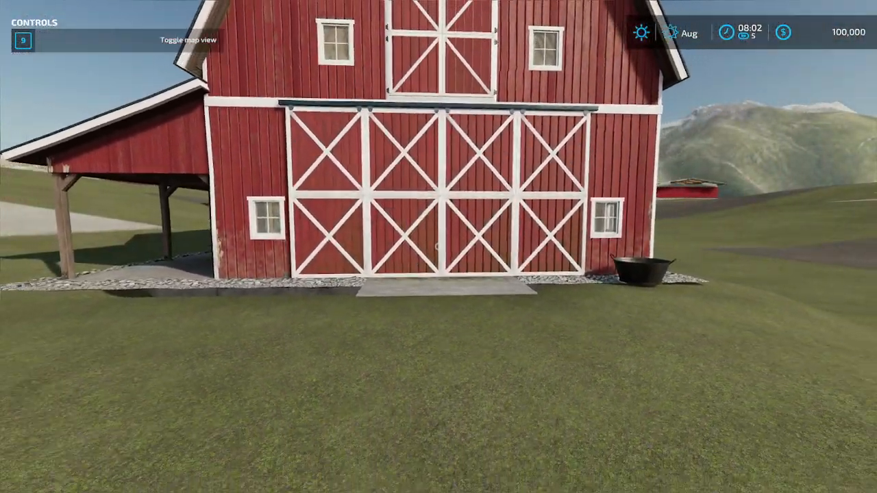
{"action": "key", "text": "s"}
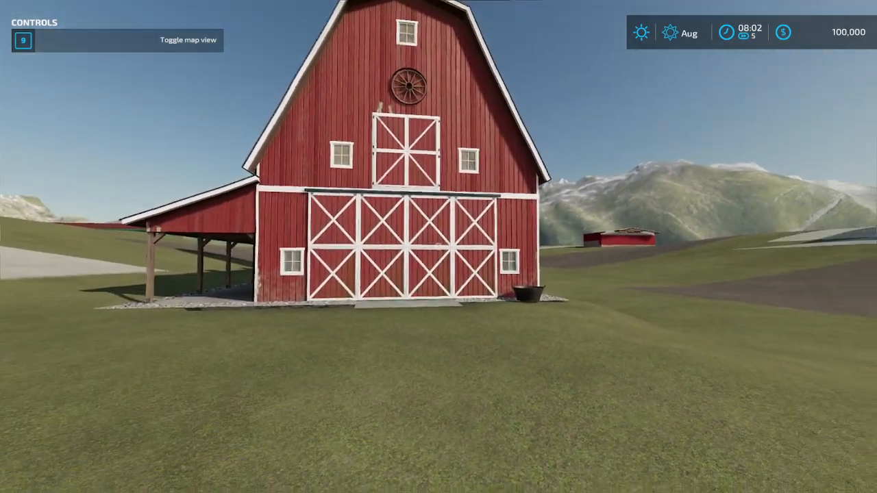
- Walk around the red barn past the tall silo to the dirt field behind it
{"action": "key", "text": "s"}
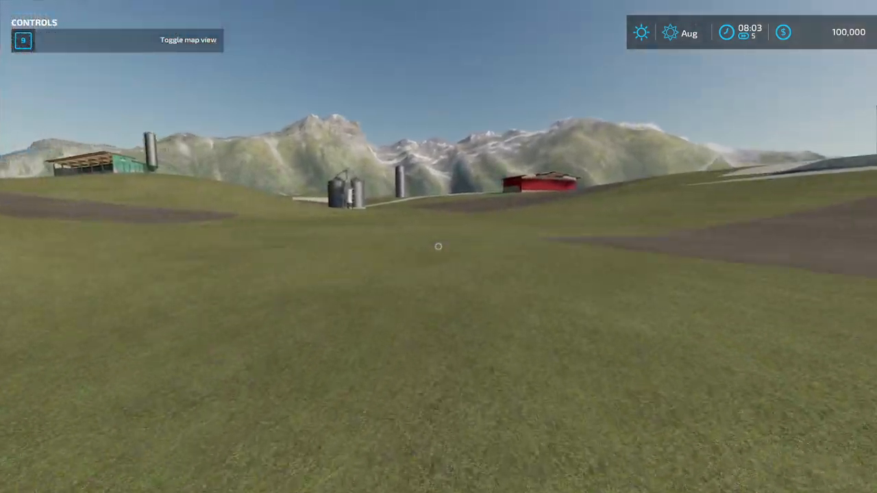
{"action": "key", "text": "w"}
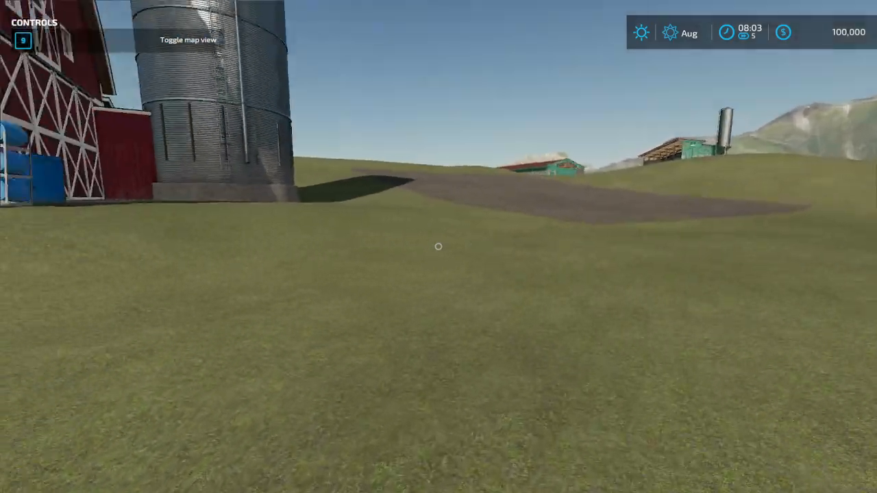
{"action": "key", "text": "w"}
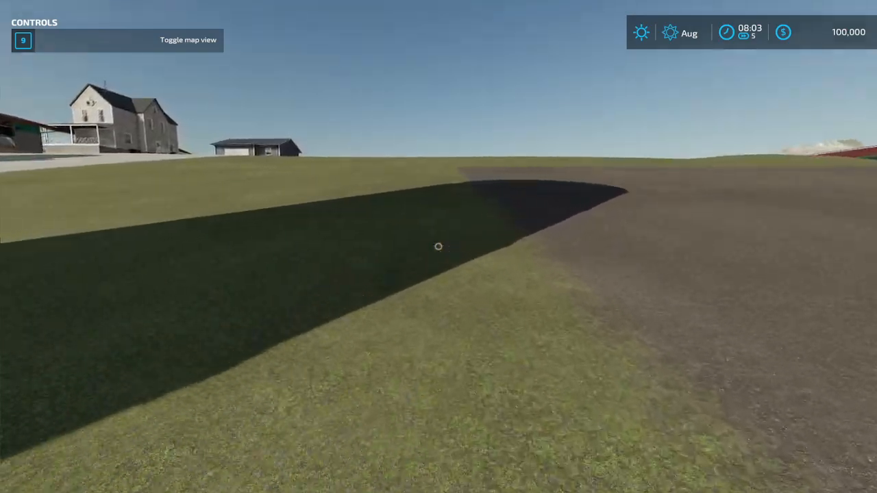
- Walk up the sloping concrete yard to the farmhouse, checking how the buildings sit on the hillside
{"action": "key", "text": "w"}
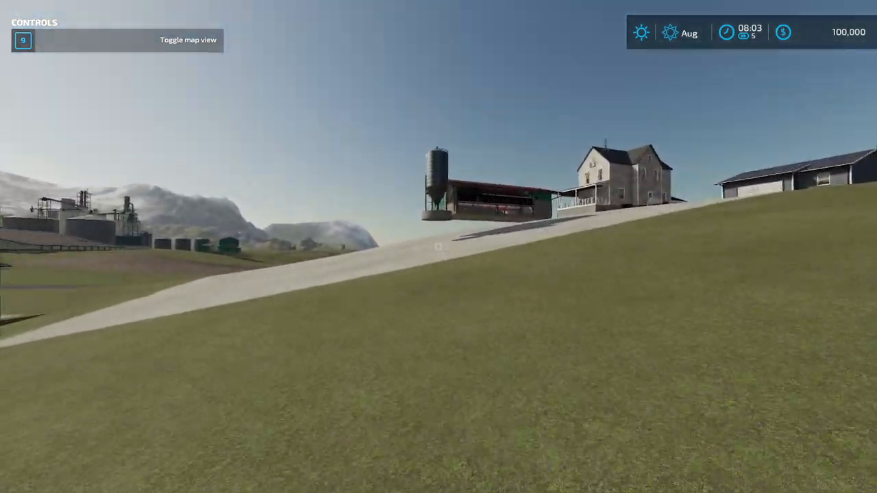
{"action": "key", "text": "w"}
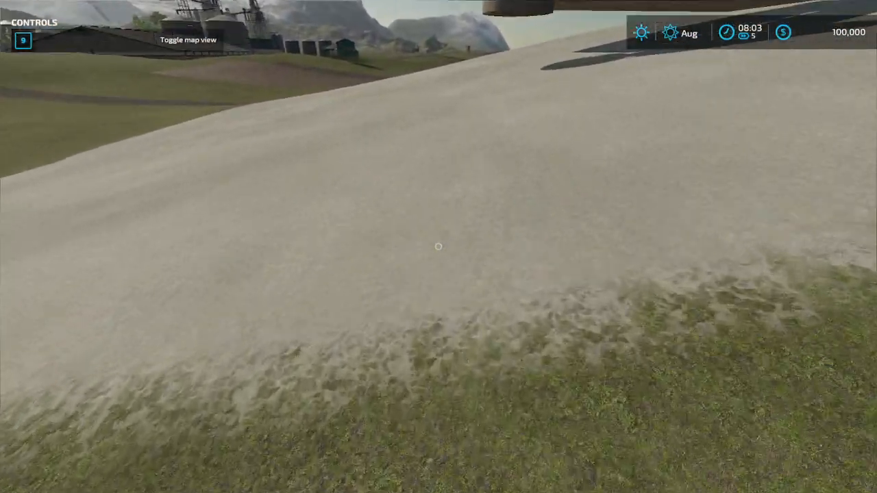
{"action": "key", "text": "w"}
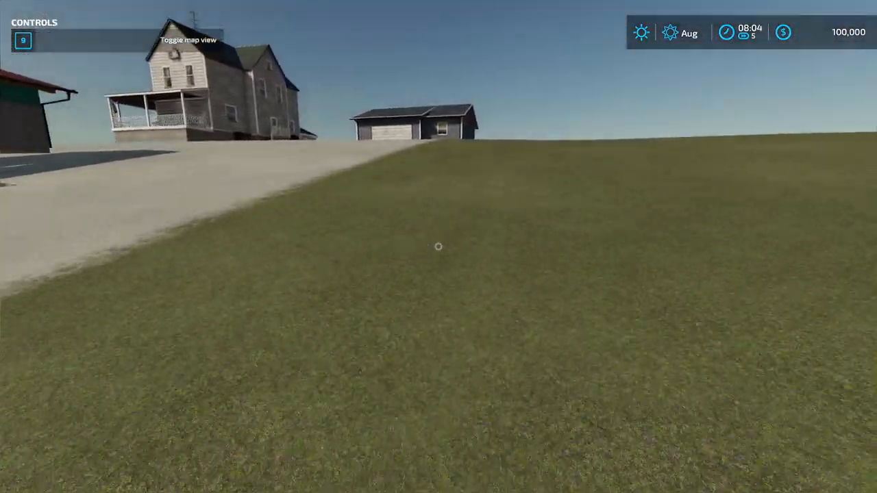
{"action": "key", "text": "w"}
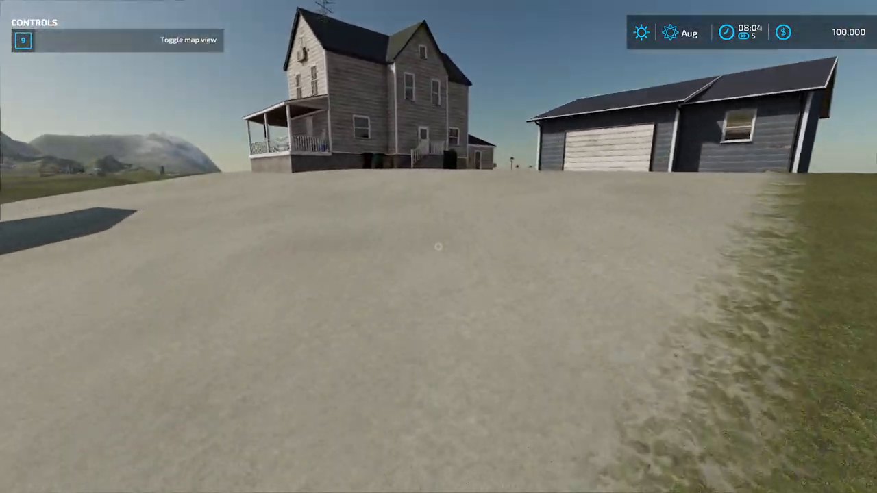
{"action": "key", "text": "w"}
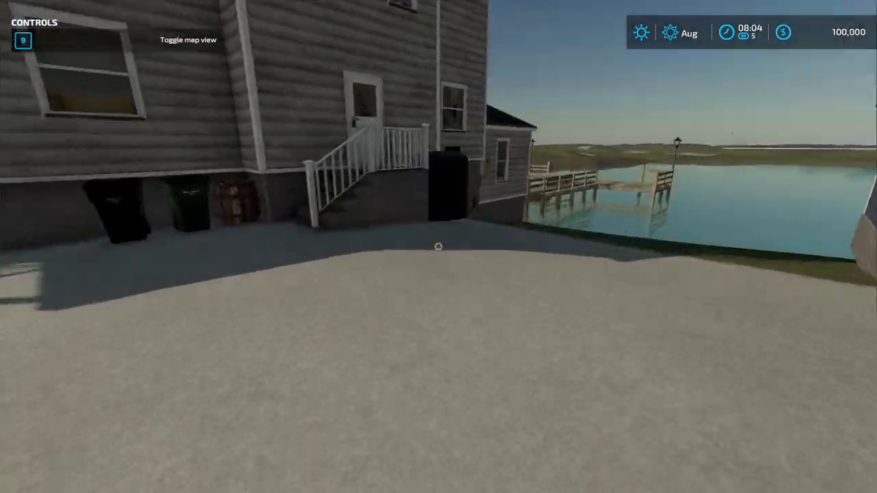
- Walk past the farmhouse onto the wooden dock and examine the rowboat moored beside it
{"action": "key", "text": "w"}
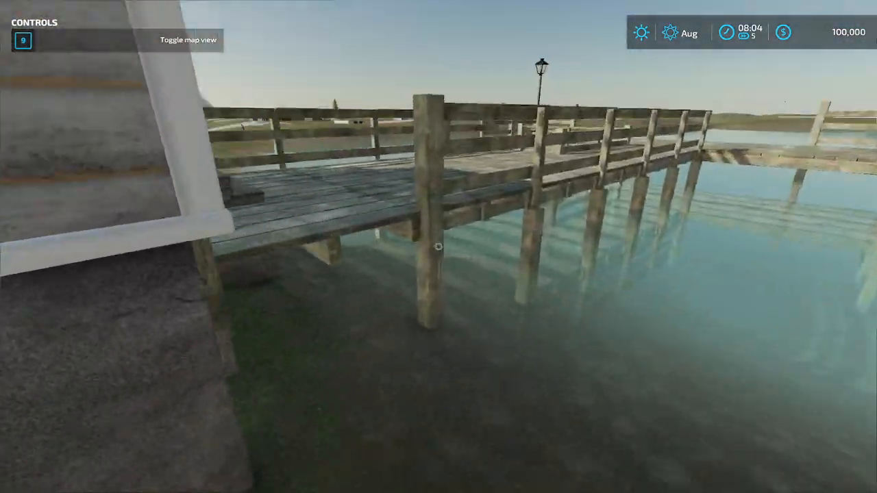
{"action": "key", "text": "w"}
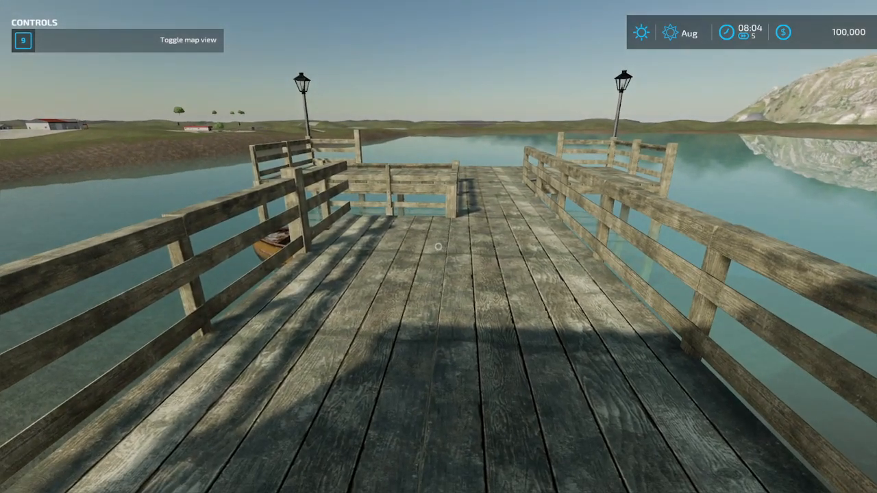
{"action": "key", "text": "w"}
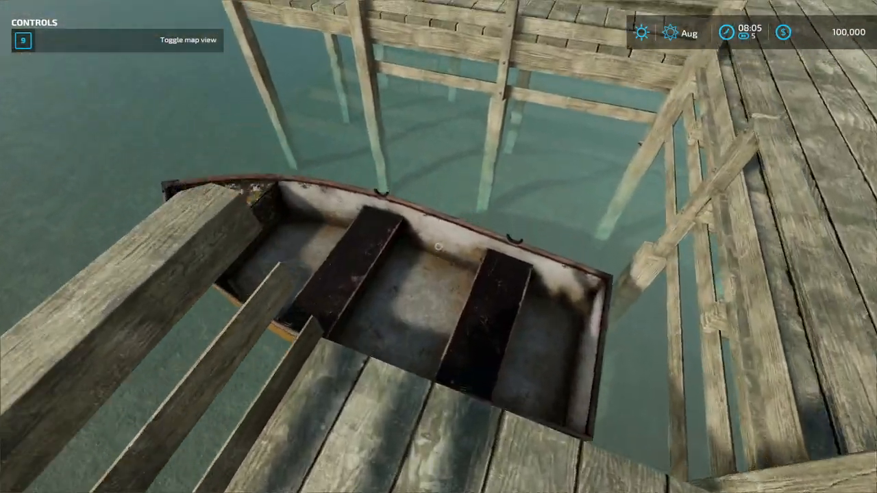
{"action": "key", "text": "s"}
- Move out to the lake and examine the water, the shoreline and the buildings on the far bank
{"action": "key", "text": "w"}
{"action": "key", "text": "w"}
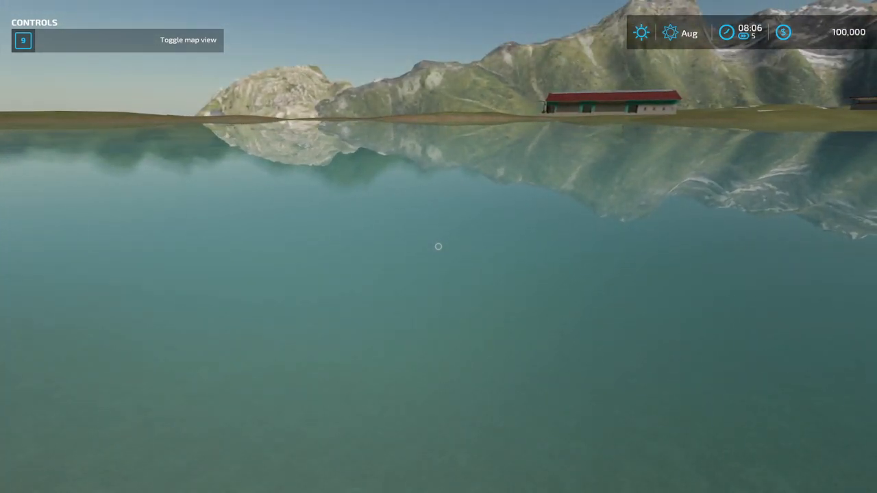
{"action": "key", "text": "s"}
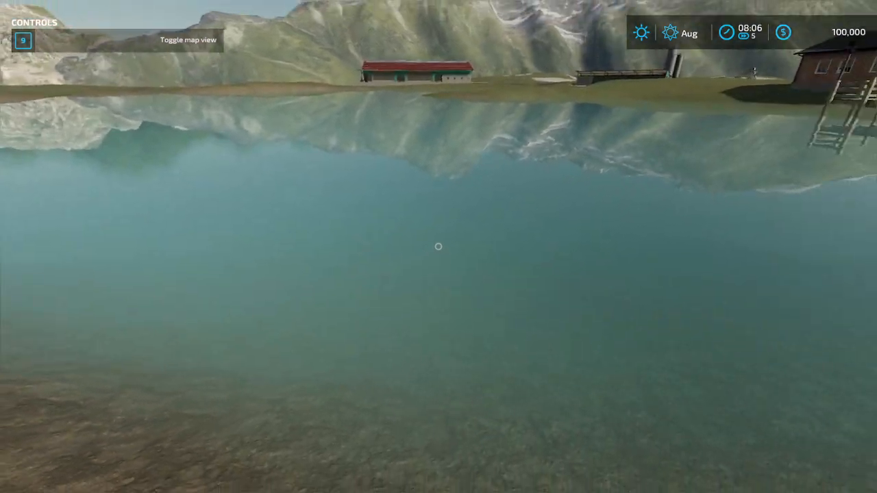
{"action": "key", "text": "w"}
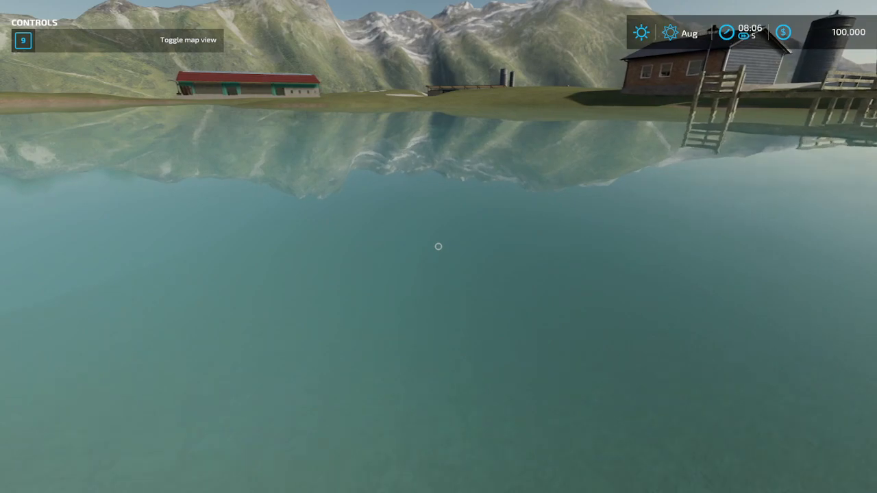
- Cross the lake past the wooden dock and come ashore beside the brick building, examining the water and the bank
{"action": "key", "text": "w"}
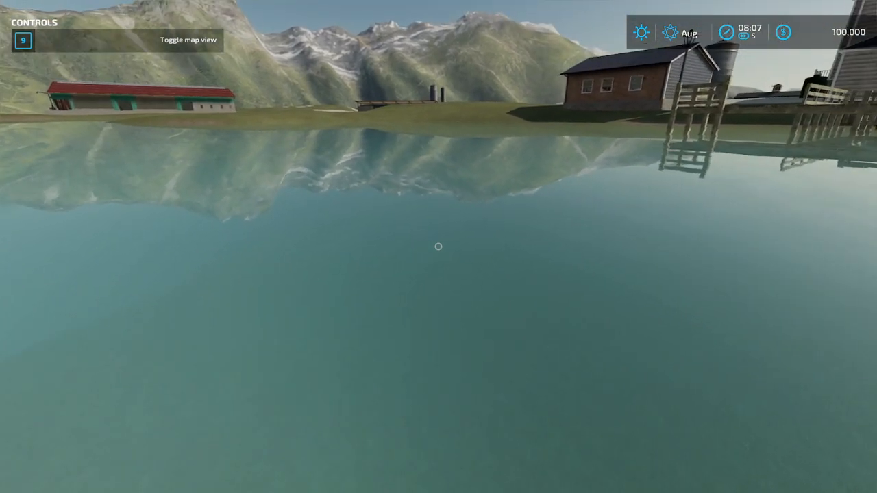
{"action": "key", "text": "w"}
{"action": "key", "text": "w"}
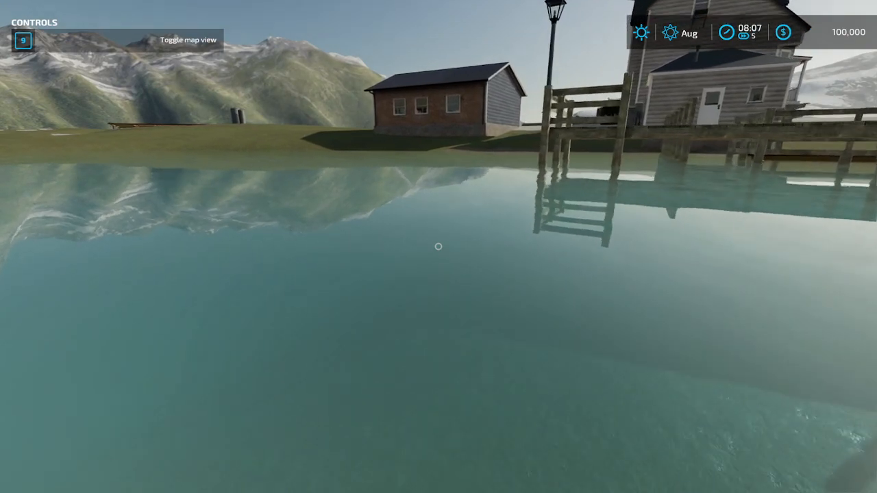
{"action": "key", "text": "w"}
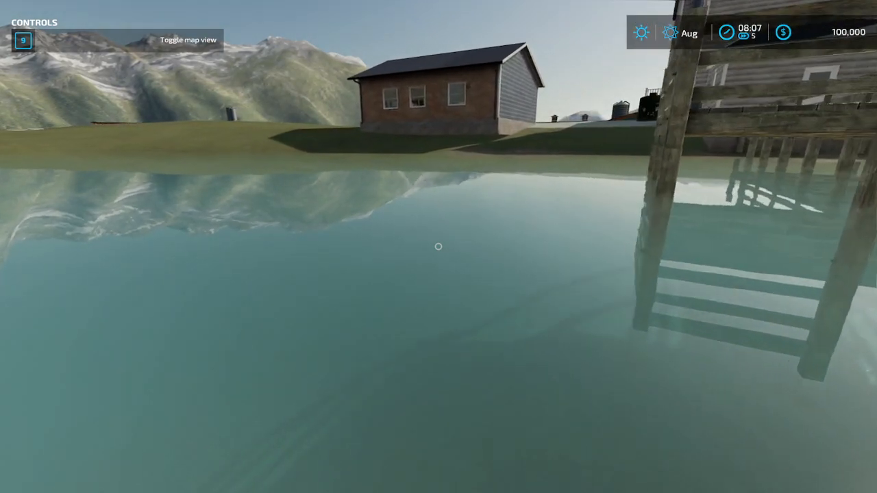
{"action": "key", "text": "w"}
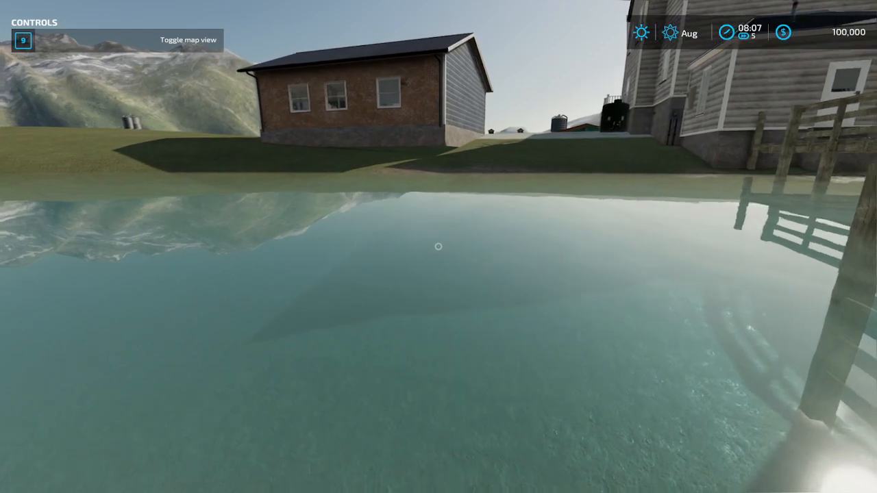
{"action": "key", "text": "w"}
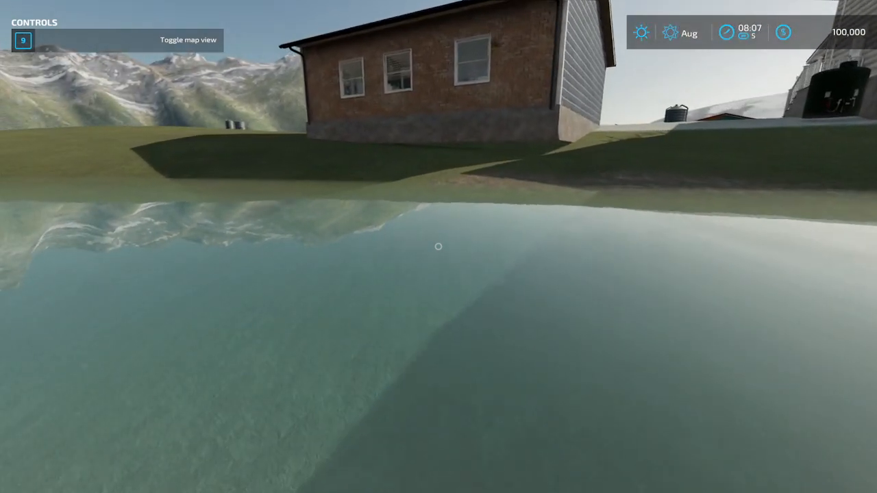
{"action": "key", "text": "w"}
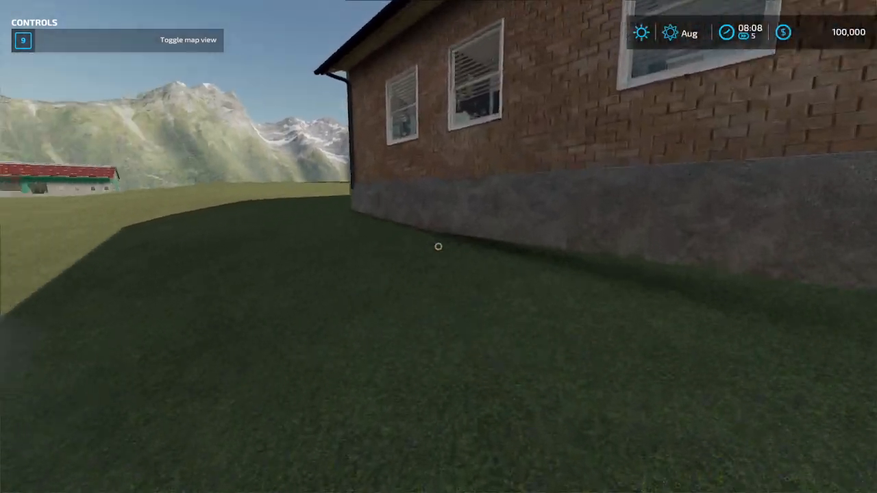
- Walk over the grassy hill to the open-fronted cowshed and around it, checking how its base meets the slope
{"action": "key", "text": "w"}
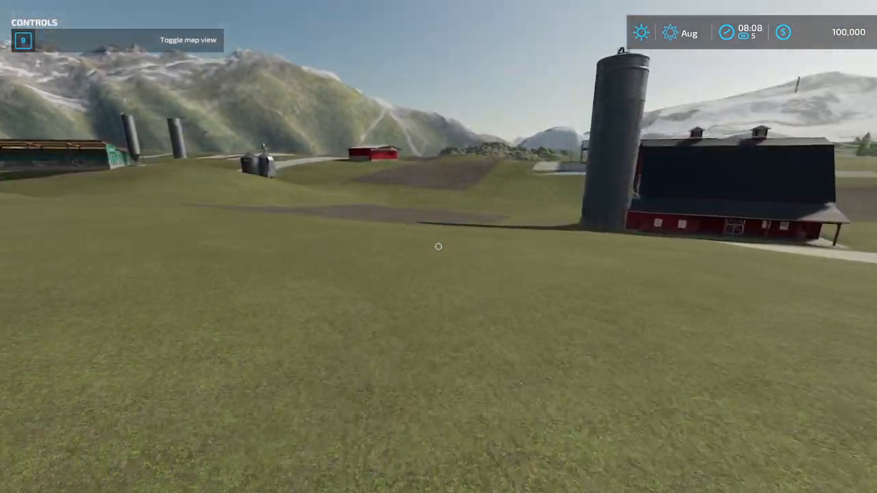
{"action": "key", "text": "w"}
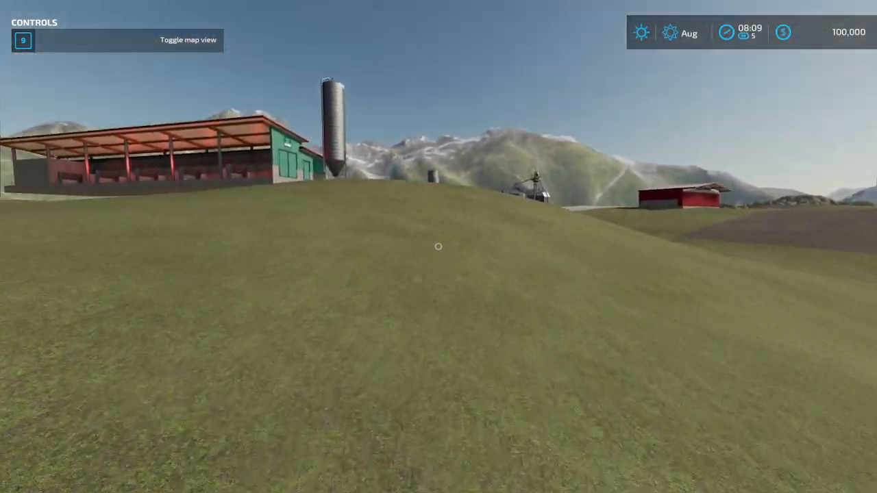
{"action": "key", "text": "w"}
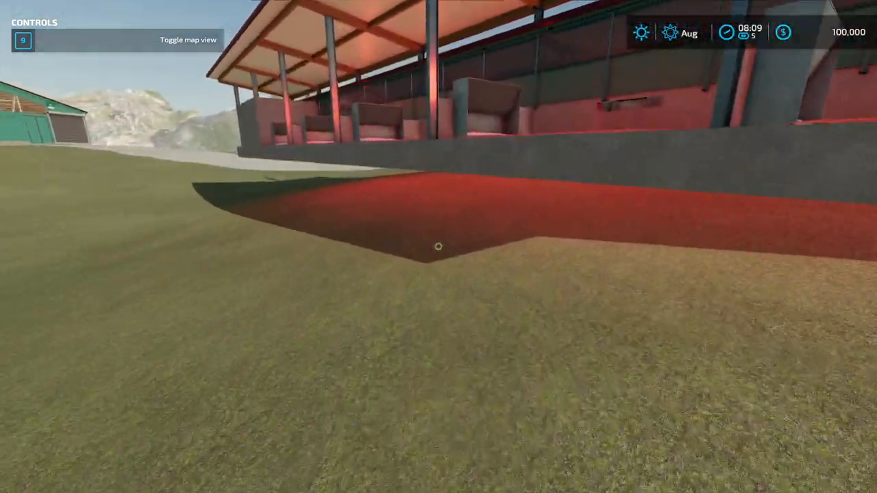
{"action": "key", "text": "s"}
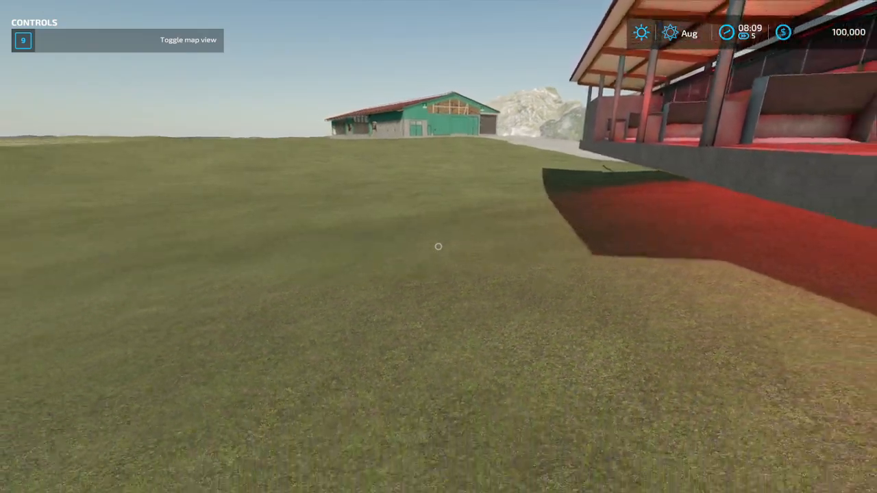
{"action": "key", "text": "w"}
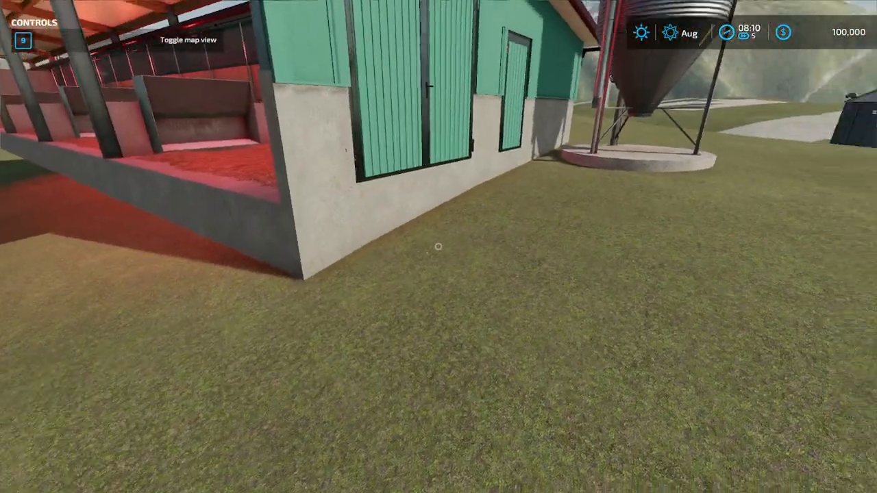
{"action": "key", "text": "w"}
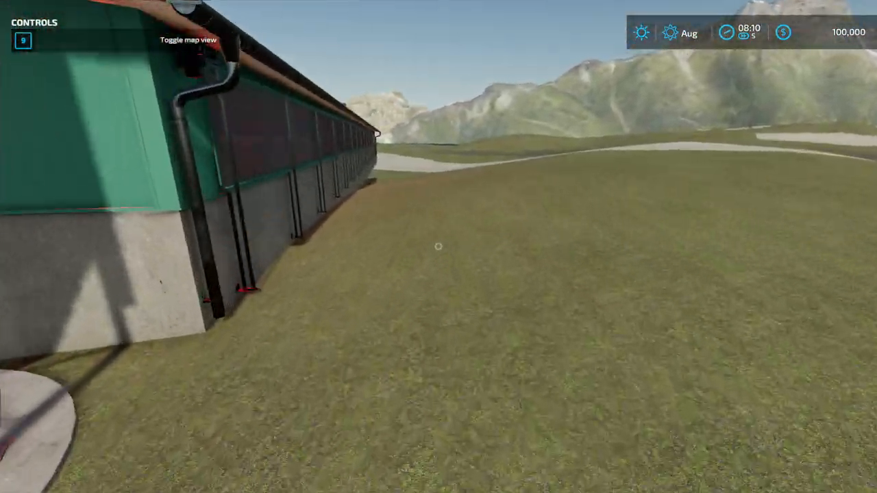
{"action": "key", "text": "w"}
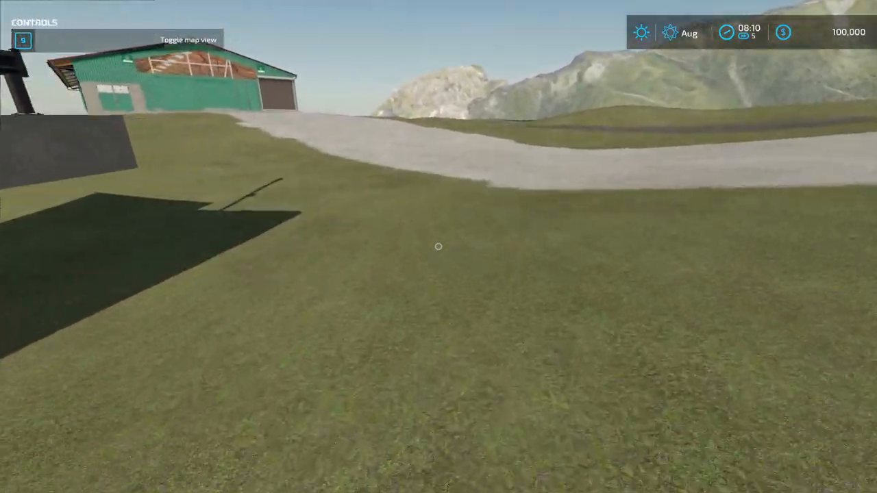
- Walk up to the large green barn and along its front and side, checking how its foundation sits on the hillside
{"action": "key", "text": "w"}
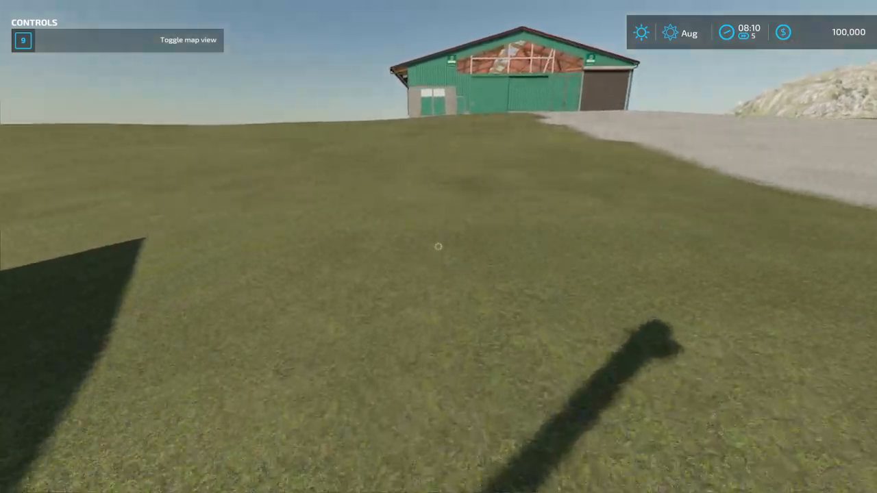
{"action": "key", "text": "w"}
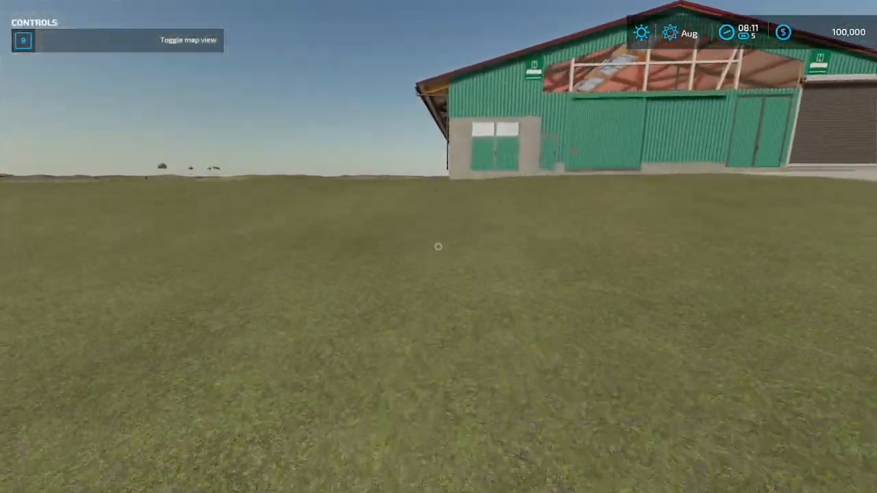
{"action": "key", "text": "w"}
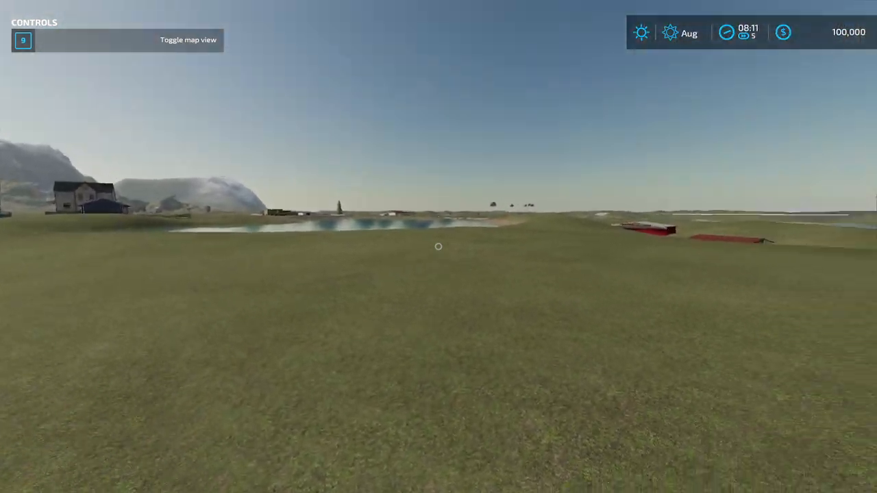
{"action": "key", "text": "w"}
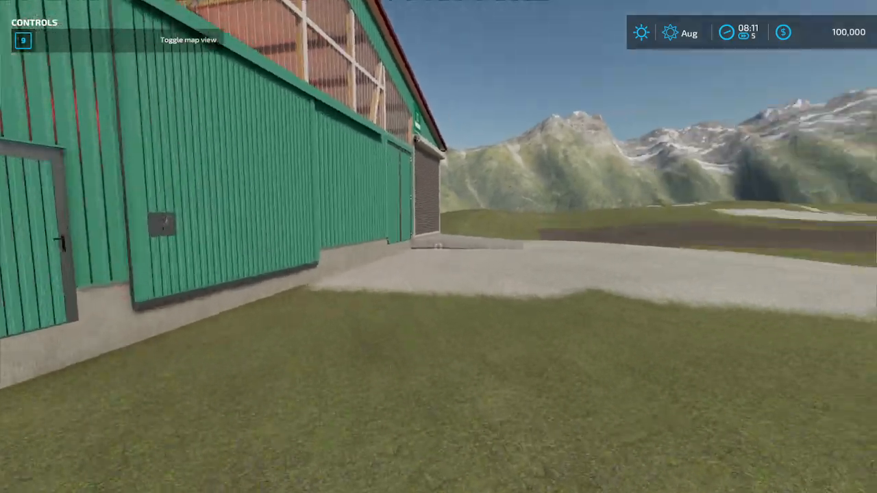
{"action": "key", "text": "w"}
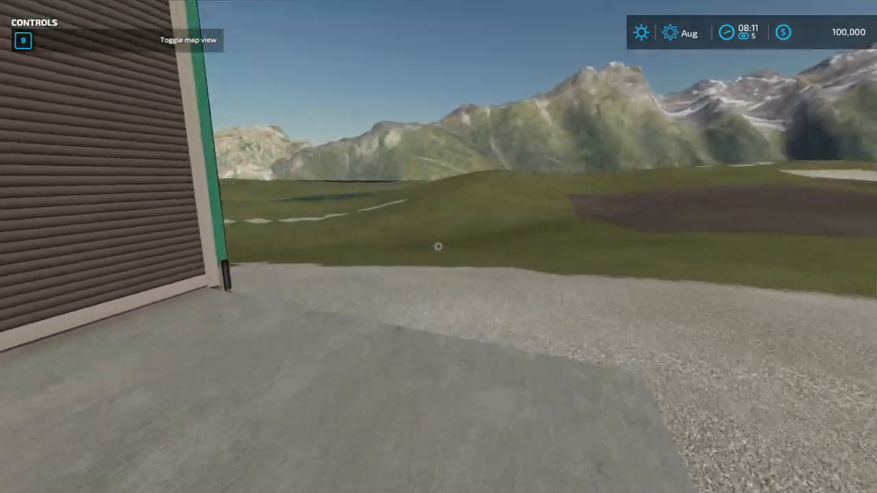
{"action": "key", "text": "w"}
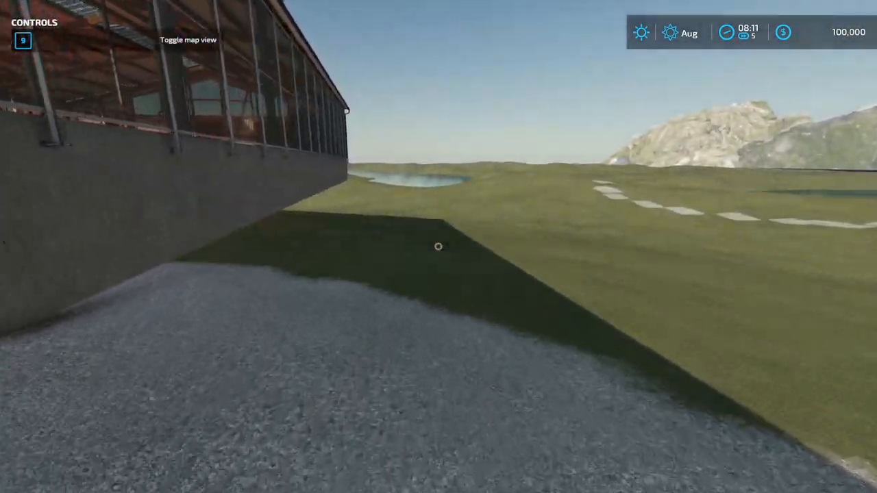
{"action": "key", "text": "w"}
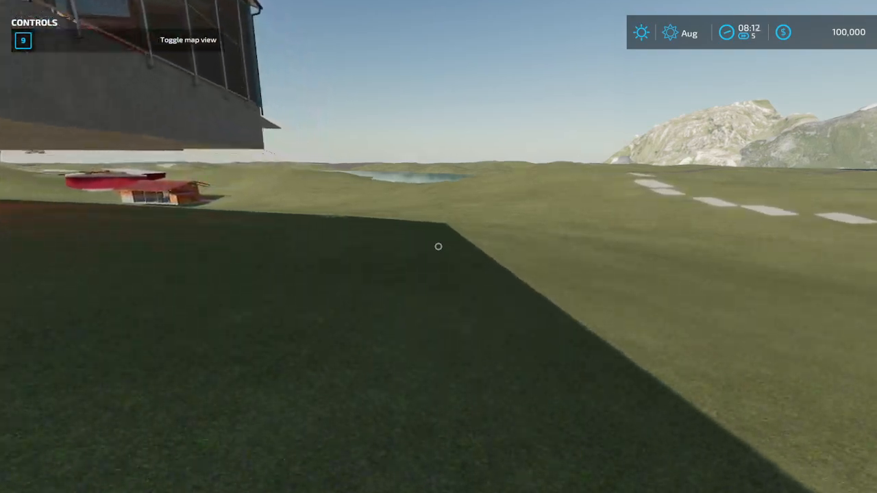
- Walk downhill to the wooden shed with the Hörmann sign and examine how its concrete slab meets the grass
{"action": "key", "text": "w"}
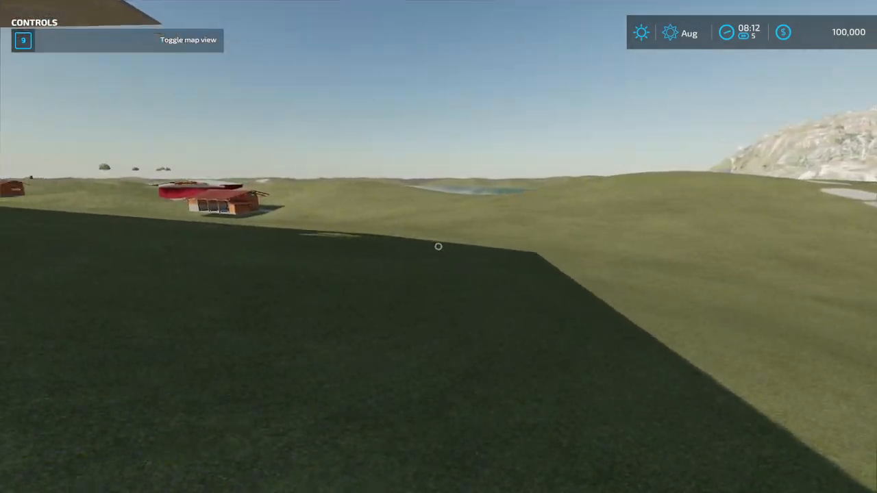
{"action": "key", "text": "w"}
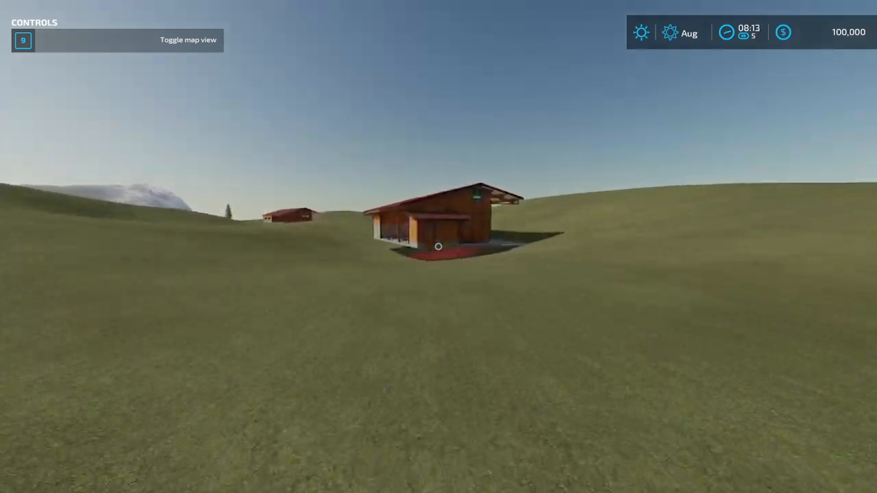
{"action": "key", "text": "w"}
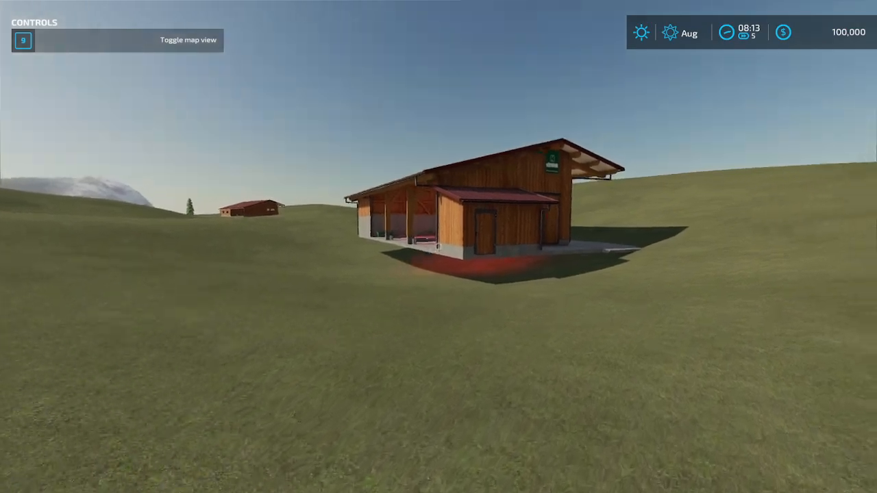
{"action": "key", "text": "w"}
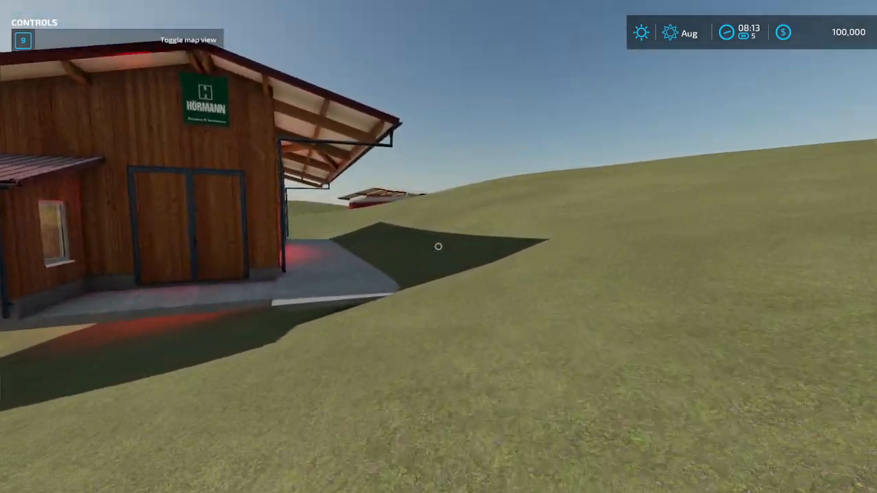
{"action": "key", "text": "w"}
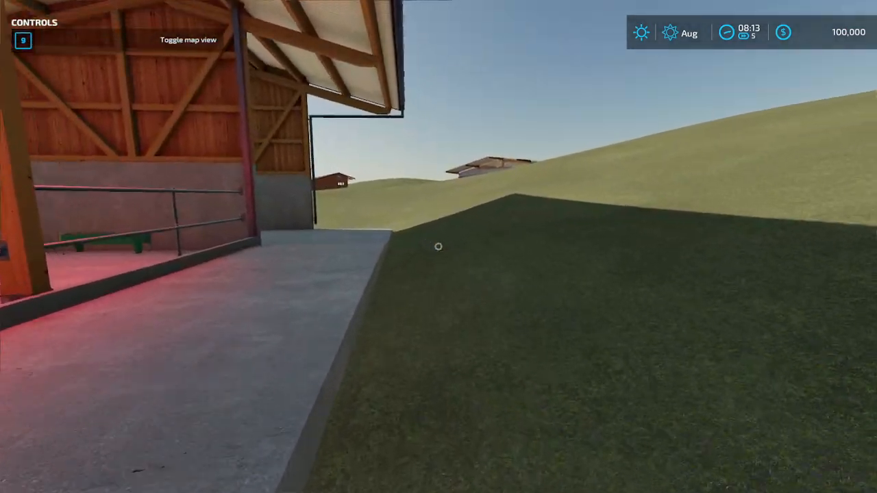
- Walk through the valley past the red building to the red-roofed wooden barn and check its placement on the slope
{"action": "key", "text": "w"}
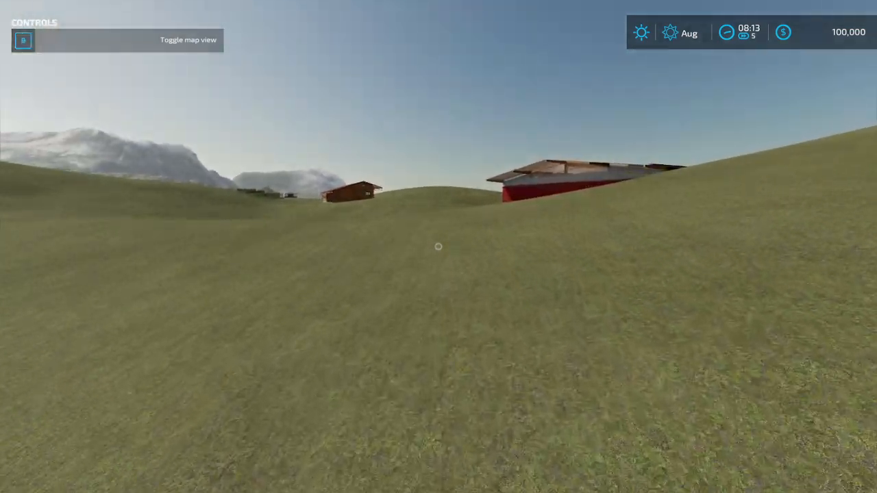
{"action": "key", "text": "w"}
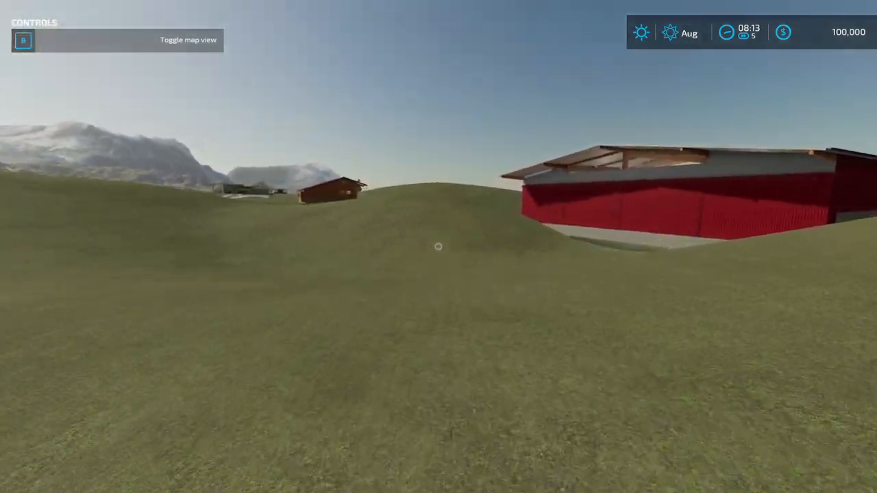
{"action": "key", "text": "w"}
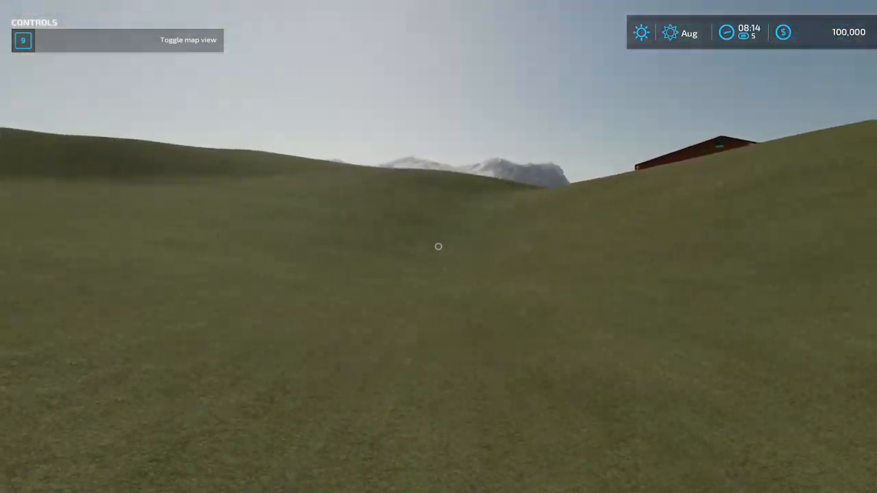
{"action": "key", "text": "w"}
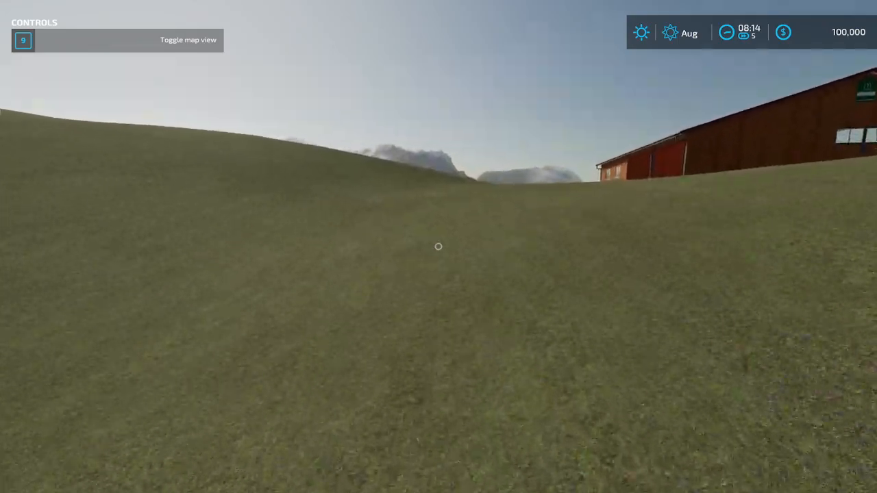
{"action": "key", "text": "w"}
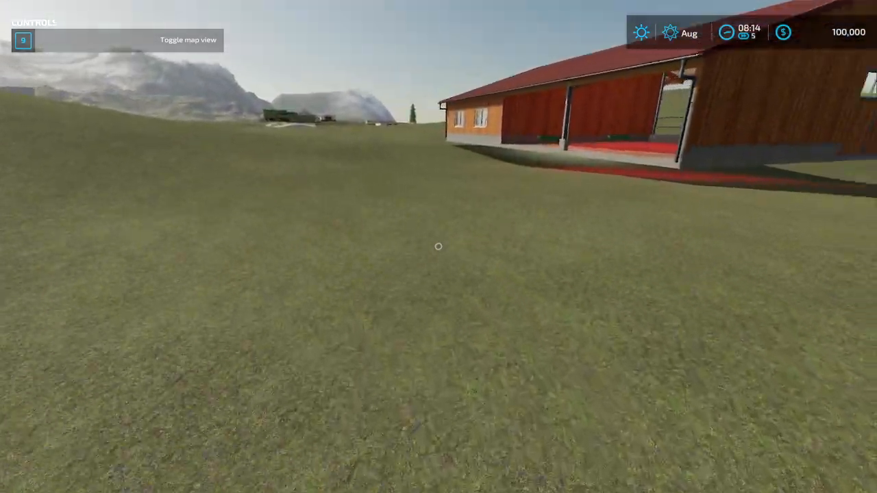
{"action": "key", "text": "w"}
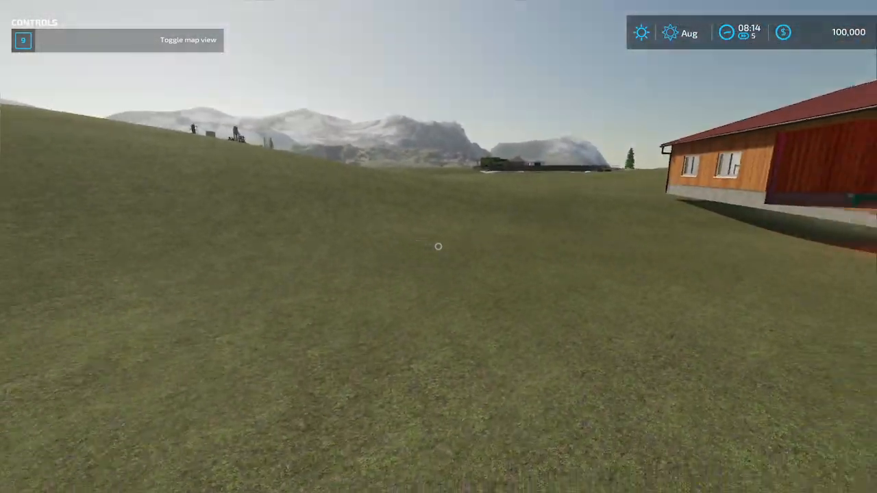
- Walk over the grassy hill towards the lake, looking over the surrounding terrain and the distant farm buildings
{"action": "key", "text": "w"}
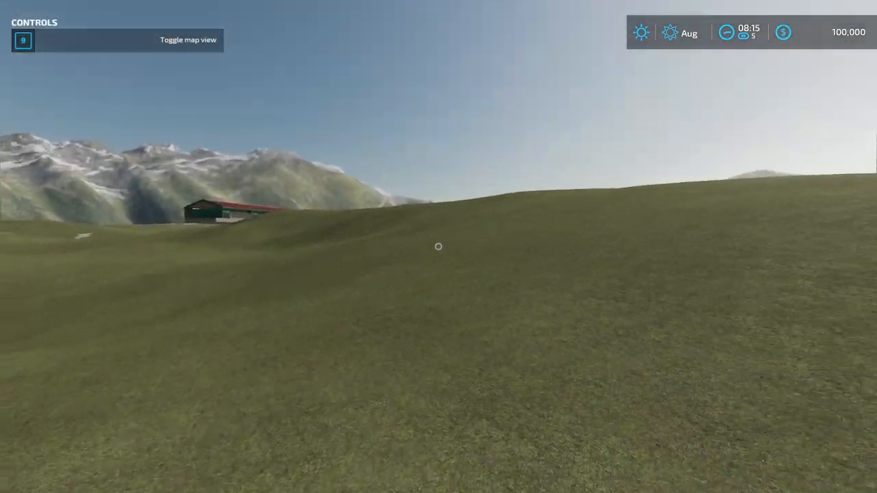
{"action": "key", "text": "w"}
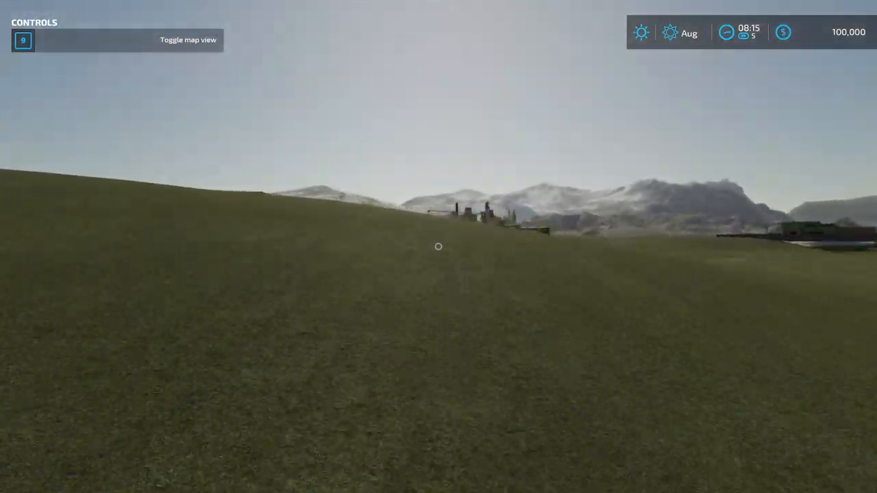
{"action": "key", "text": "w"}
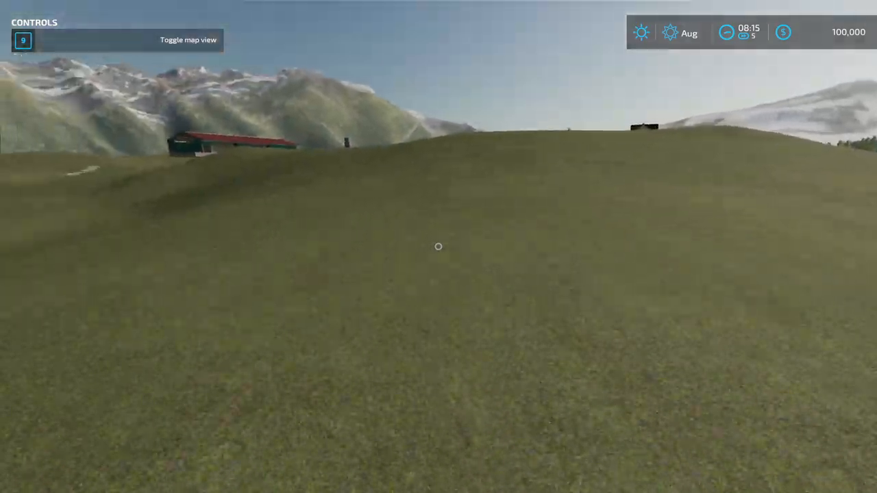
{"action": "key", "text": "w"}
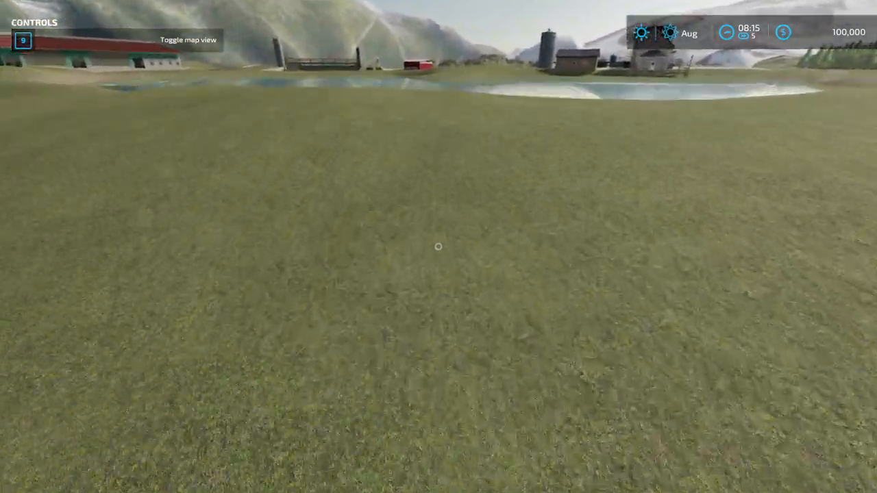
- Walk along the lake's sandy shore and up the grassy slope past the white farmhouse to the paved farmyard, checking the terrain transitions
{"action": "key", "text": "w"}
{"action": "key", "text": "w"}
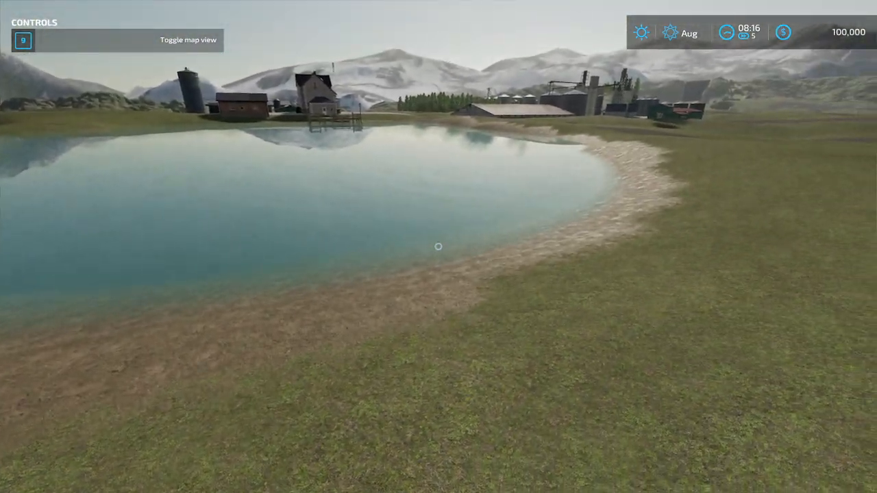
{"action": "key", "text": "w"}
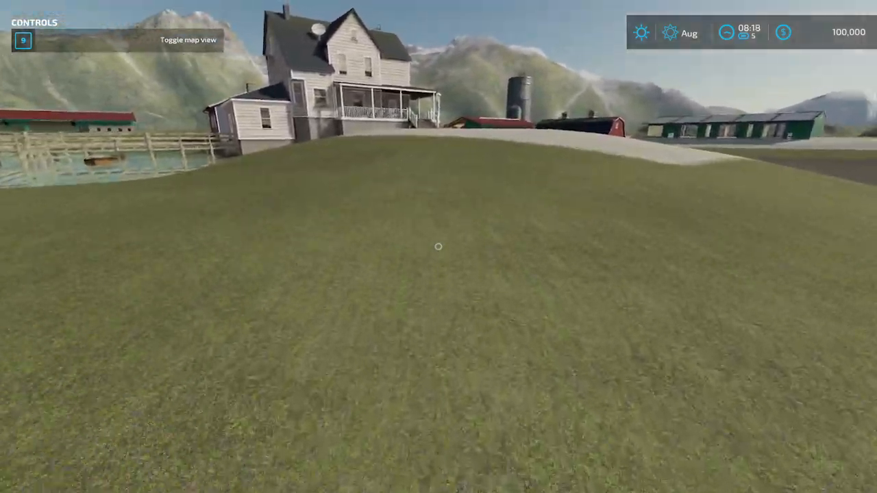
{"action": "key", "text": "w"}
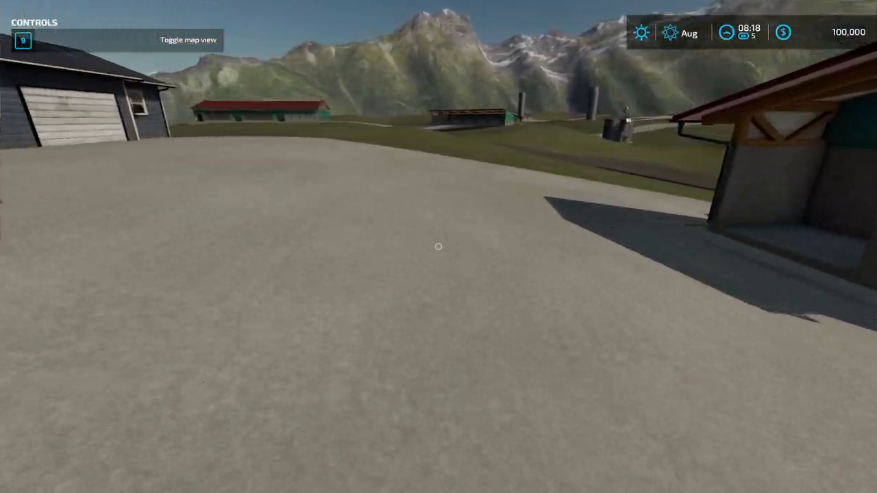
- Walk from the farmyard down across the ploughed field towards the red shed, examining how the fields follow the rolling terrain
{"action": "key", "text": "w"}
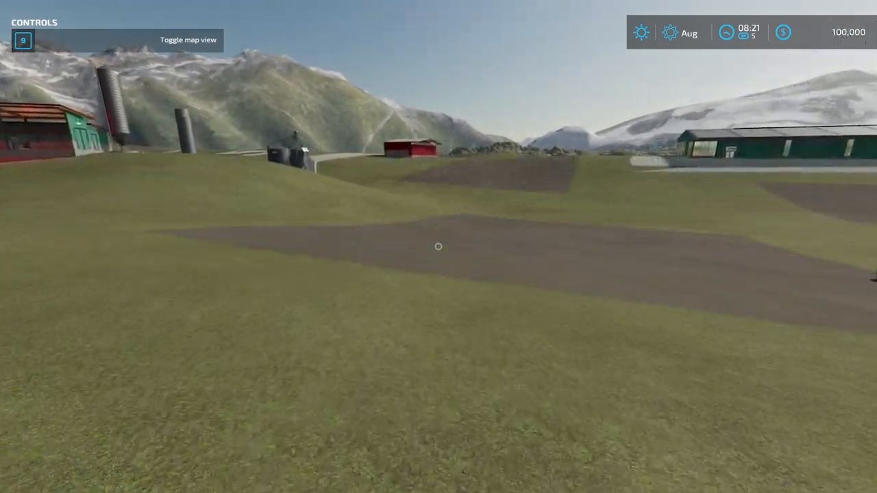
{"action": "key", "text": "w"}
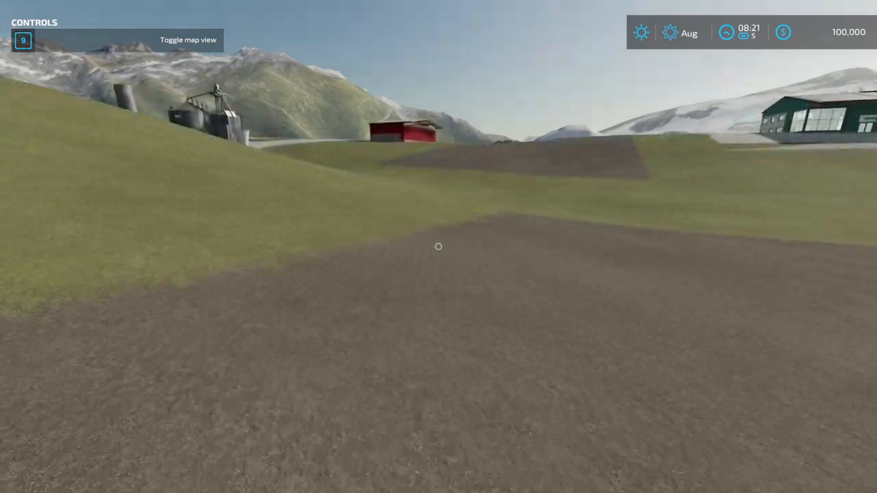
{"action": "key", "text": "w"}
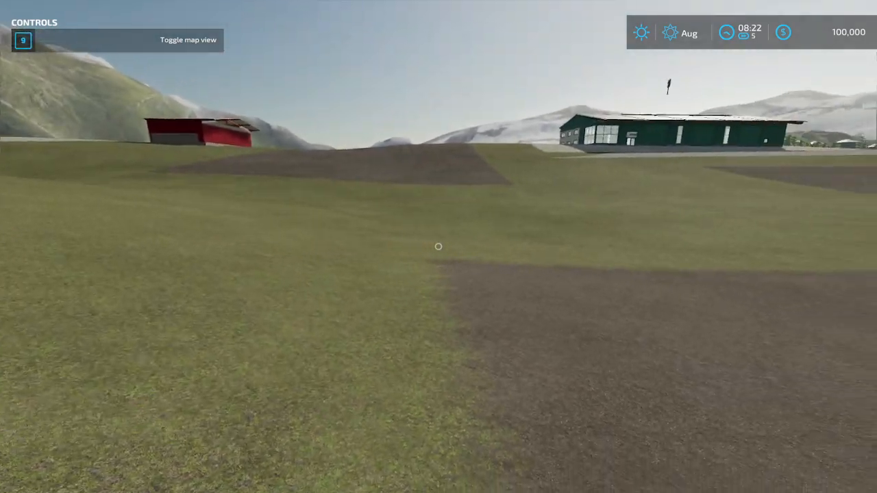